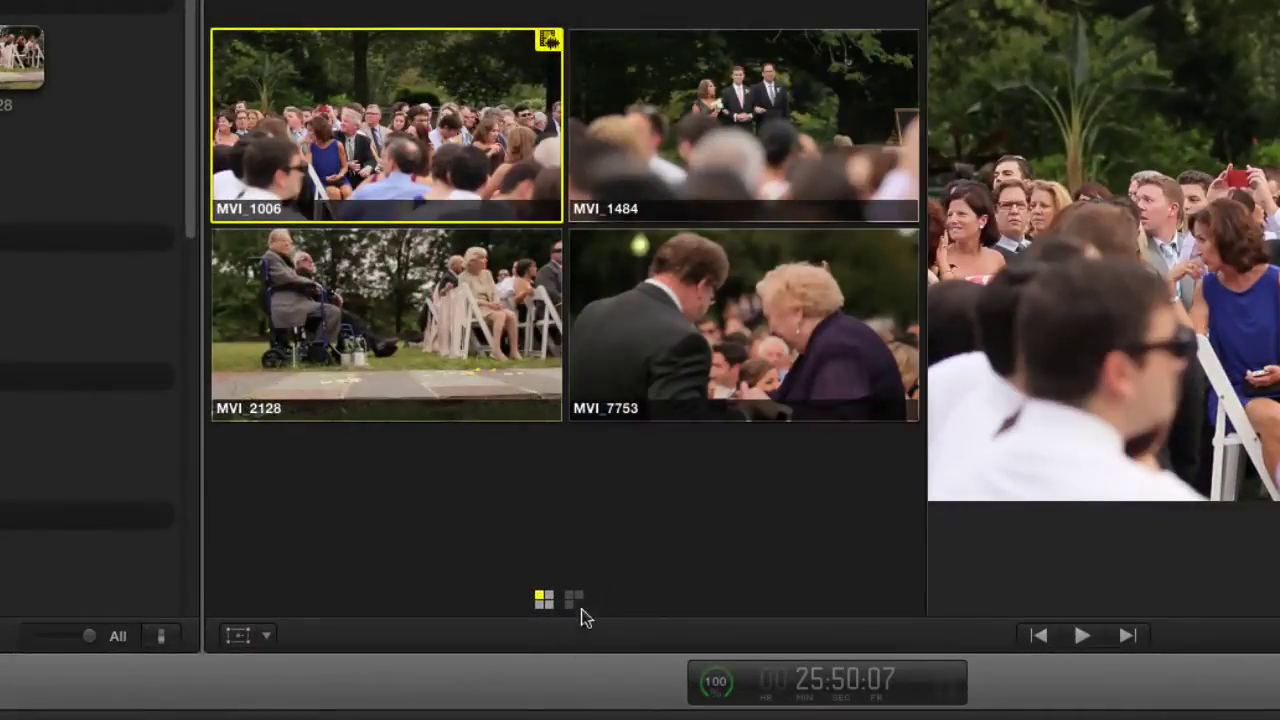
Show the second bank of angles, and view the multicam clip in the Angle Editor before returning to the project
left_click(574, 599)
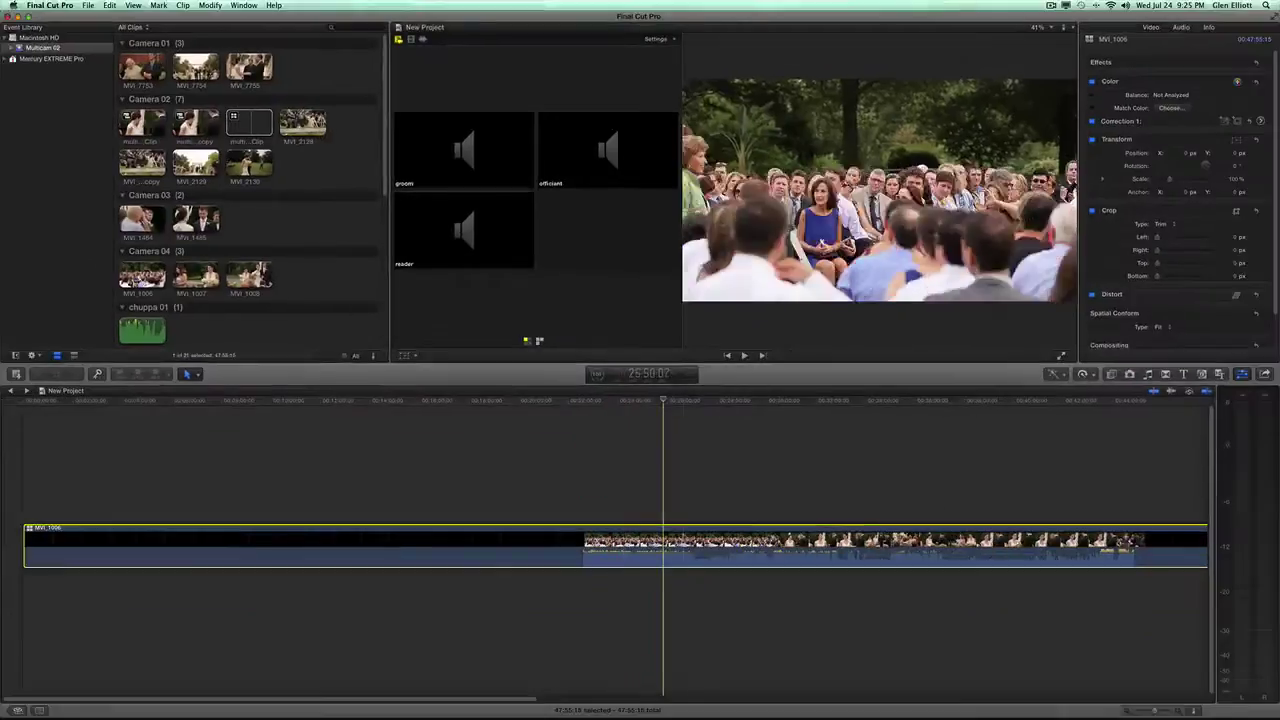
right_click(686, 531)
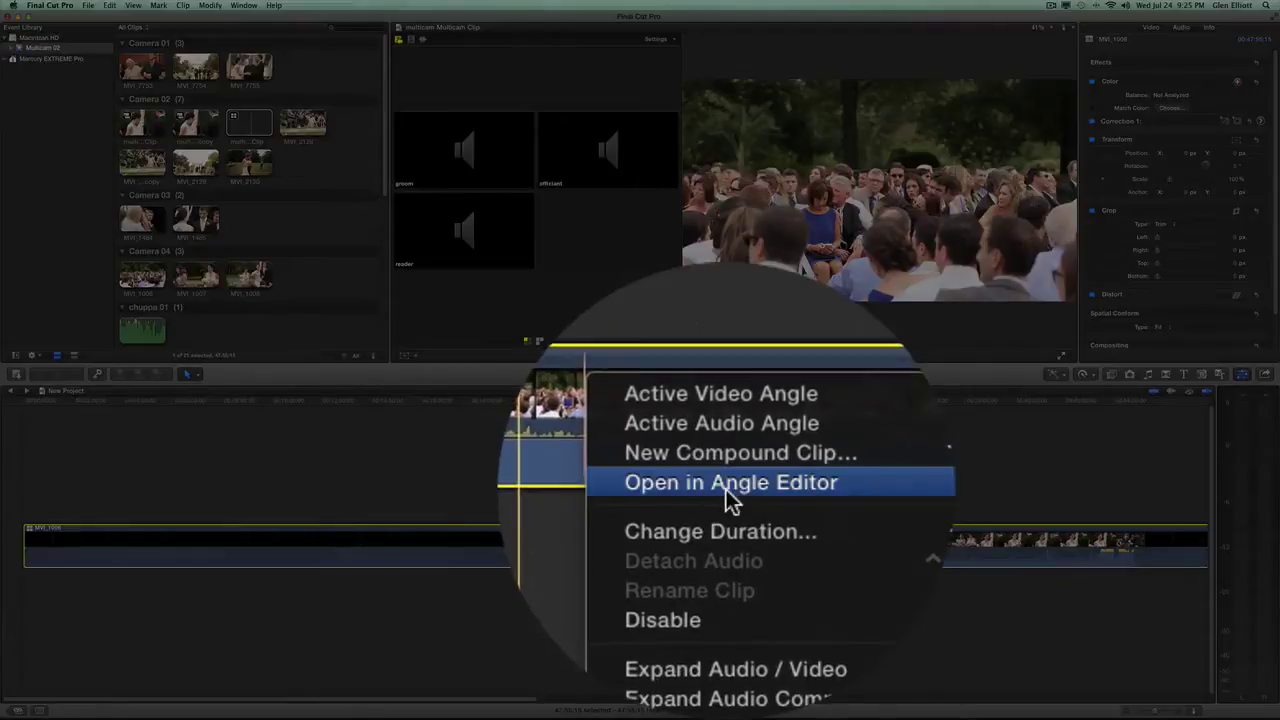
left_click(726, 489)
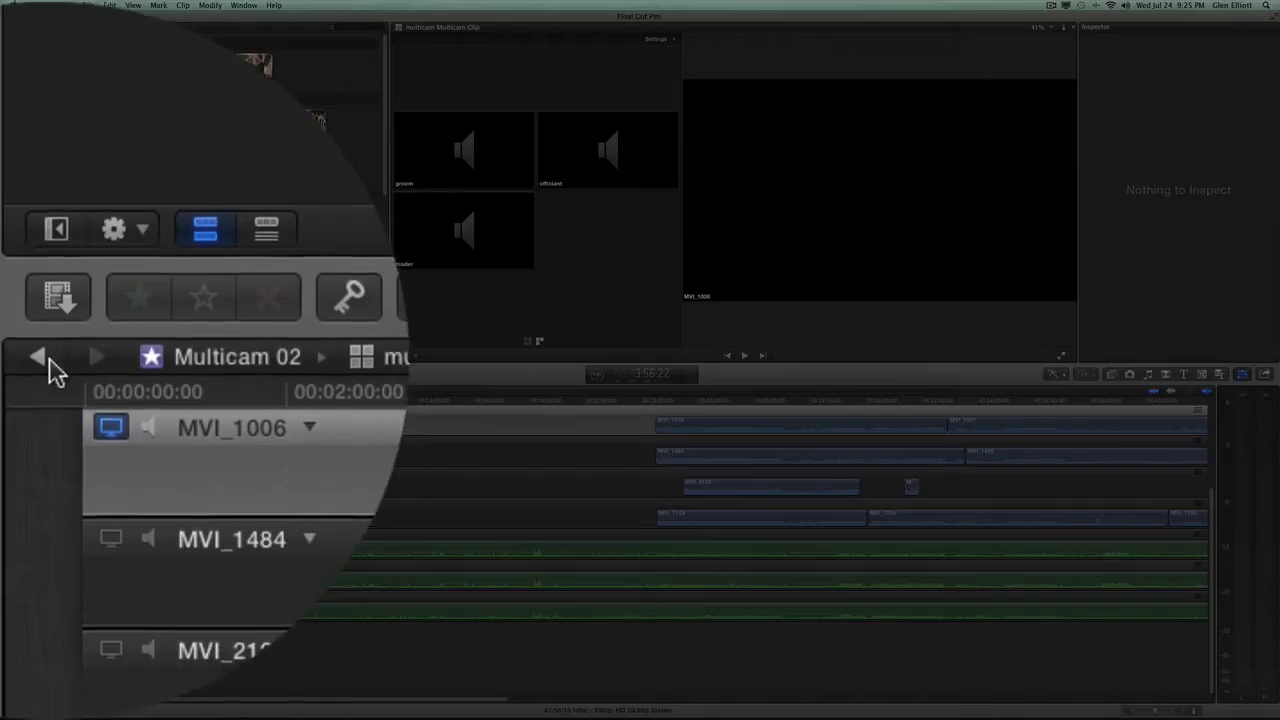
left_click(12, 390)
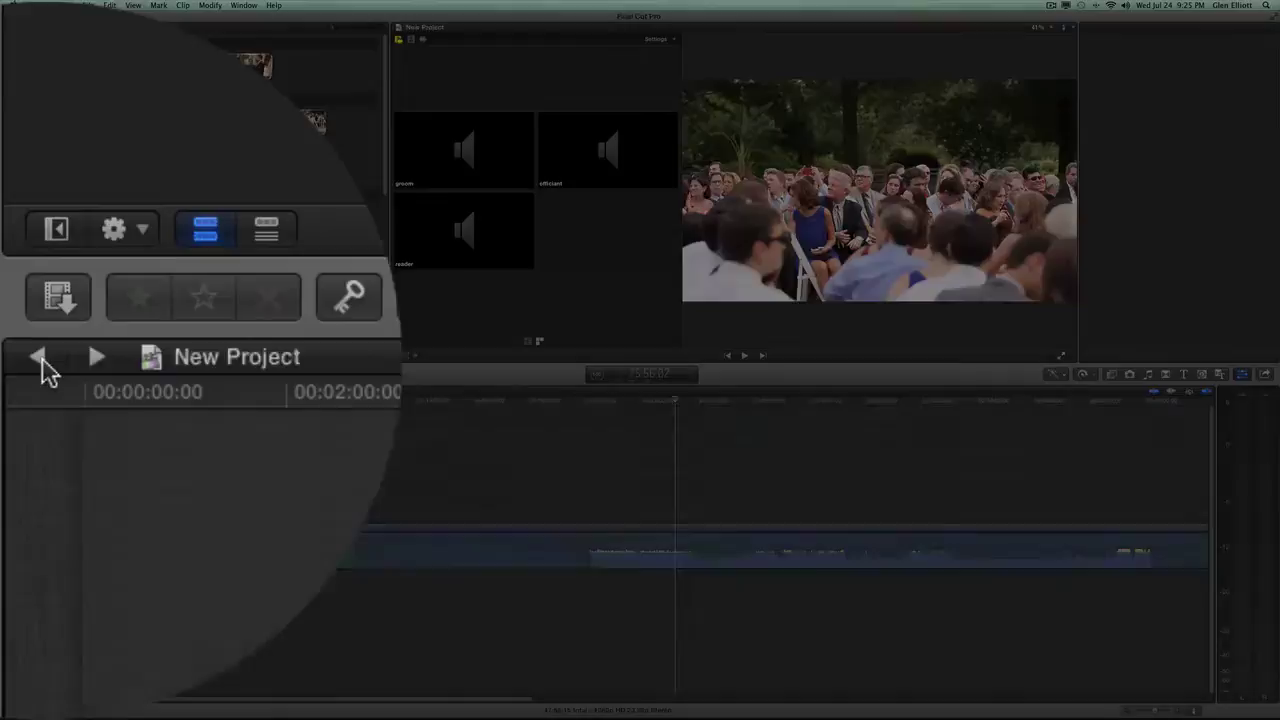
Move the project playhead to about 24:22 and enable audio-only switching with the audio angle bank displayed
left_click(529, 344)
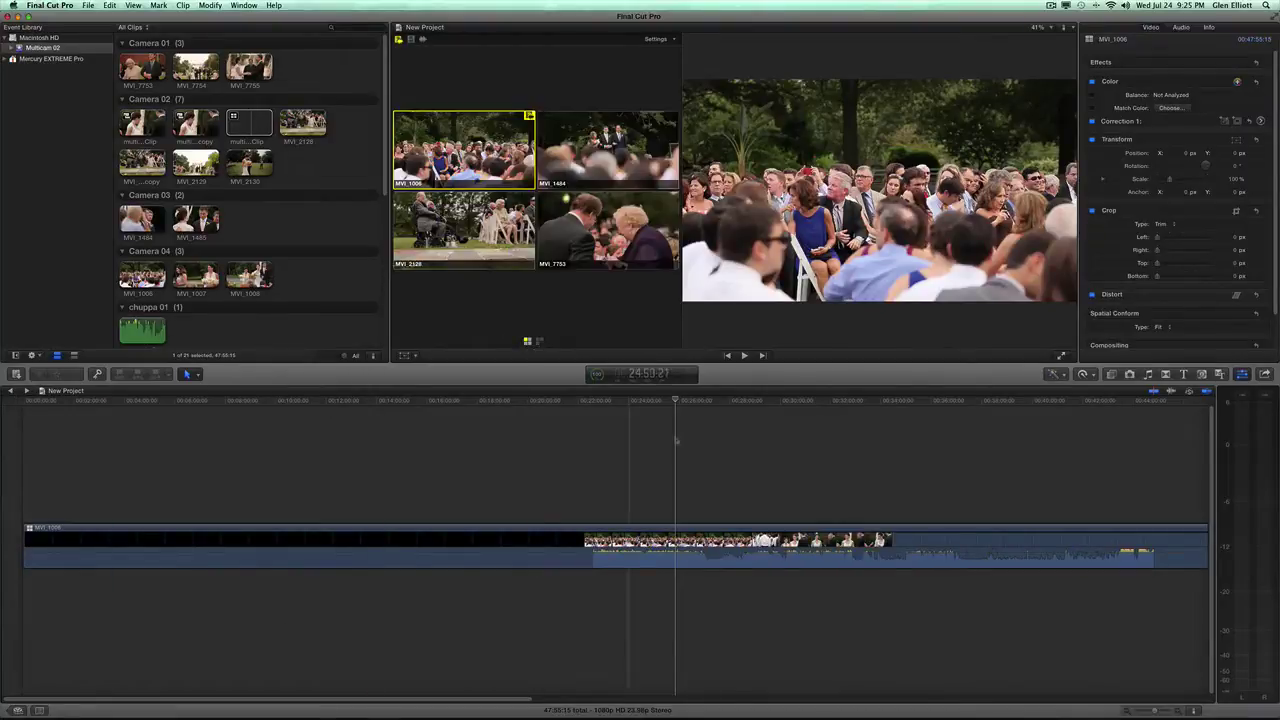
left_click_drag(677, 402, 639, 414)
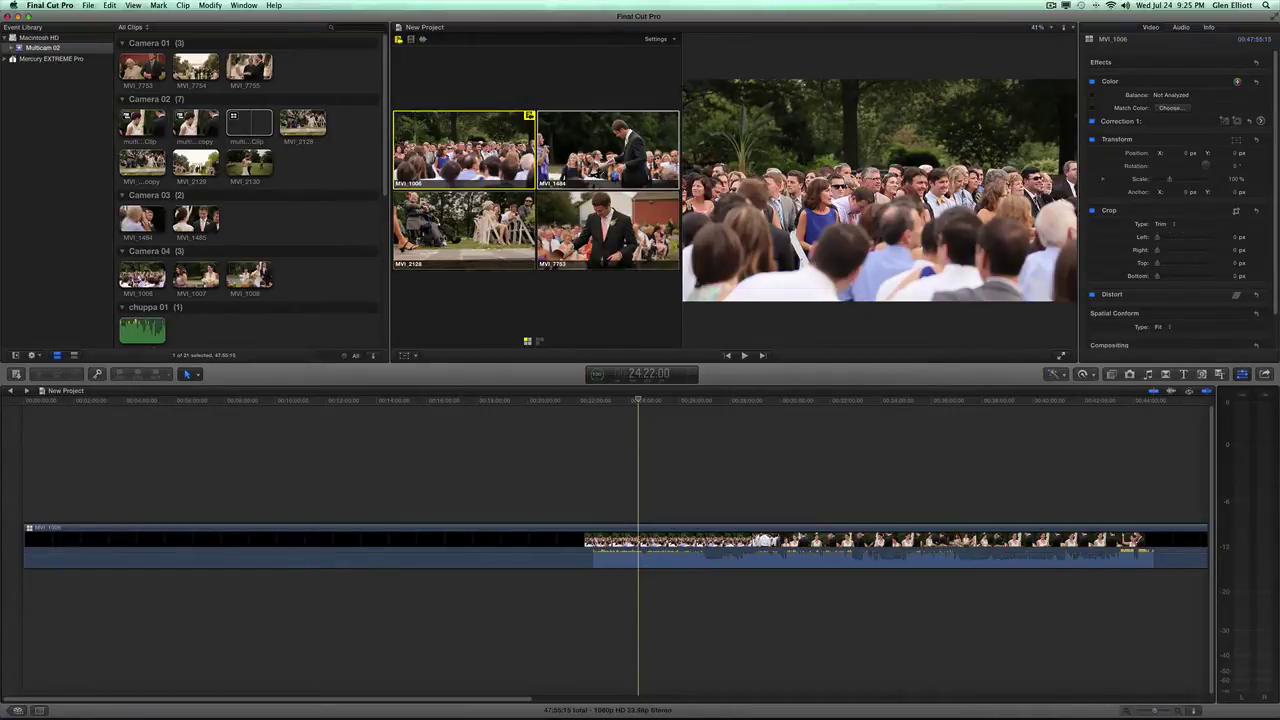
left_click(539, 342)
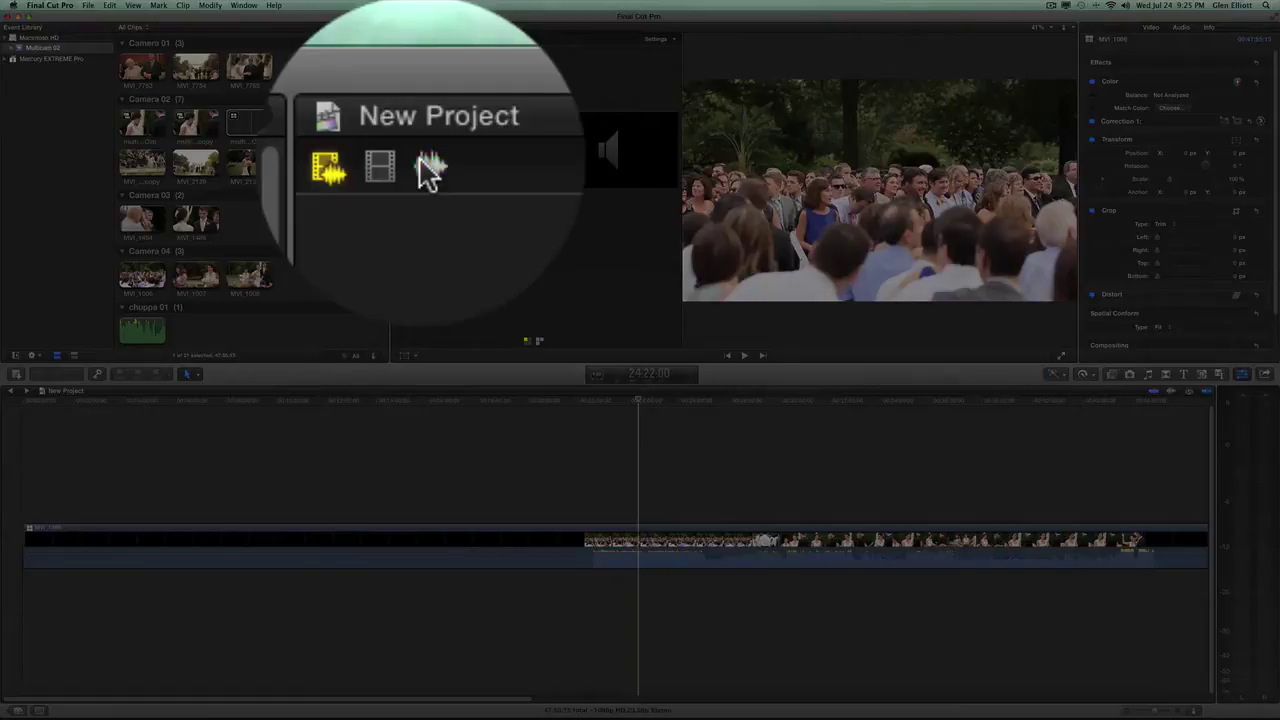
left_click(423, 162)
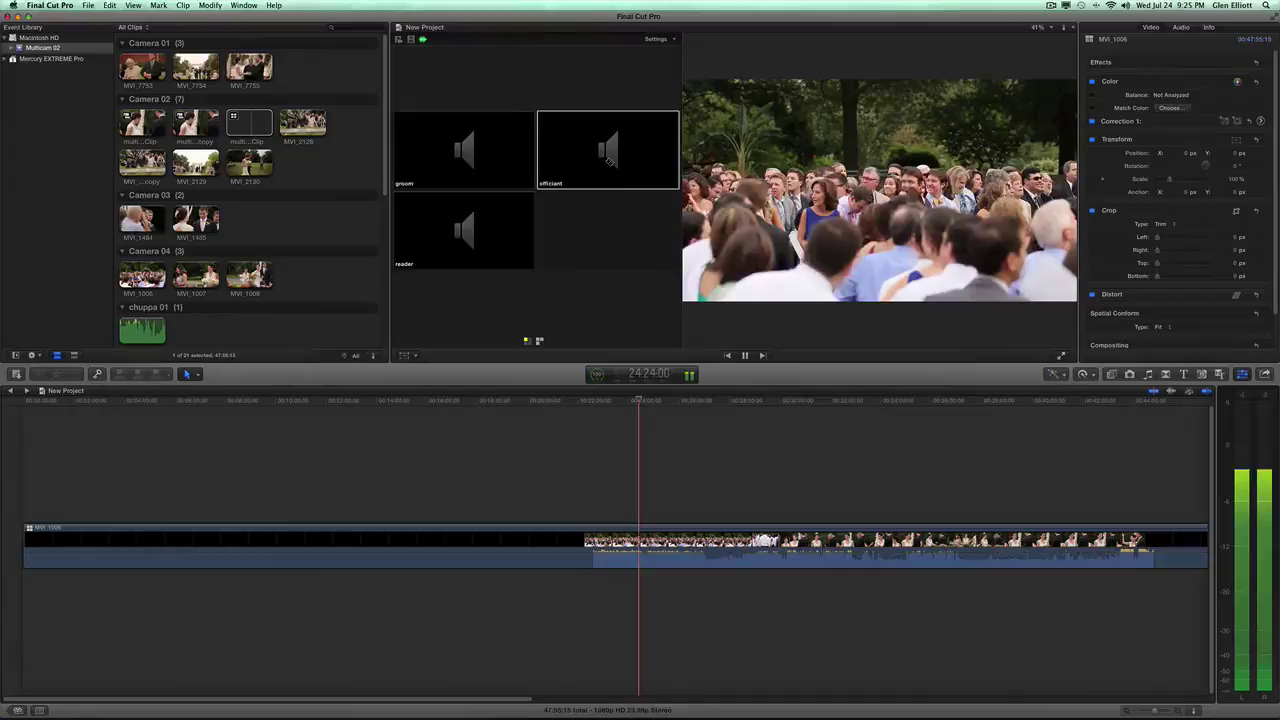
Cut the audio to the officiant, groom and reader angles in turn during playback, and inspect the resulting cuts in the timeline
left_click(609, 160)
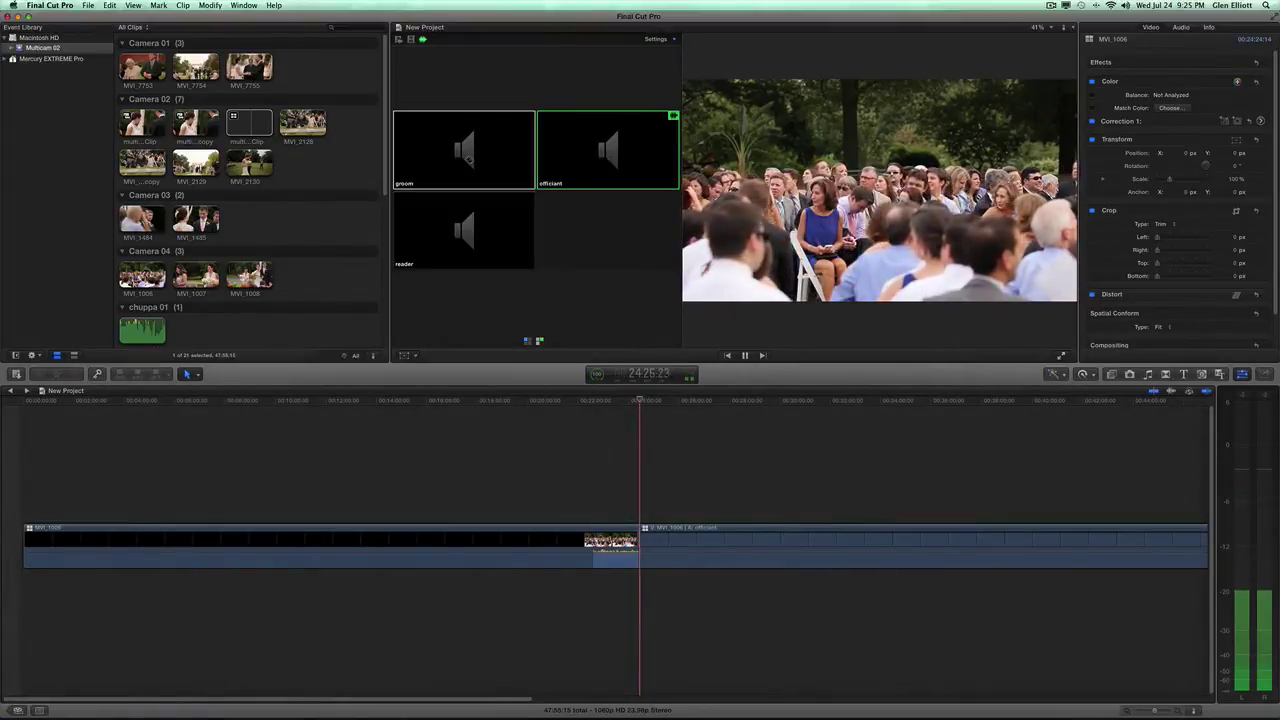
left_click(467, 158)
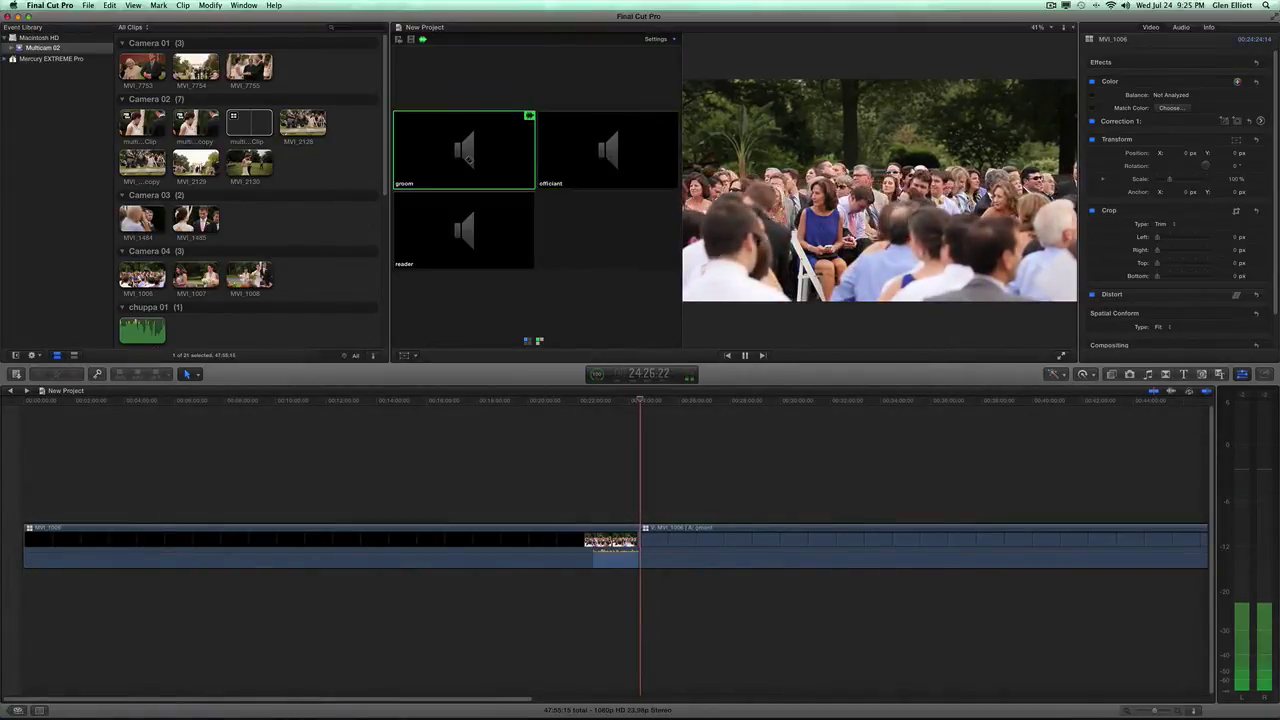
left_click(476, 238)
key("space")
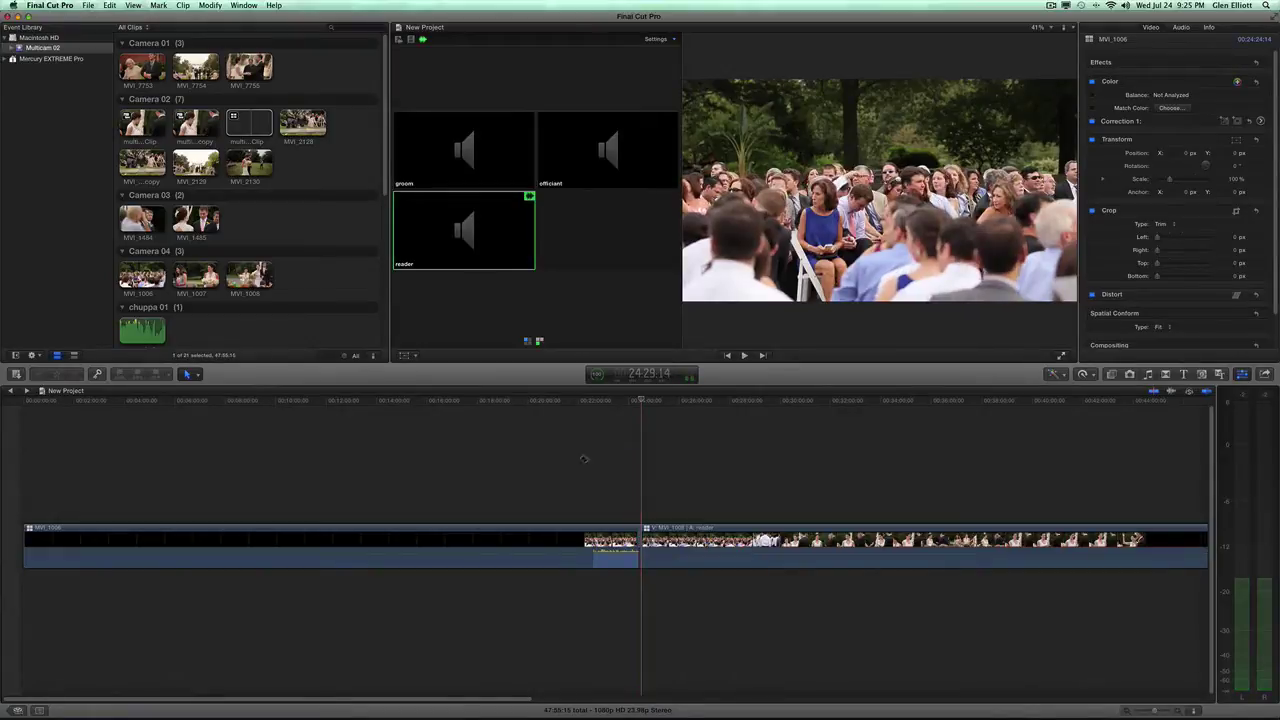
key("z")
left_click_drag(538, 464, 747, 620)
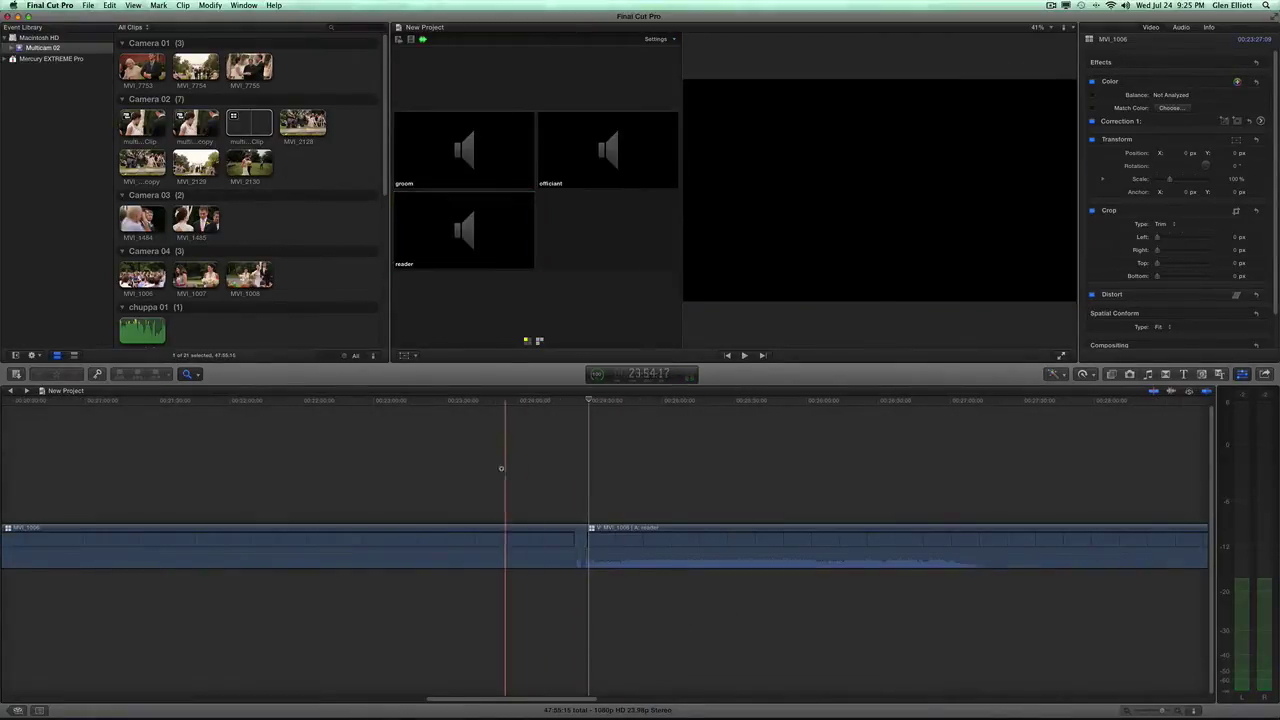
left_click(517, 434)
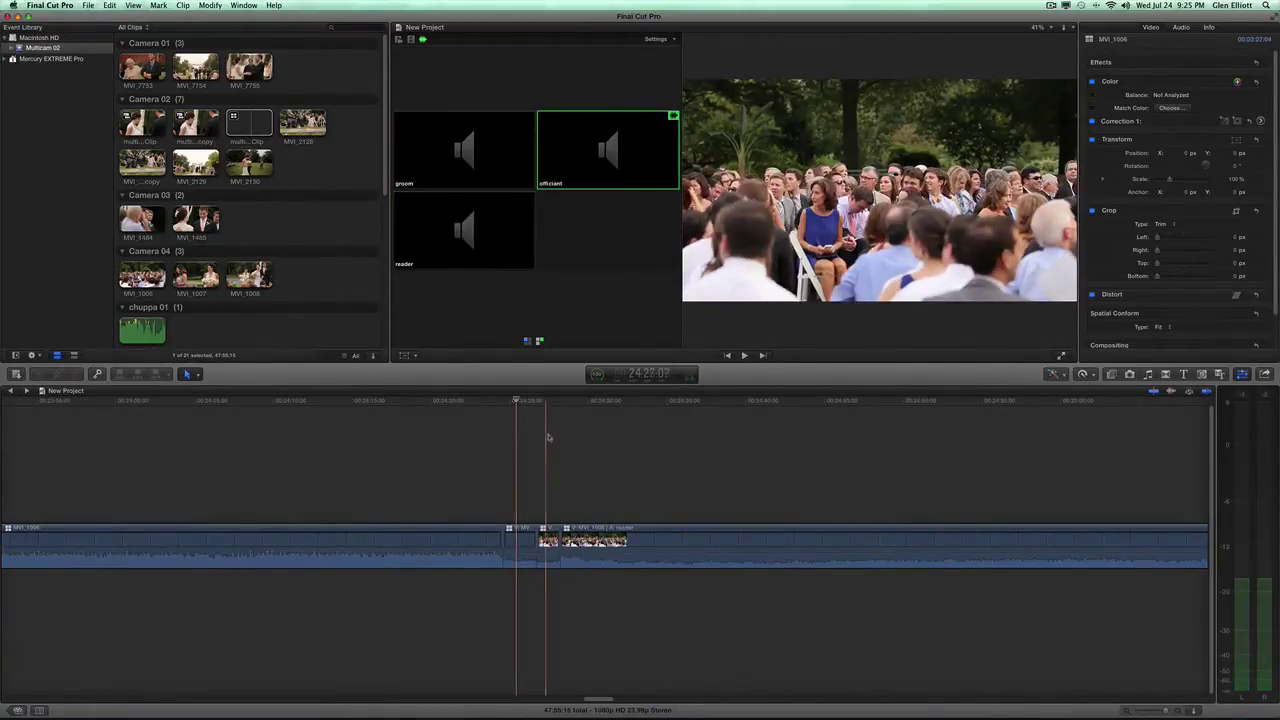
left_click(548, 405)
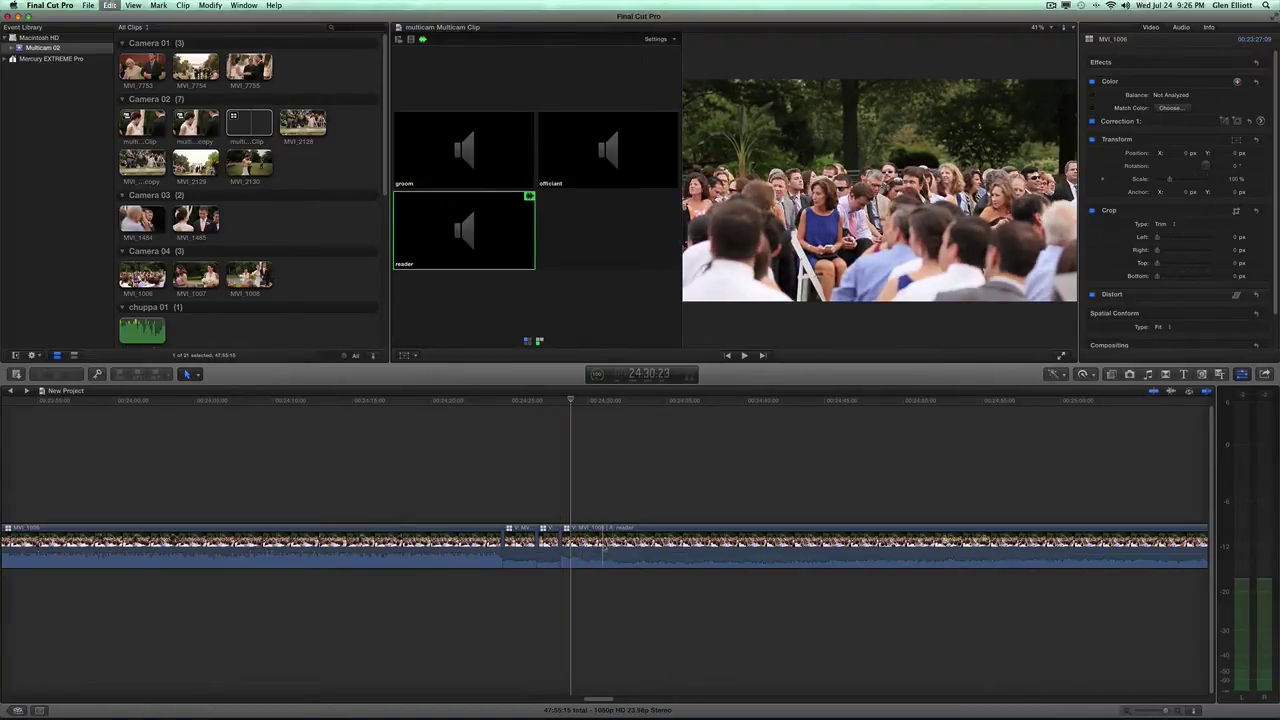
Undo the three audio angle cuts
key("super+z")
key("super+z")
key("super+z")
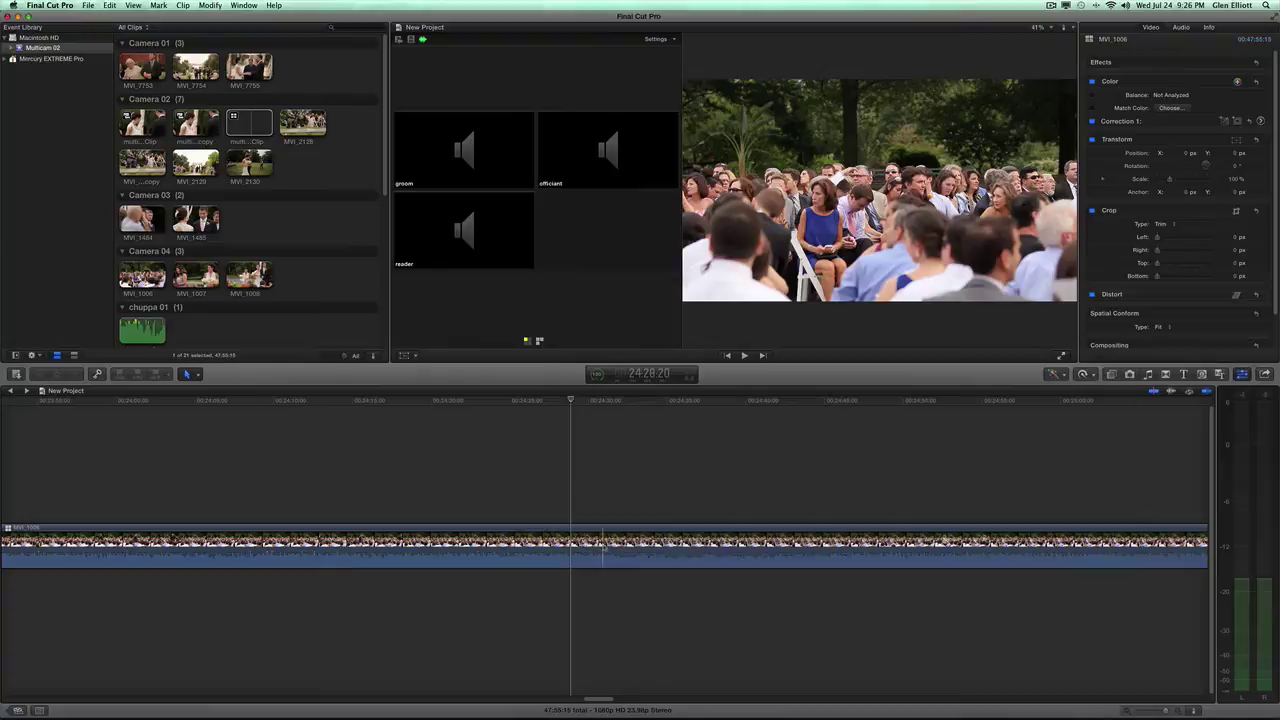
Open the multicam clip's audio settings, check the channel layout options of MVI_1484 and collapse its components
left_click(603, 543)
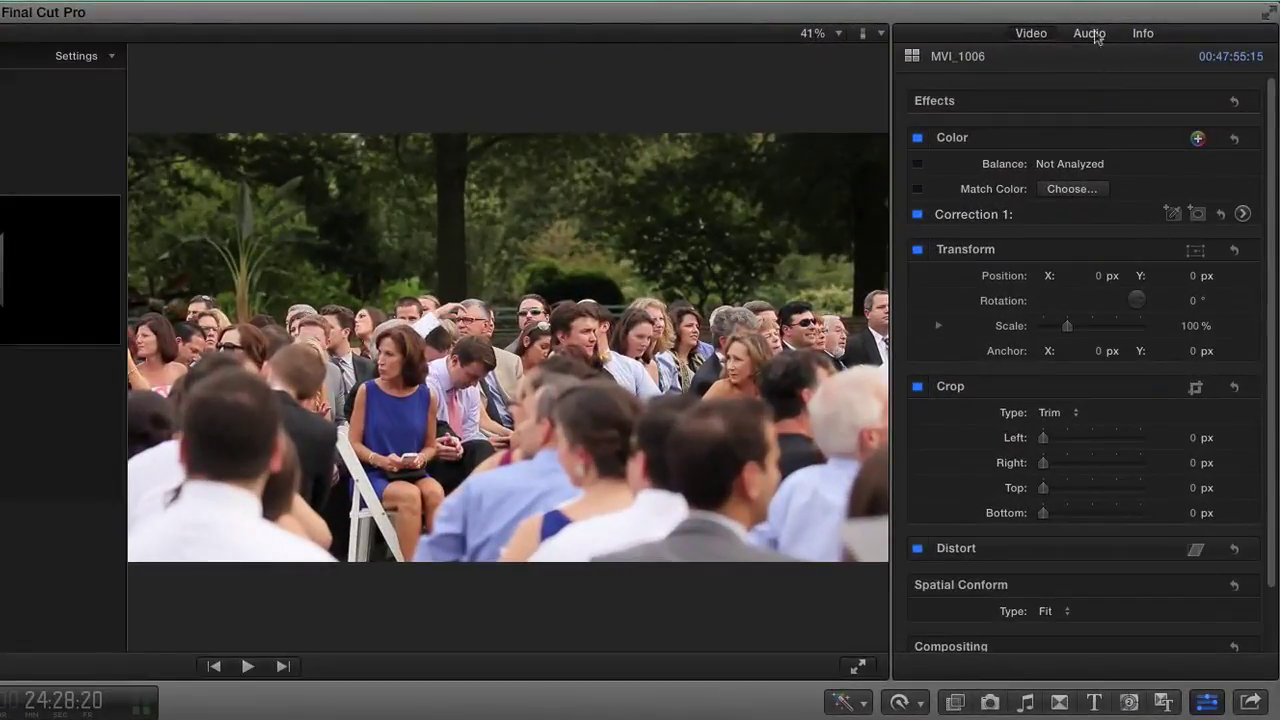
left_click(1089, 34)
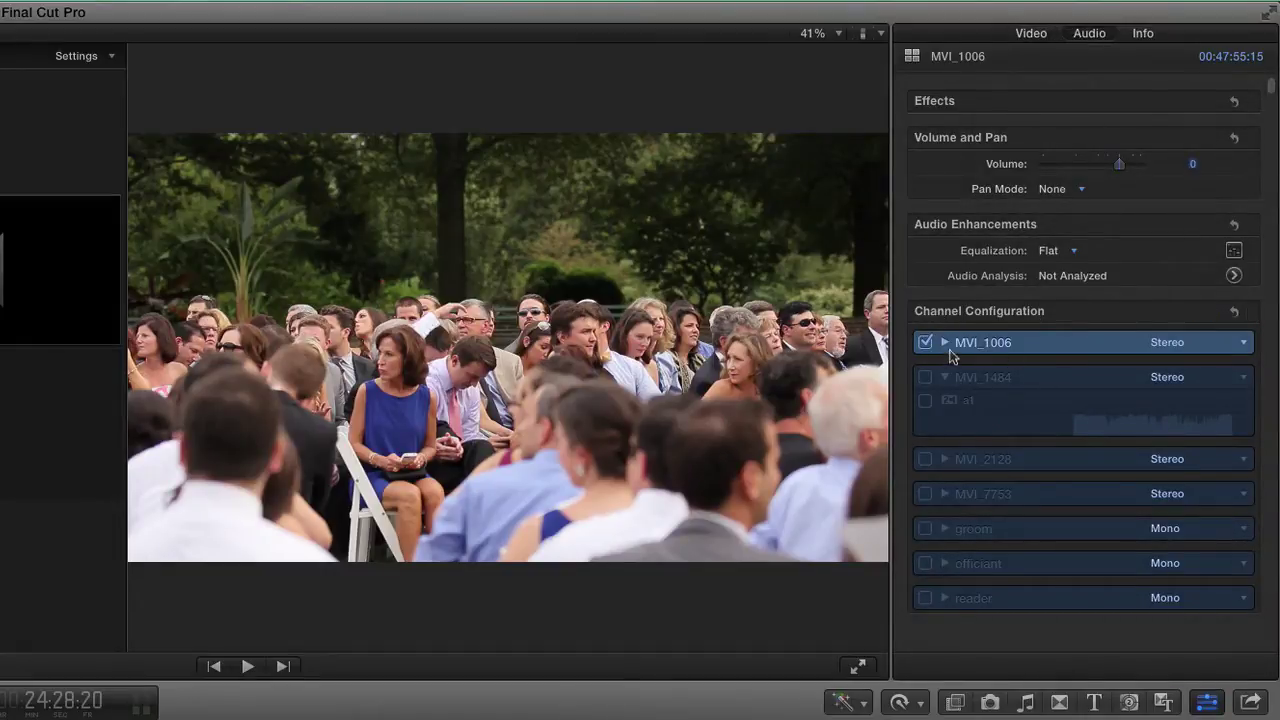
left_click(1245, 377)
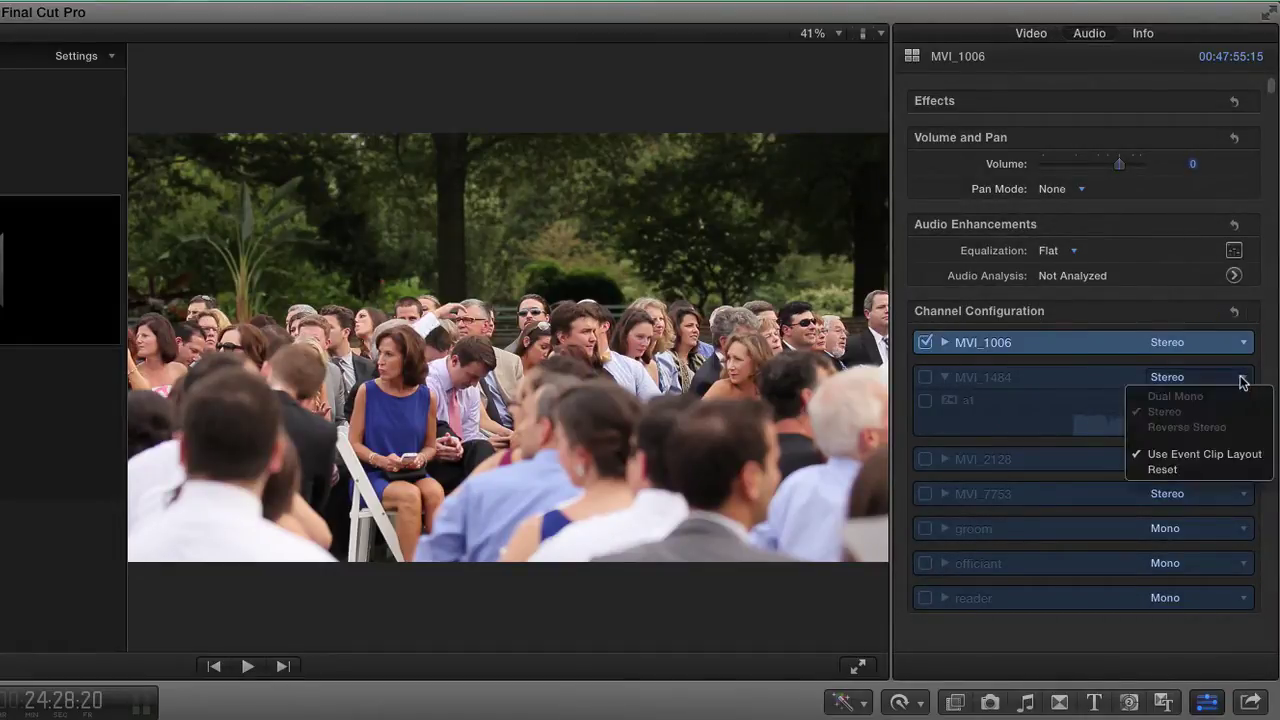
left_click(1240, 377)
left_click(1241, 377)
left_click(1243, 378)
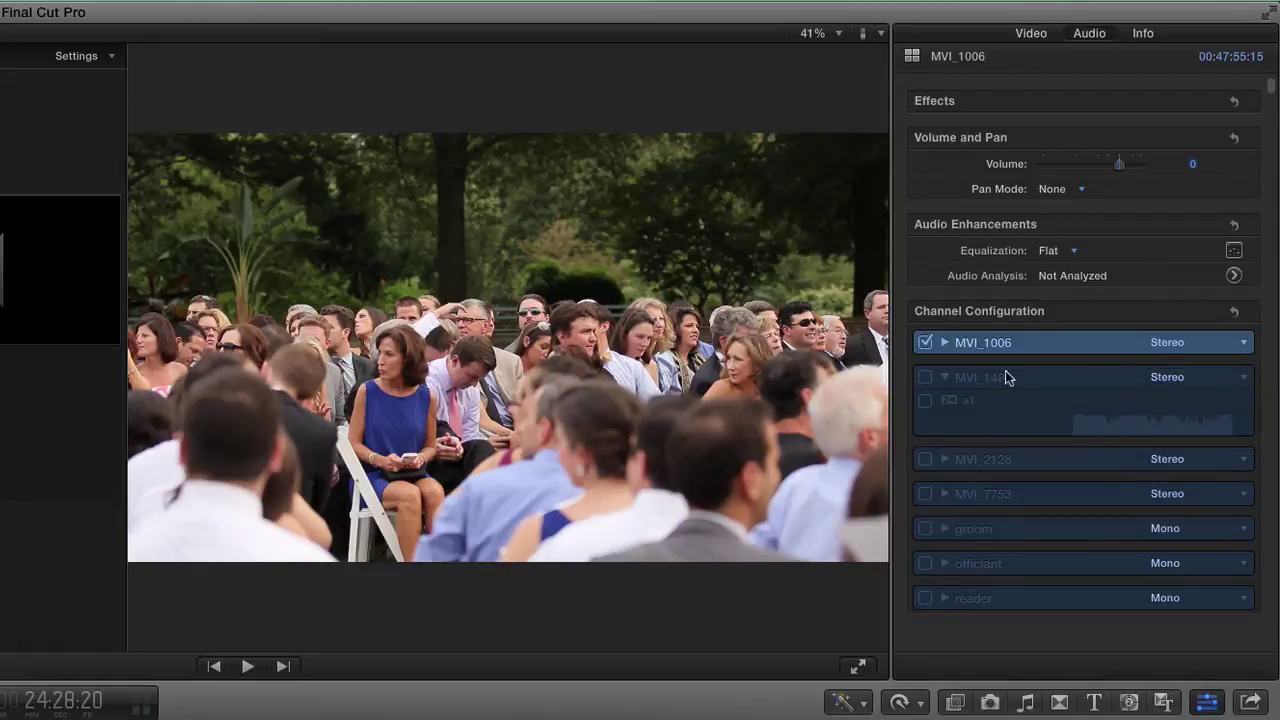
left_click(946, 376)
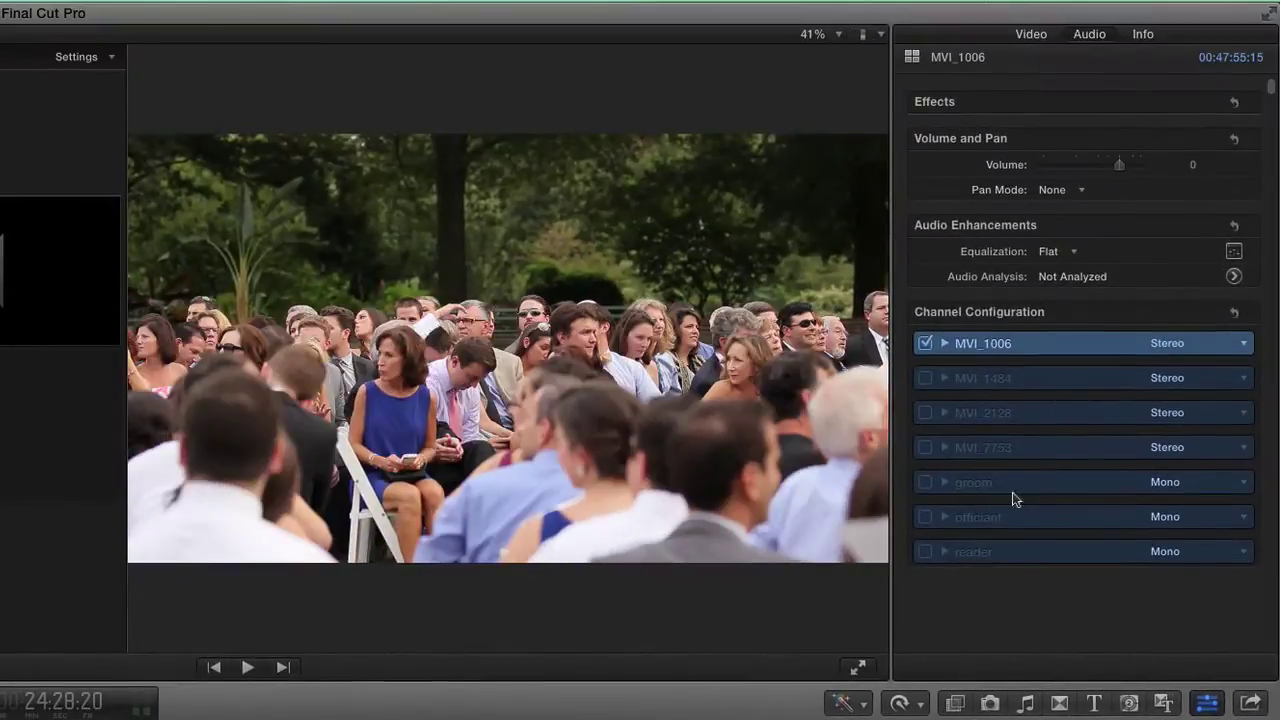
Open the multicam clip in the Angle Editor to view its angles, and return to the project timeline
right_click(489, 617)
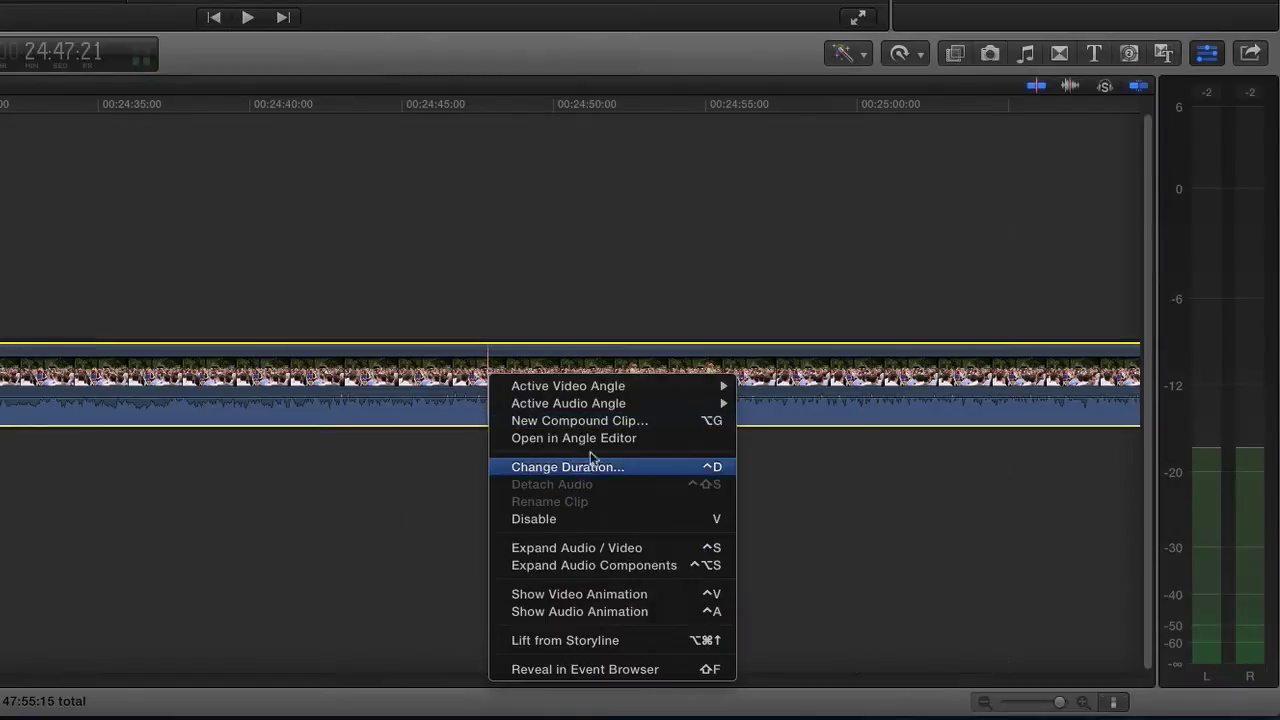
left_click(592, 438)
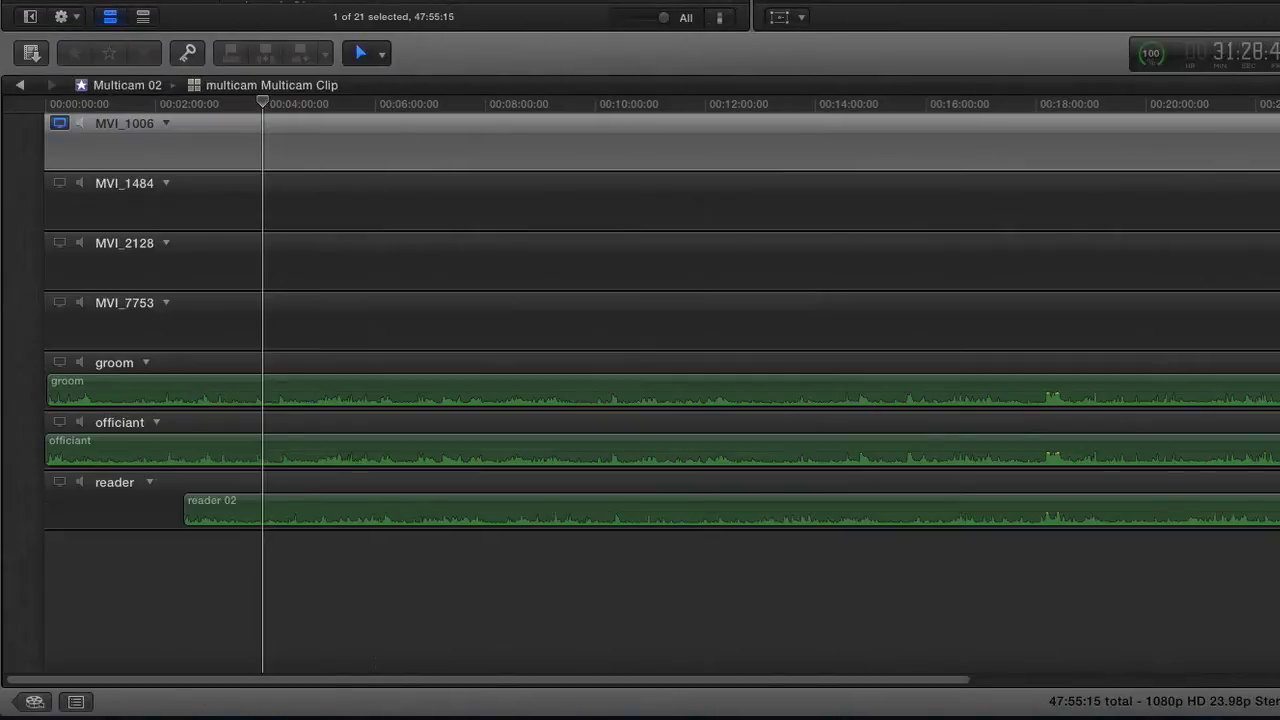
left_click(22, 86)
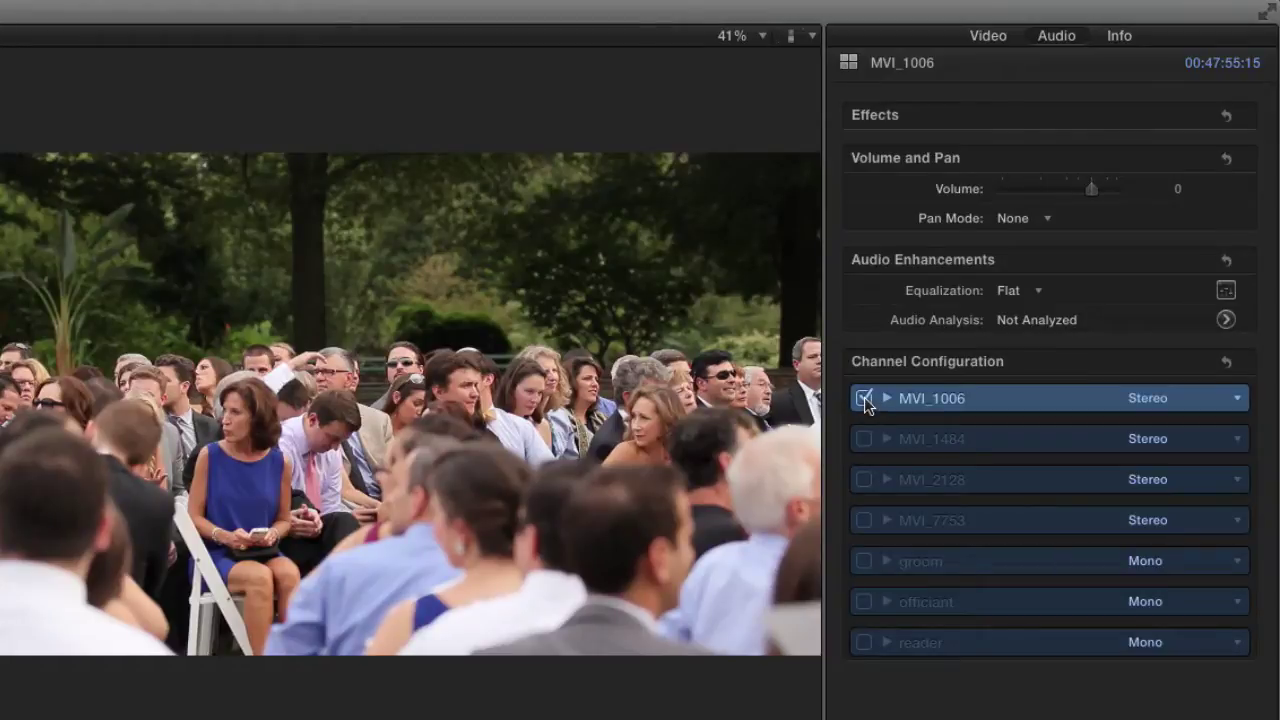
Enable the MVI_1484, MVI_2128, MVI_7753, groom, officiant and reader audio channels for the multicam clip
left_click(864, 440)
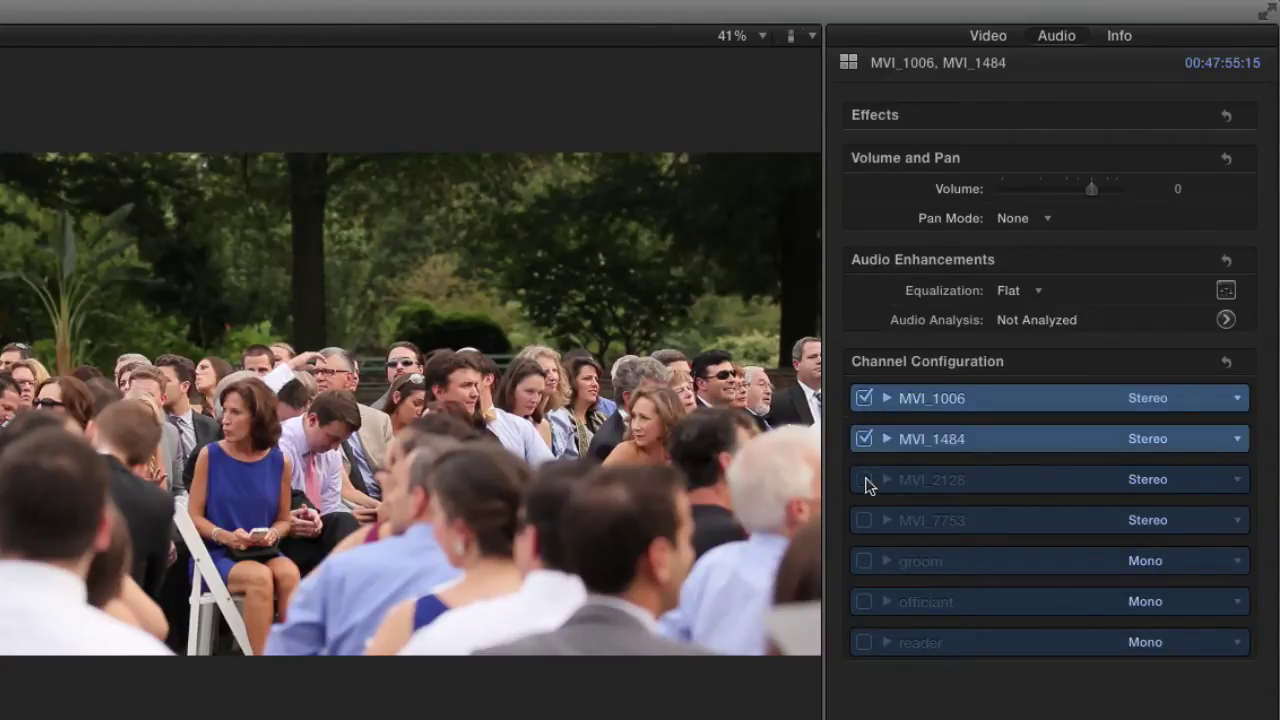
left_click(864, 480)
left_click(864, 520)
left_click(864, 561)
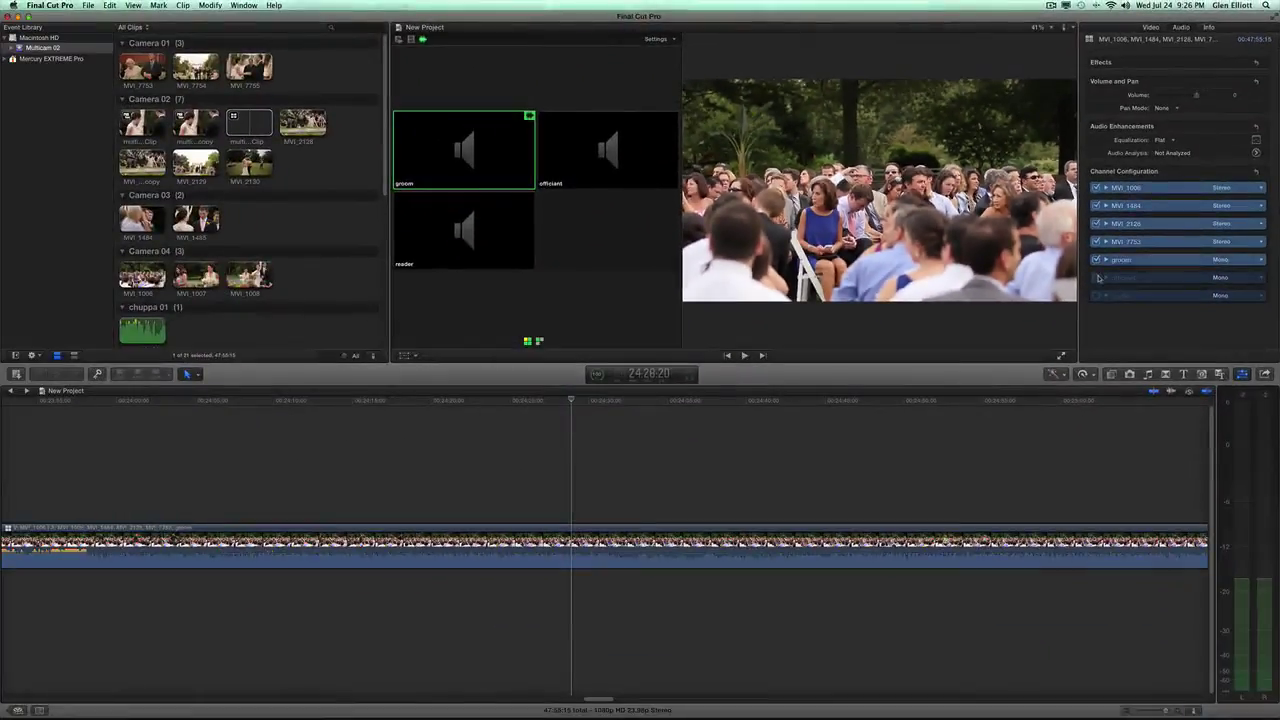
left_click(1097, 277)
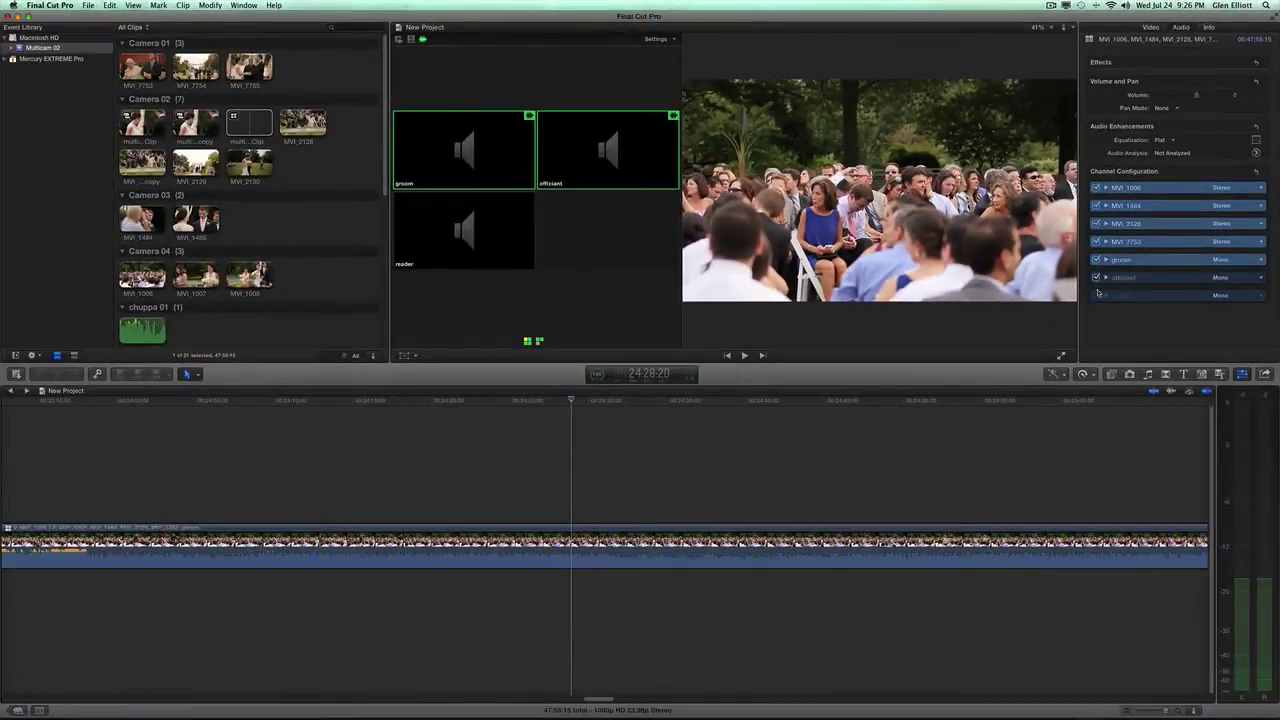
left_click(1097, 295)
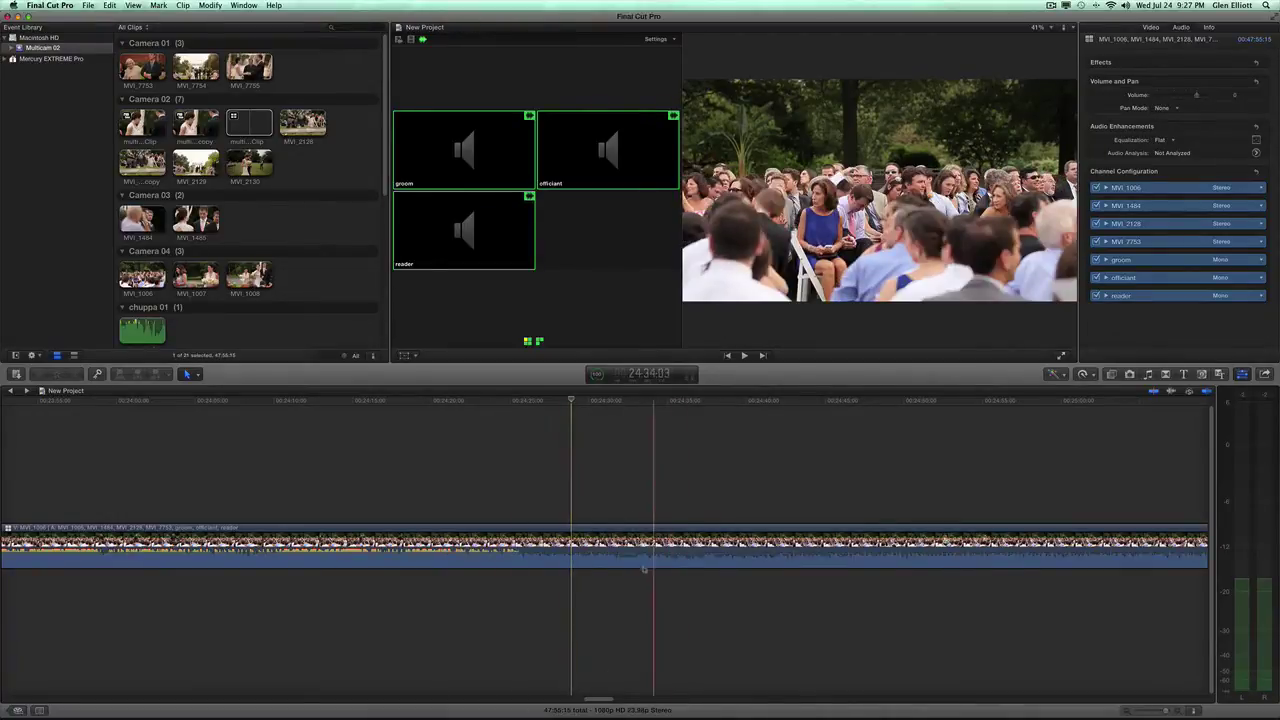
Expand the multicam clip's audio components in the timeline
right_click(598, 545)
left_click(594, 537)
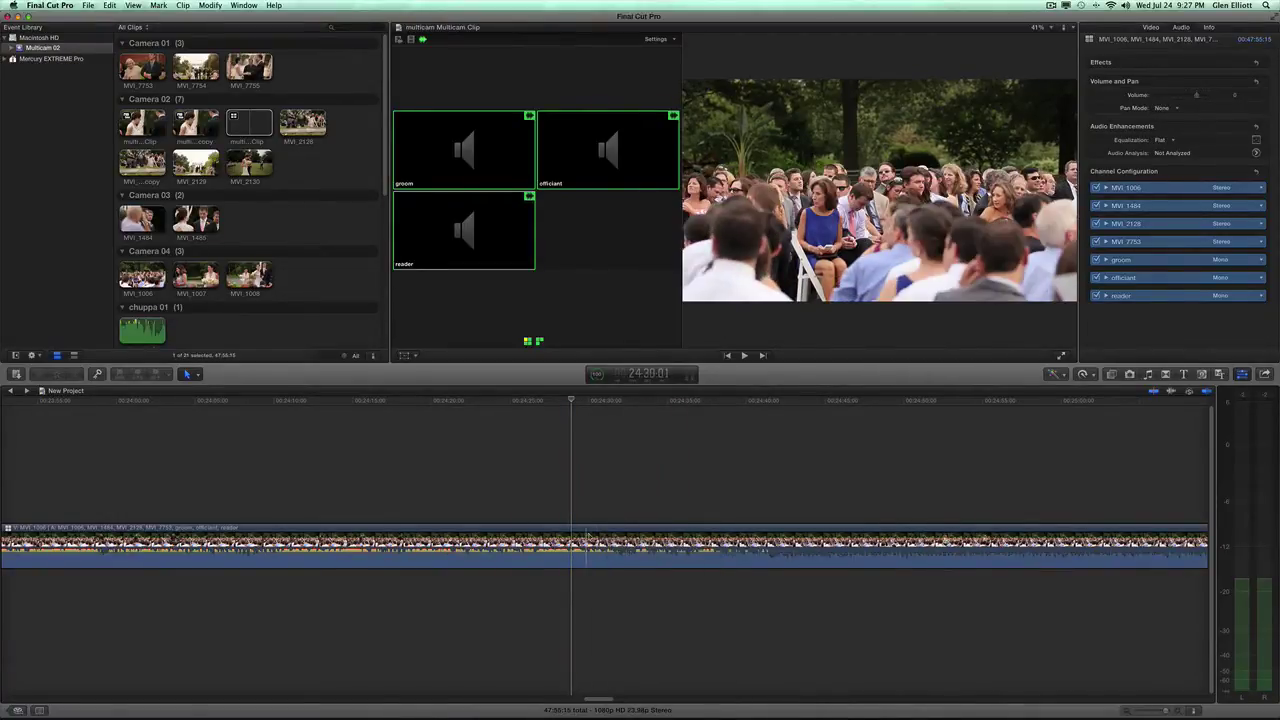
left_click(592, 535)
right_click(591, 533)
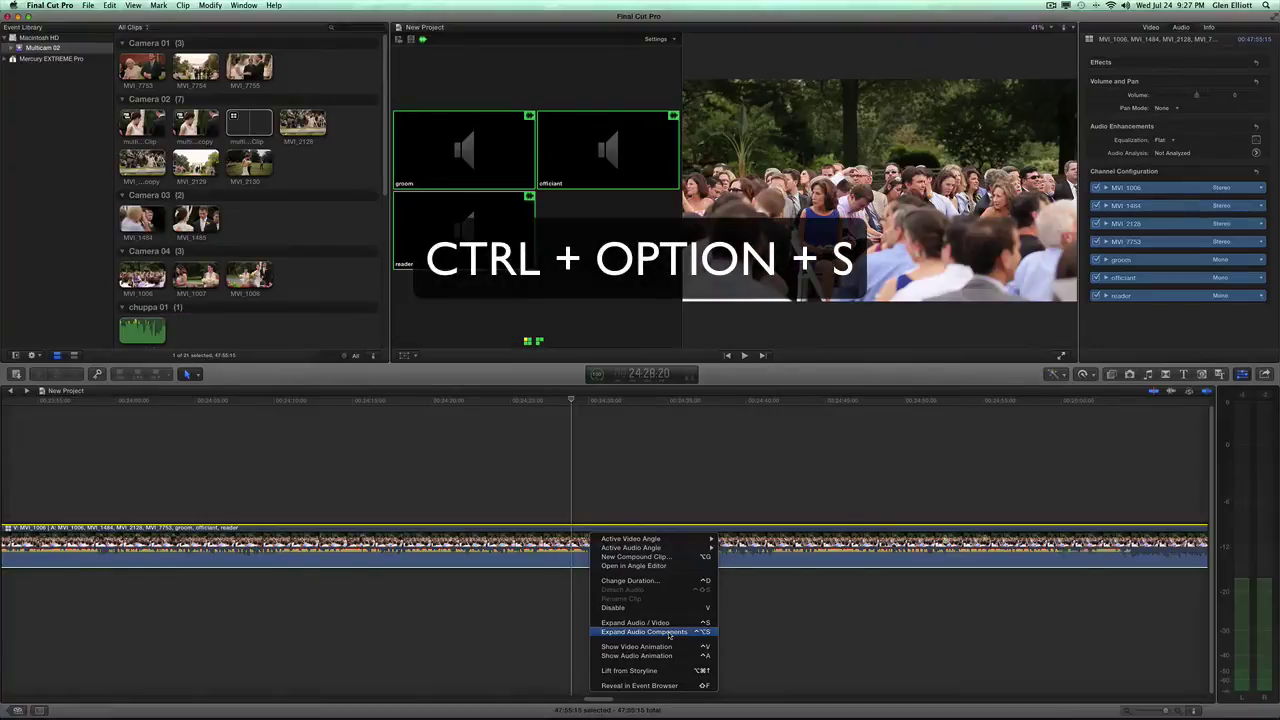
left_click(665, 633)
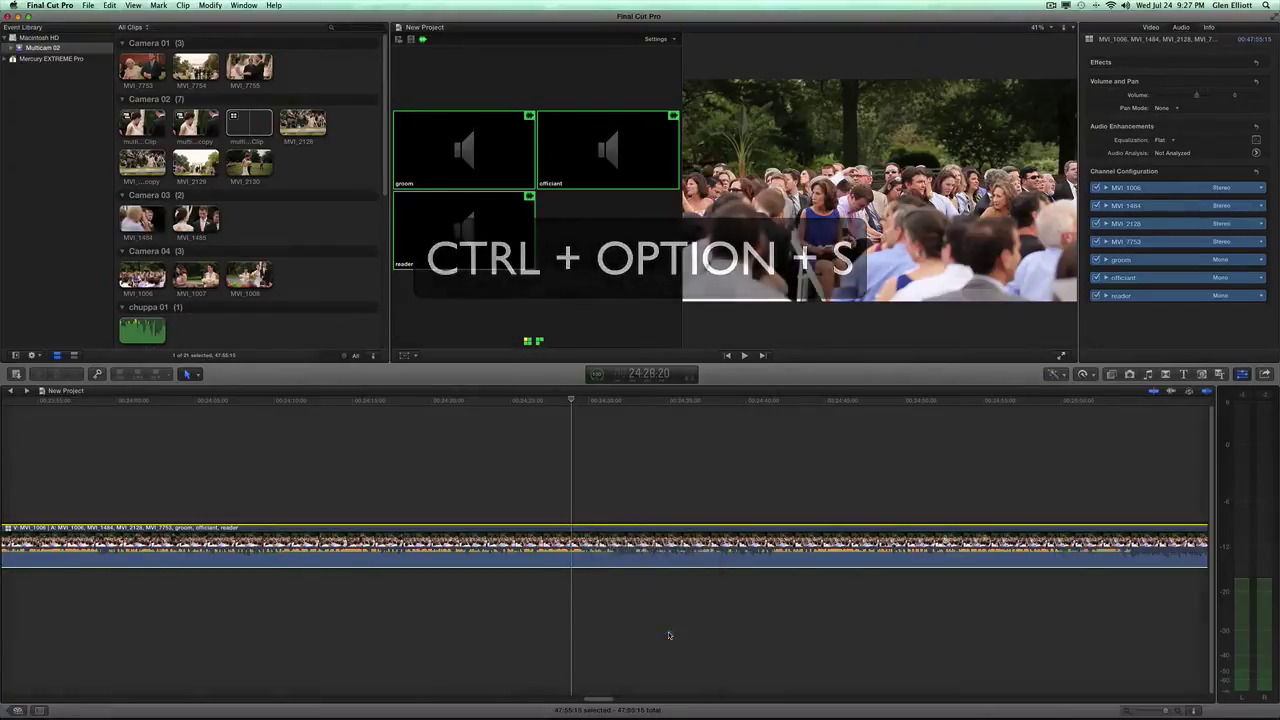
scroll(652, 580, "down", 5)
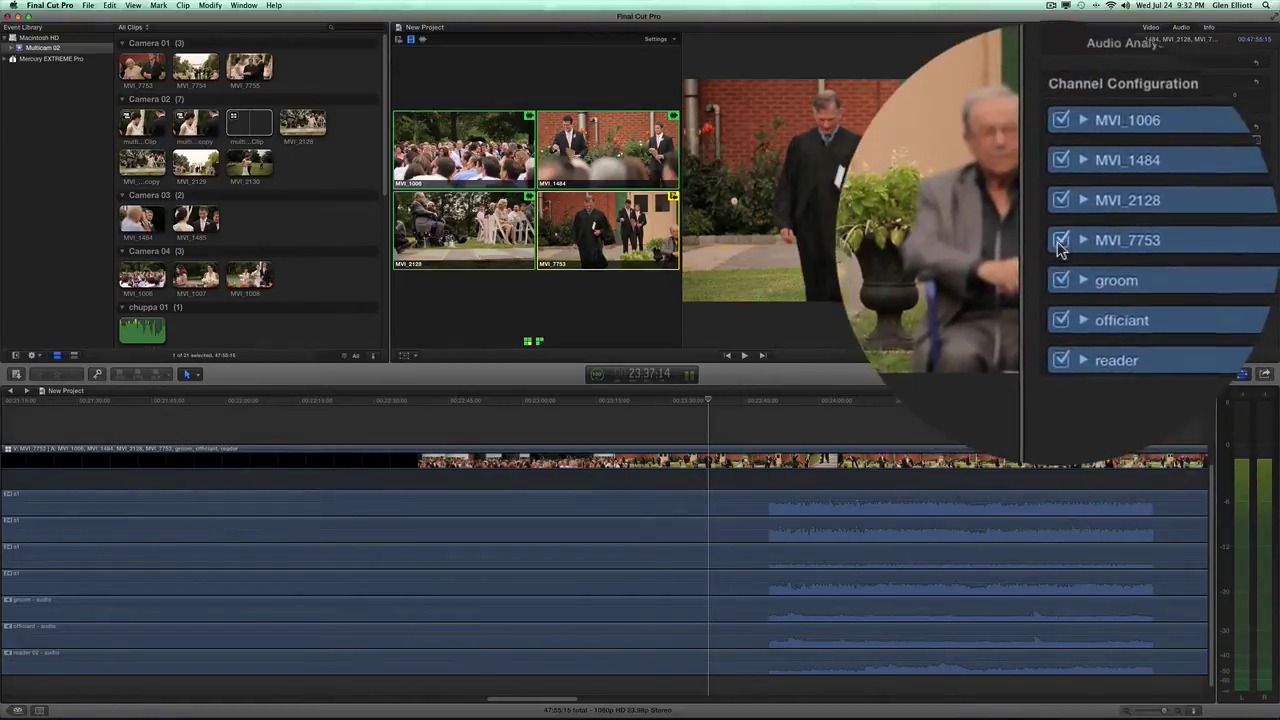
Disable the camera audio channels MVI_1006, MVI_1484, MVI_2128 and MVI_7753 in the multicam clip, toggling MVI_2128 on and off to compare
left_click(1004, 218)
left_click(1061, 227)
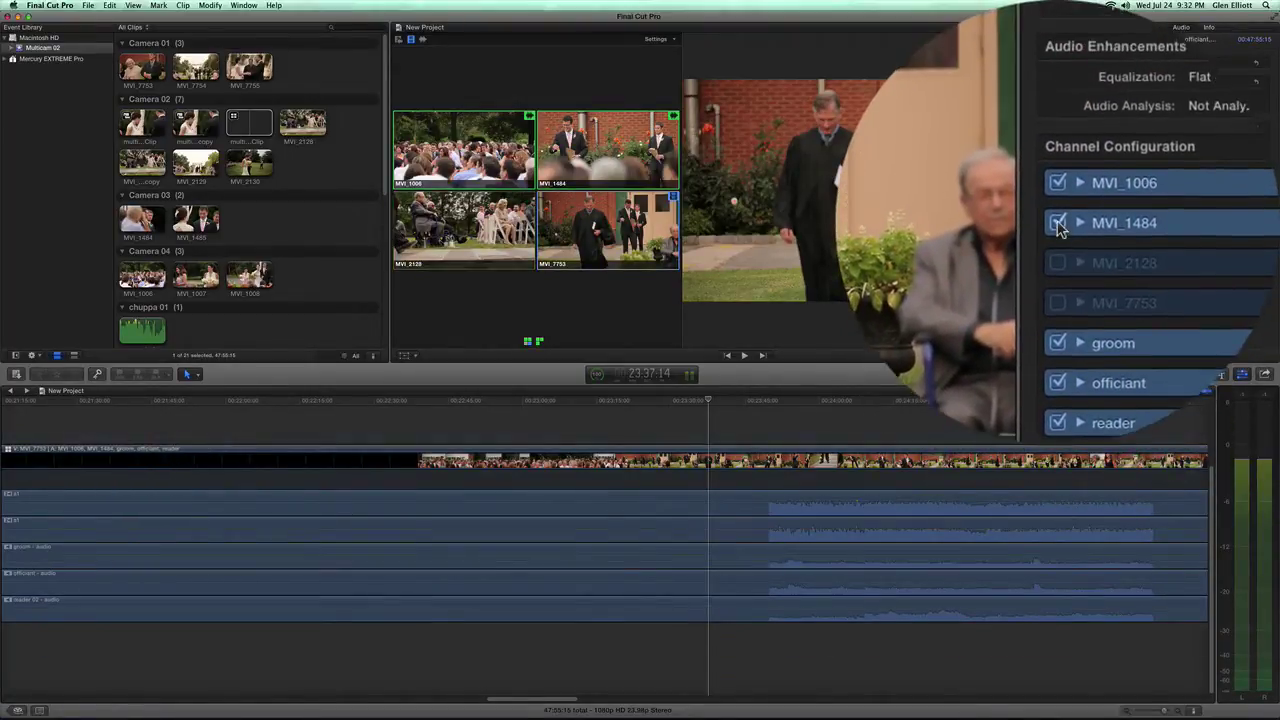
left_click(1061, 186)
left_click(1097, 190)
left_click(1097, 190)
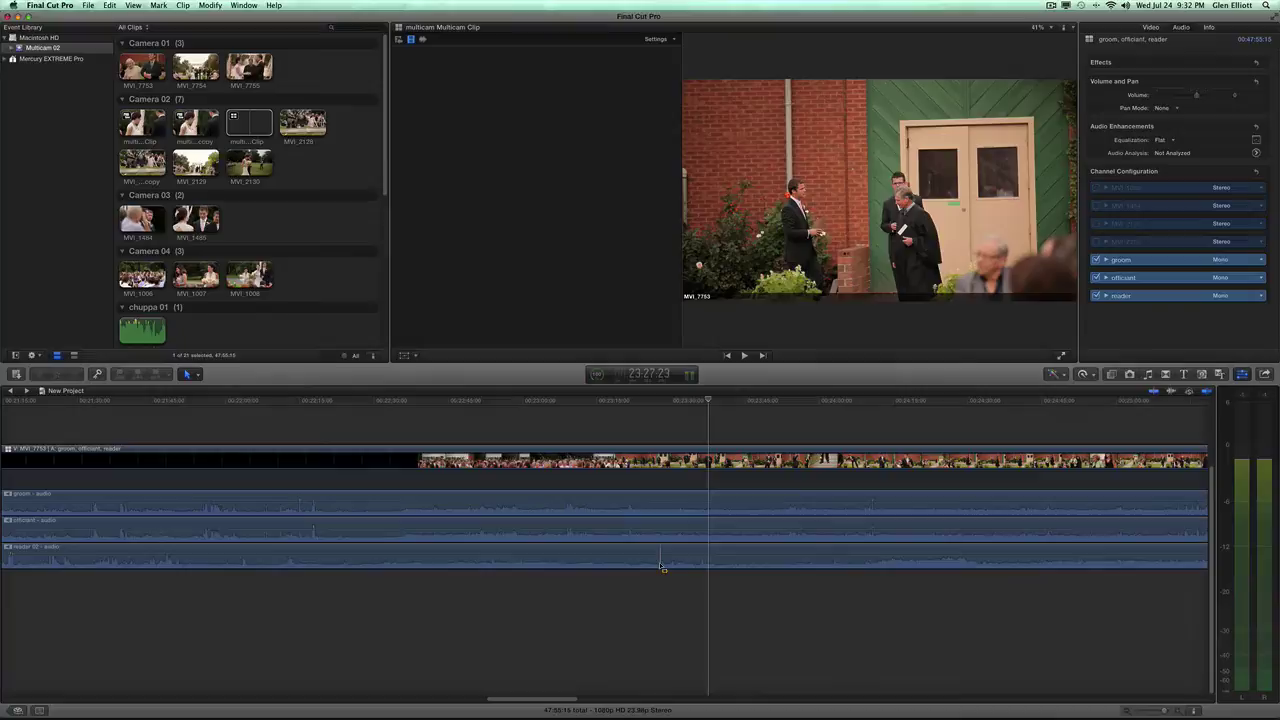
left_click(1097, 206)
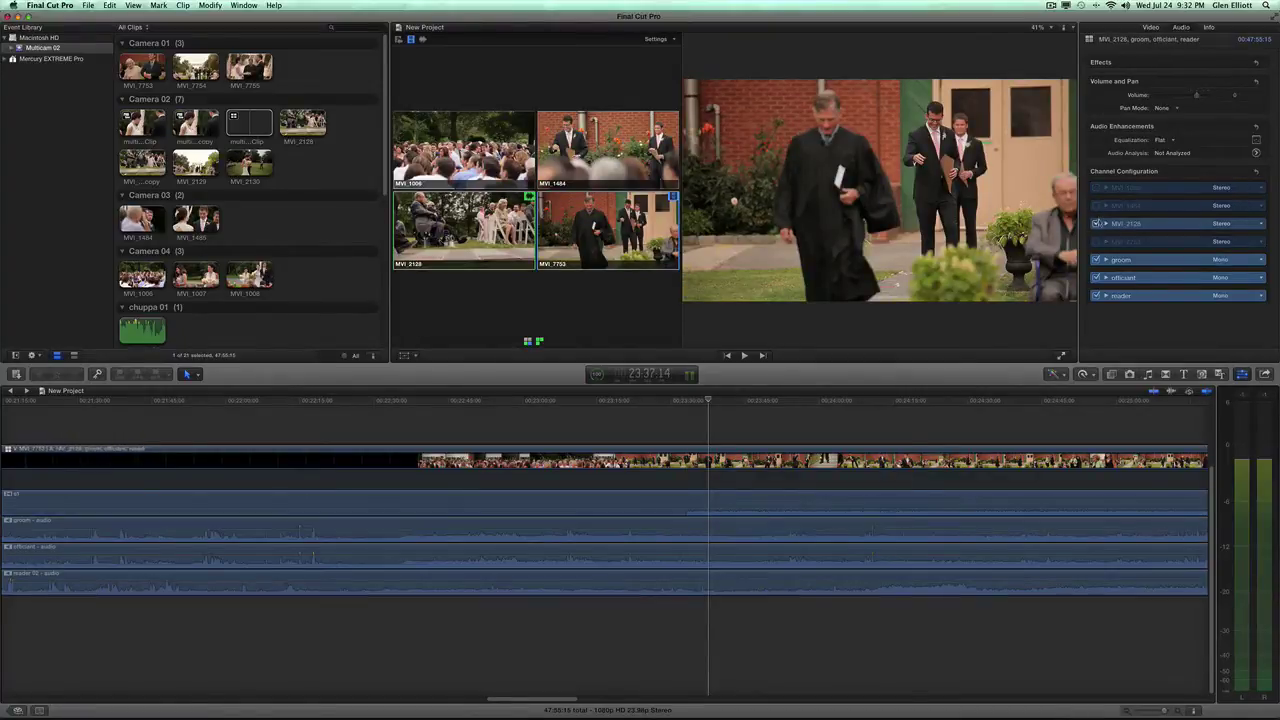
left_click(1097, 206)
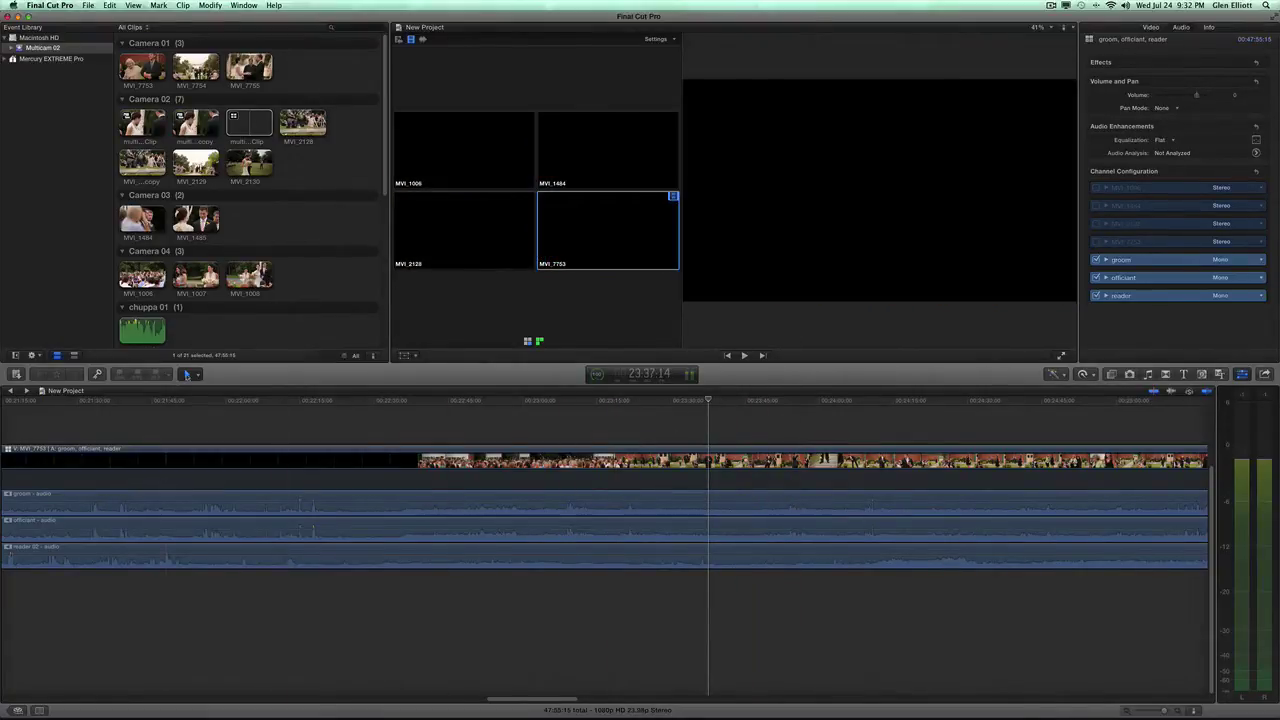
Select a range of the groom audio component from about 22:51 to 23:35 with the Range Selection tool and lower its volume
left_click(186, 374)
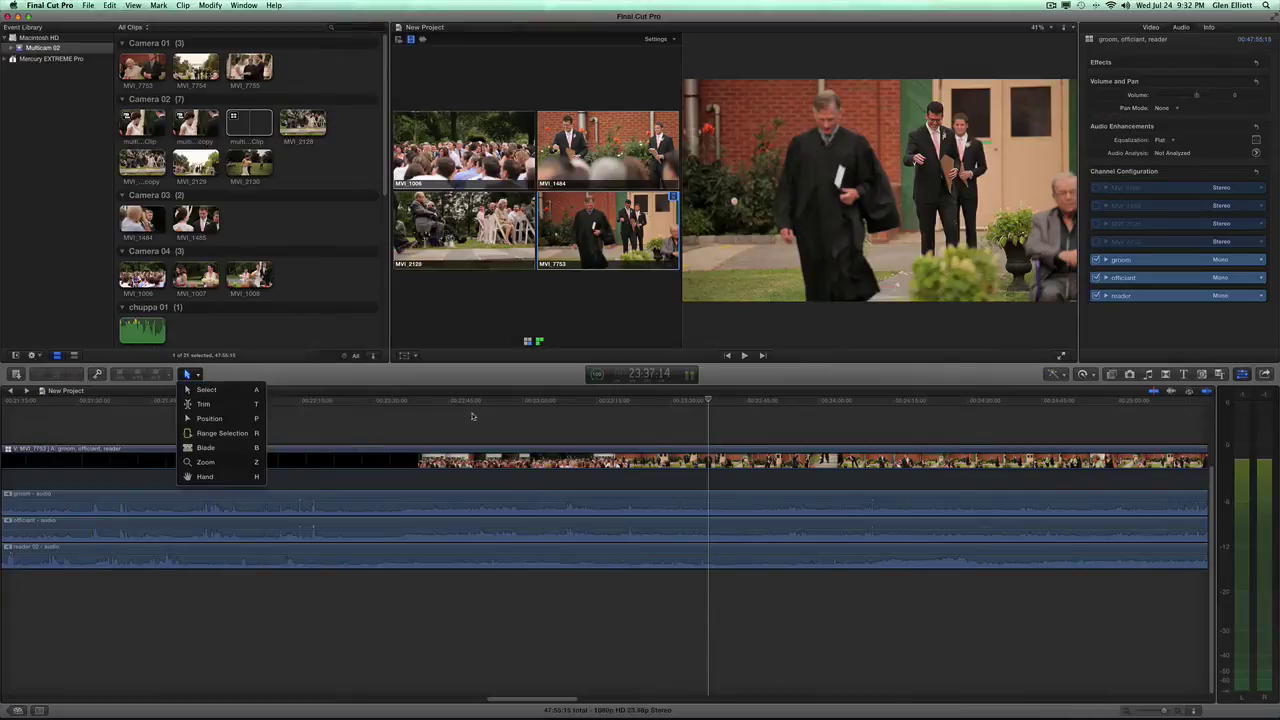
left_click(200, 390)
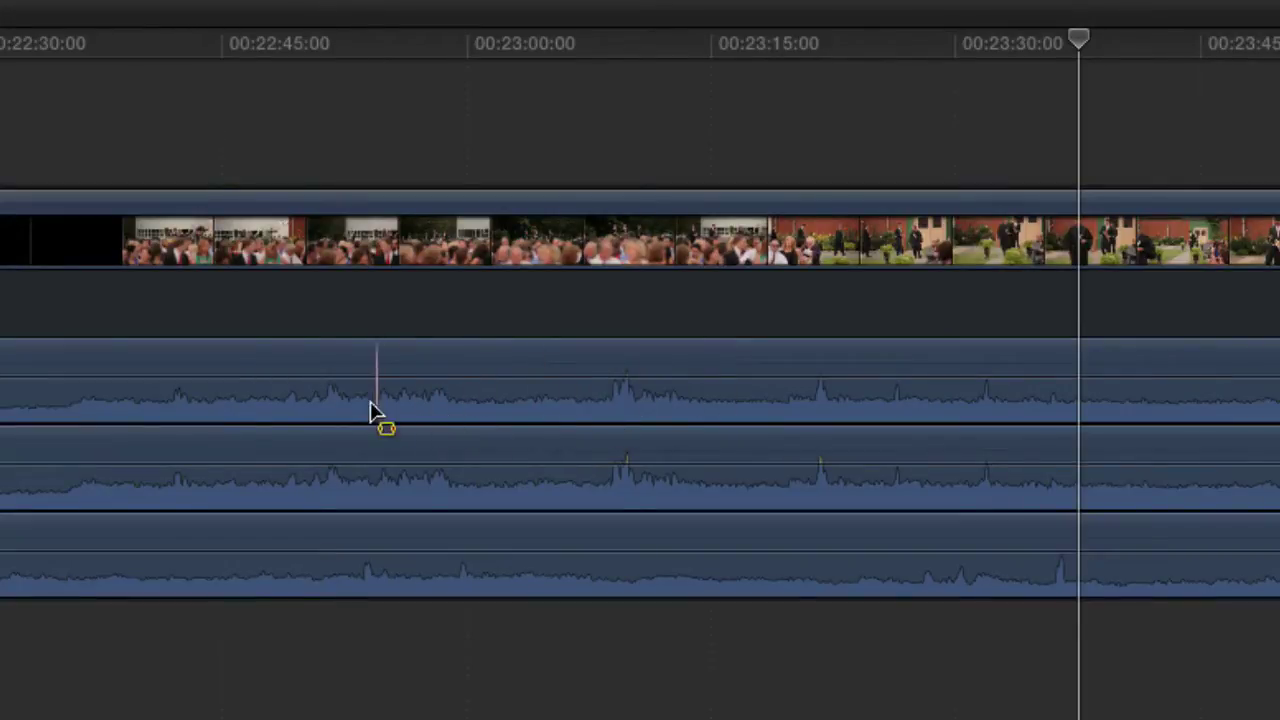
left_click_drag(340, 405, 1040, 405)
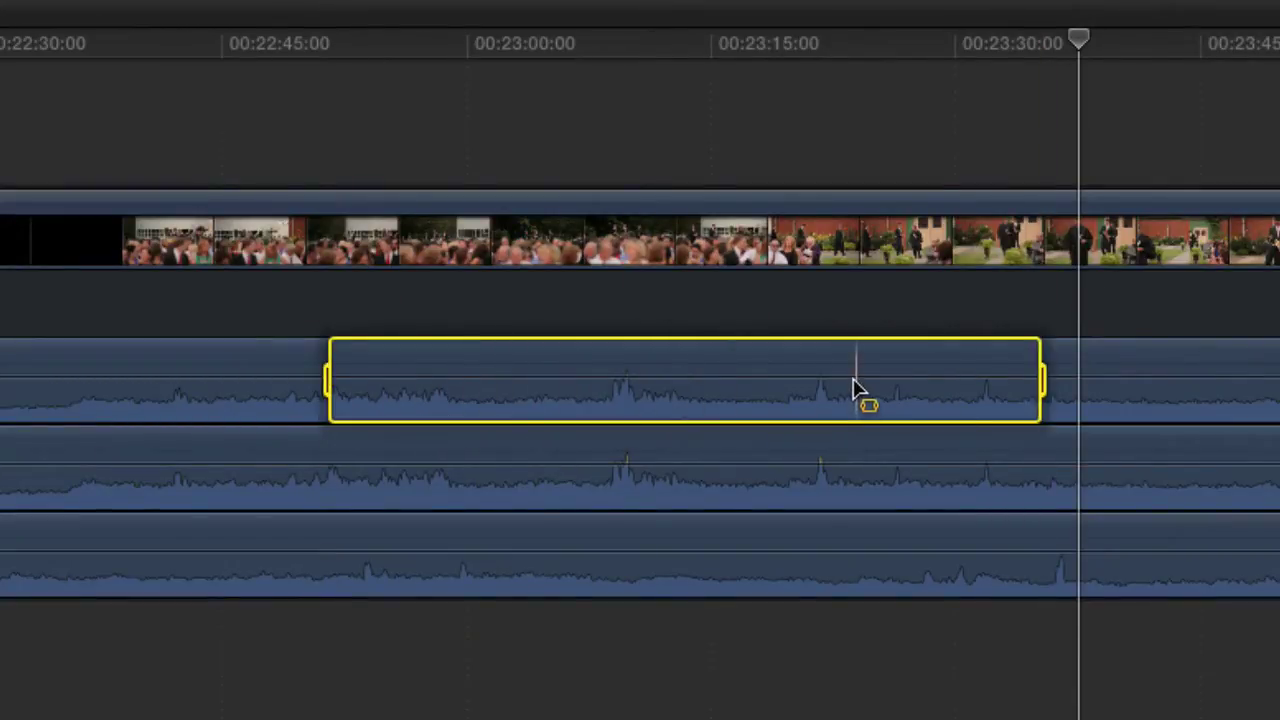
left_click(850, 377)
left_click_drag(850, 377, 851, 396)
Undo the groom range volume change and the disabling of the MVI_1484 audio channel, and clear the range selection
key("super+z")
key("super+z")
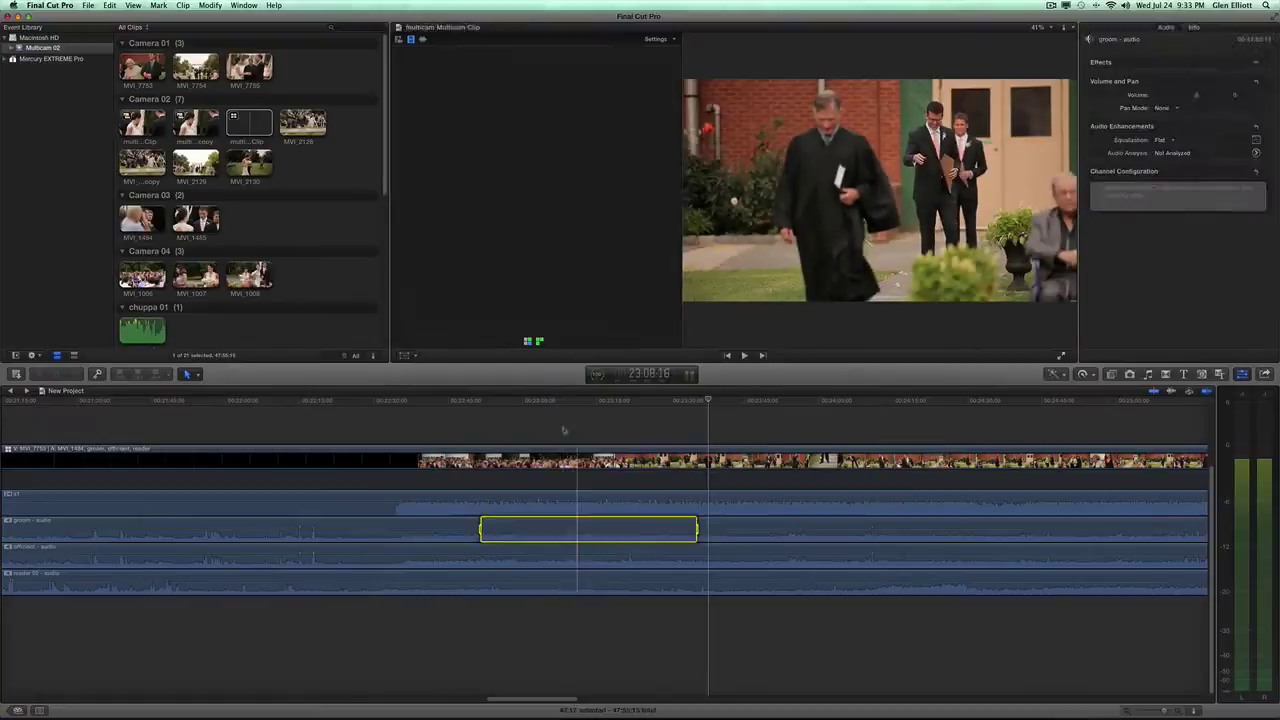
left_click(563, 430)
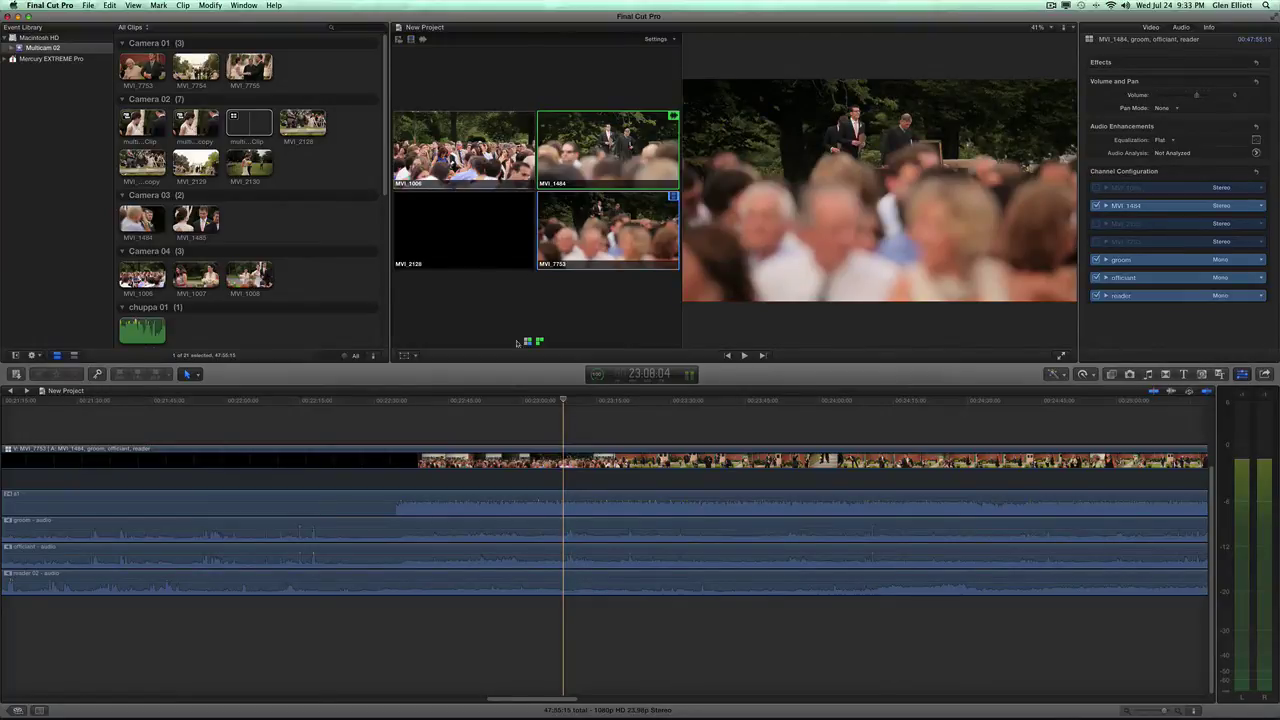
Cut the multicam clip's video to angle MVI_1006 at 23:27:14 and to MVI_1484 at 23:33:05
left_click(647, 416)
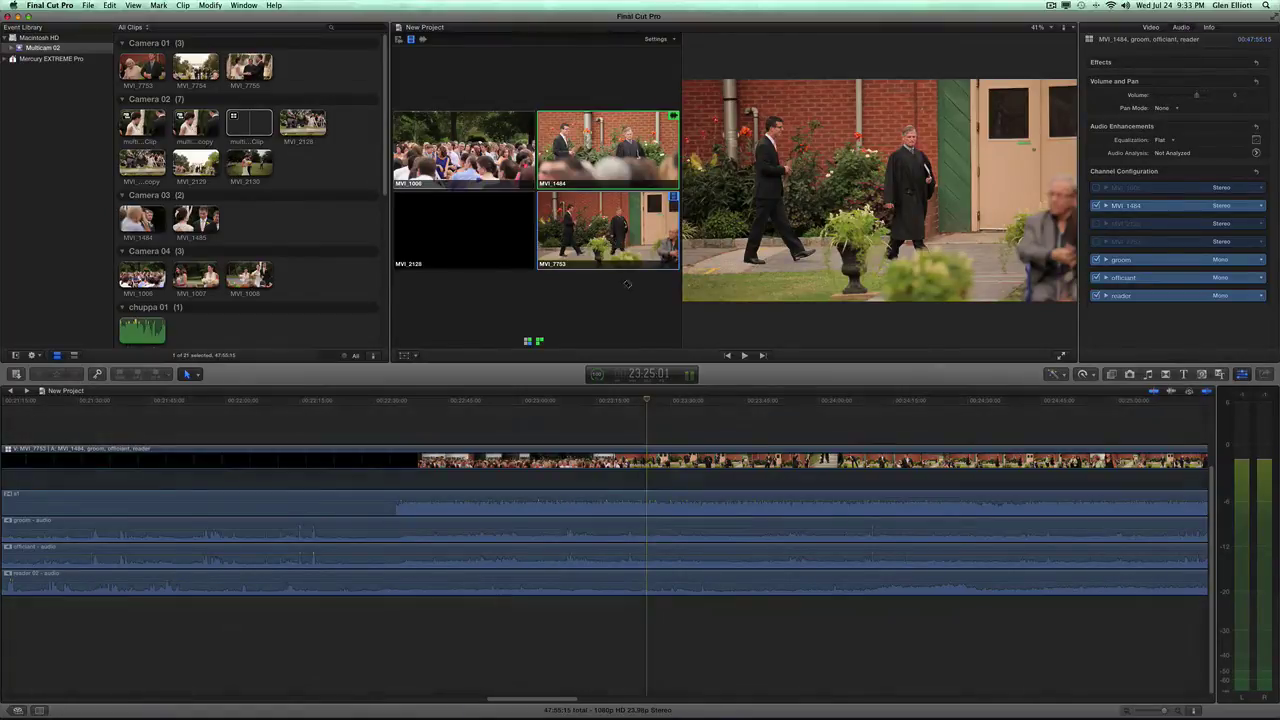
left_click_drag(647, 404, 673, 410)
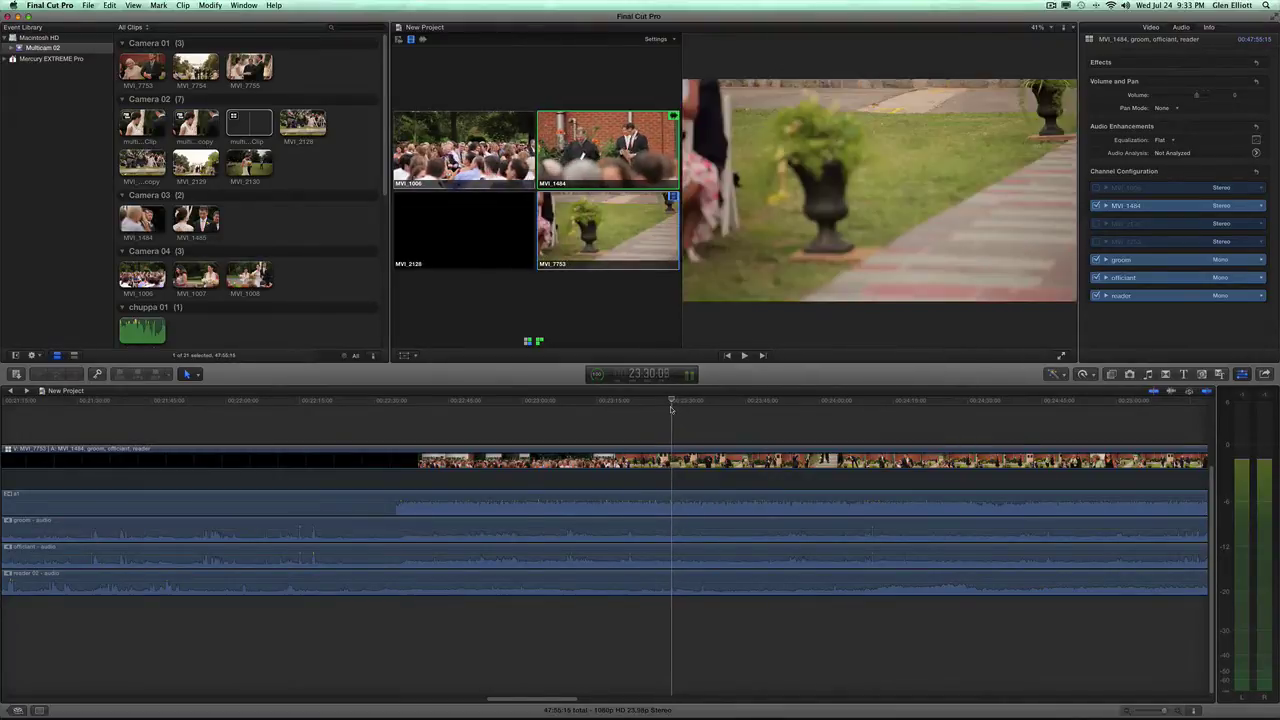
left_click_drag(671, 408, 659, 407)
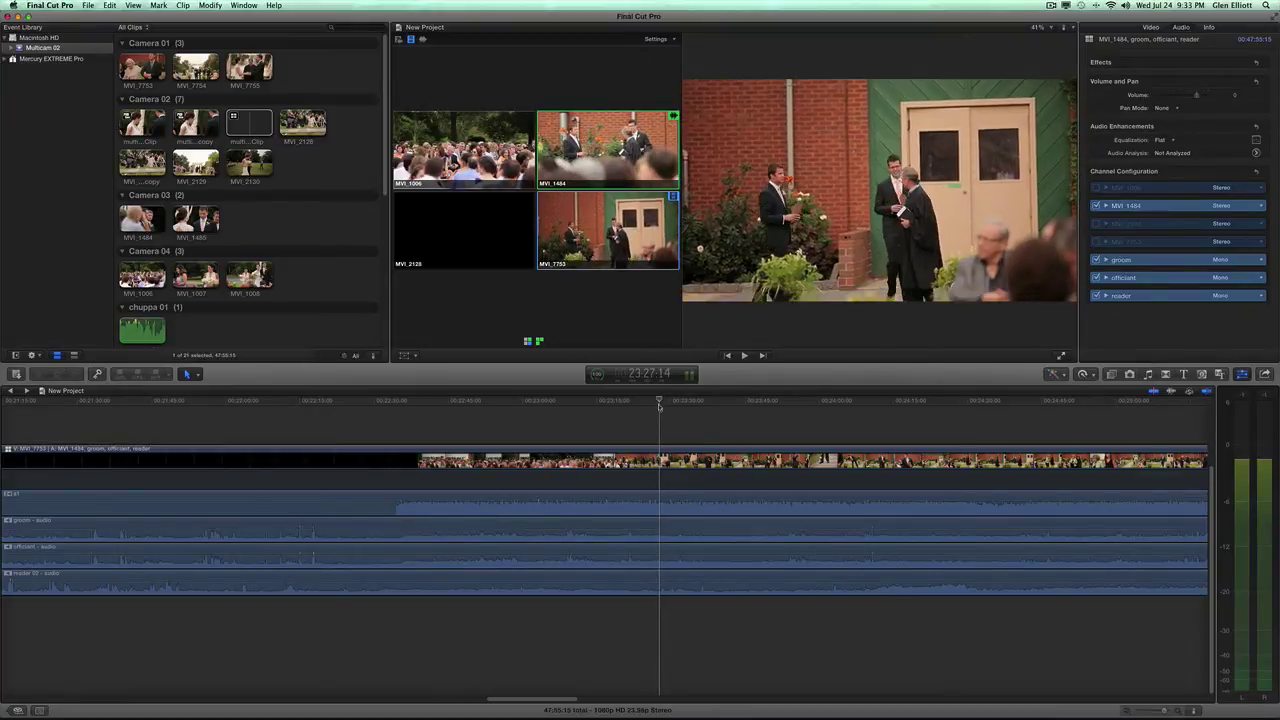
key("1")
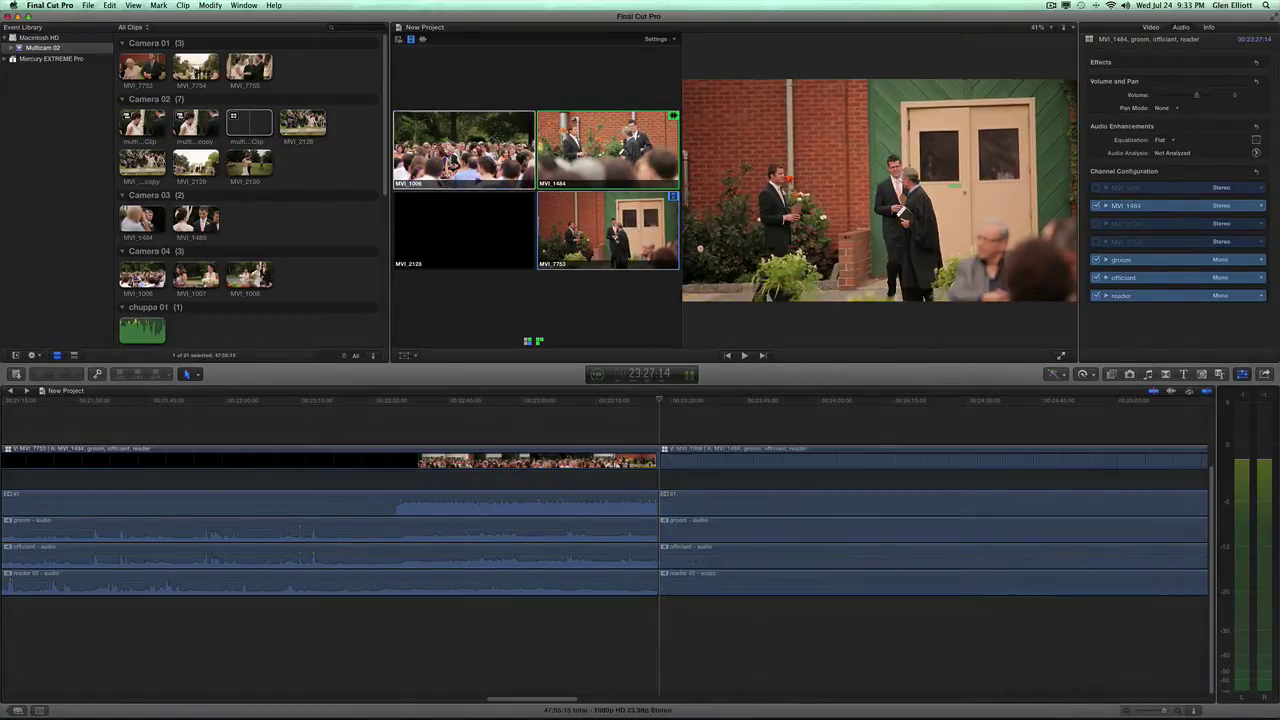
left_click_drag(659, 407, 671, 406)
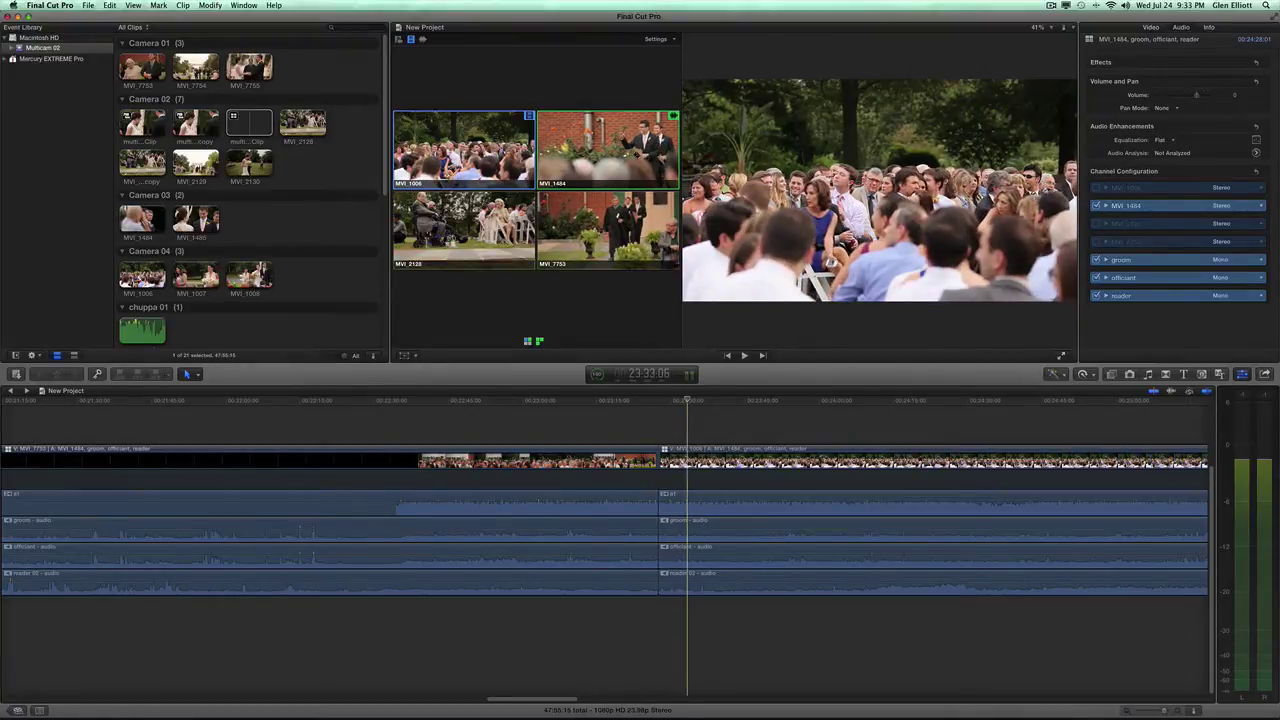
key("2")
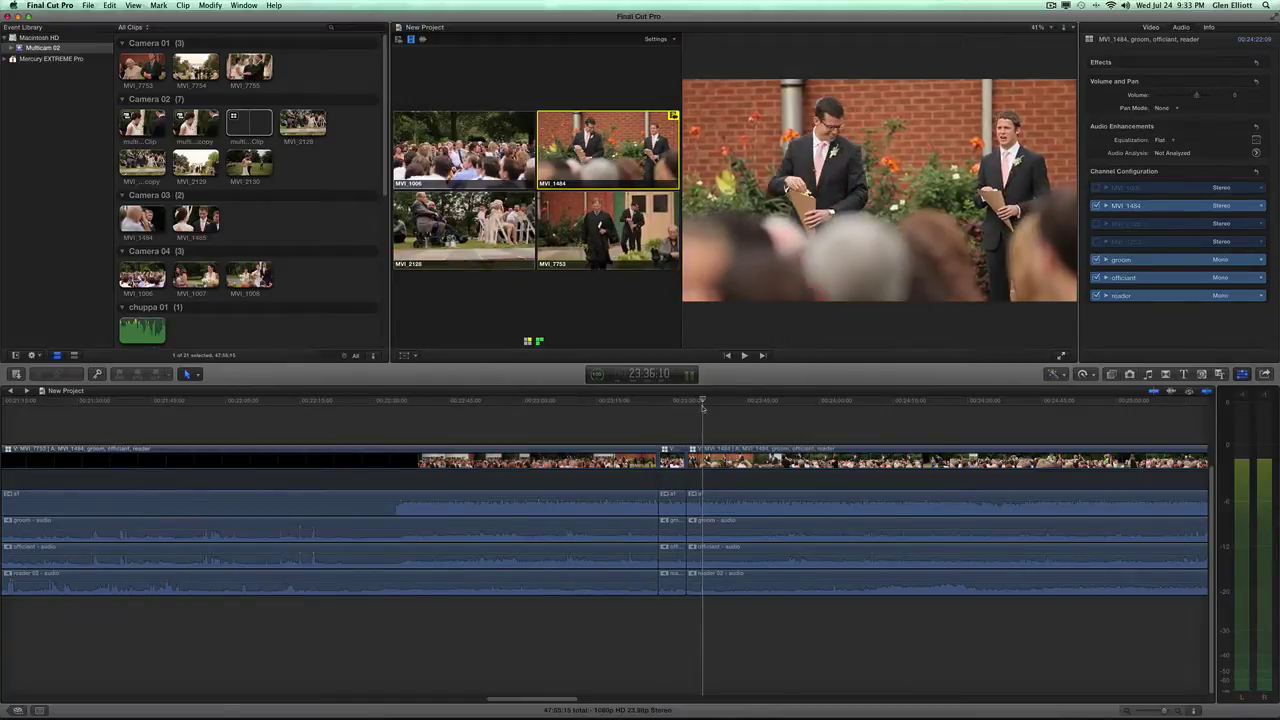
Play the timeline on from 23:36:09, cut to video angle MVI_7753 at about 23:41 during playback, and stop
key("Left")
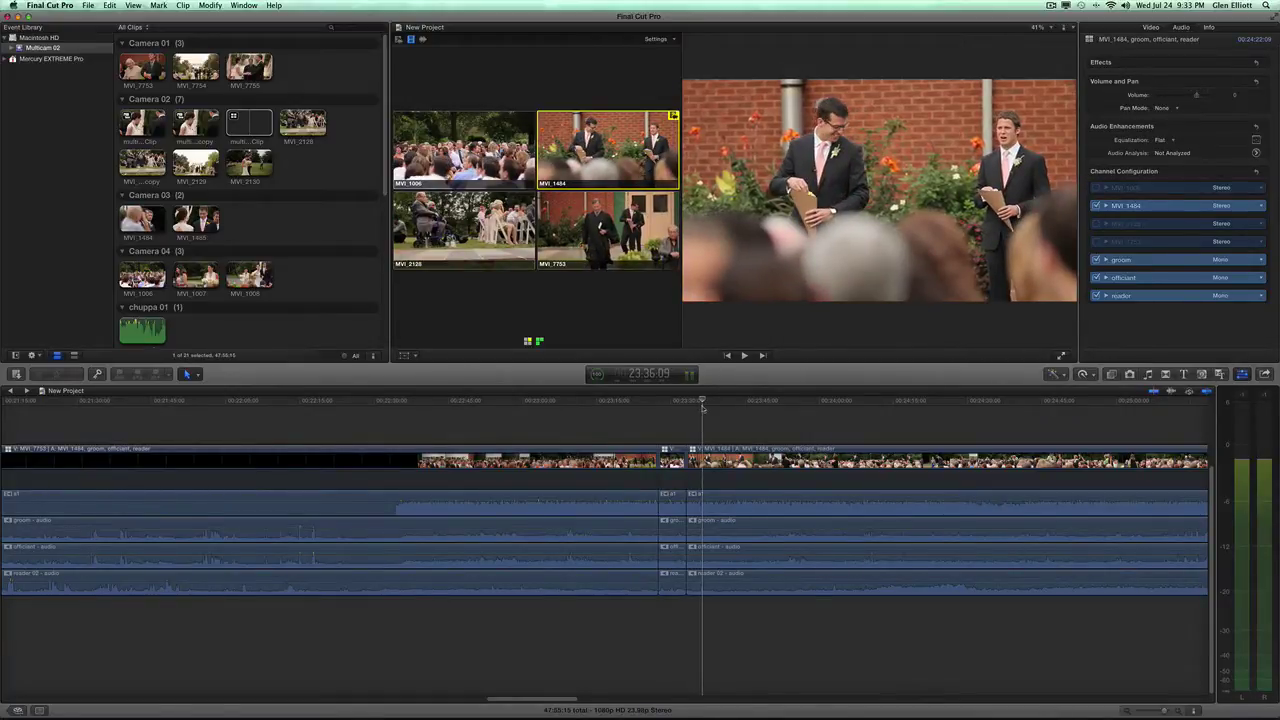
key("space")
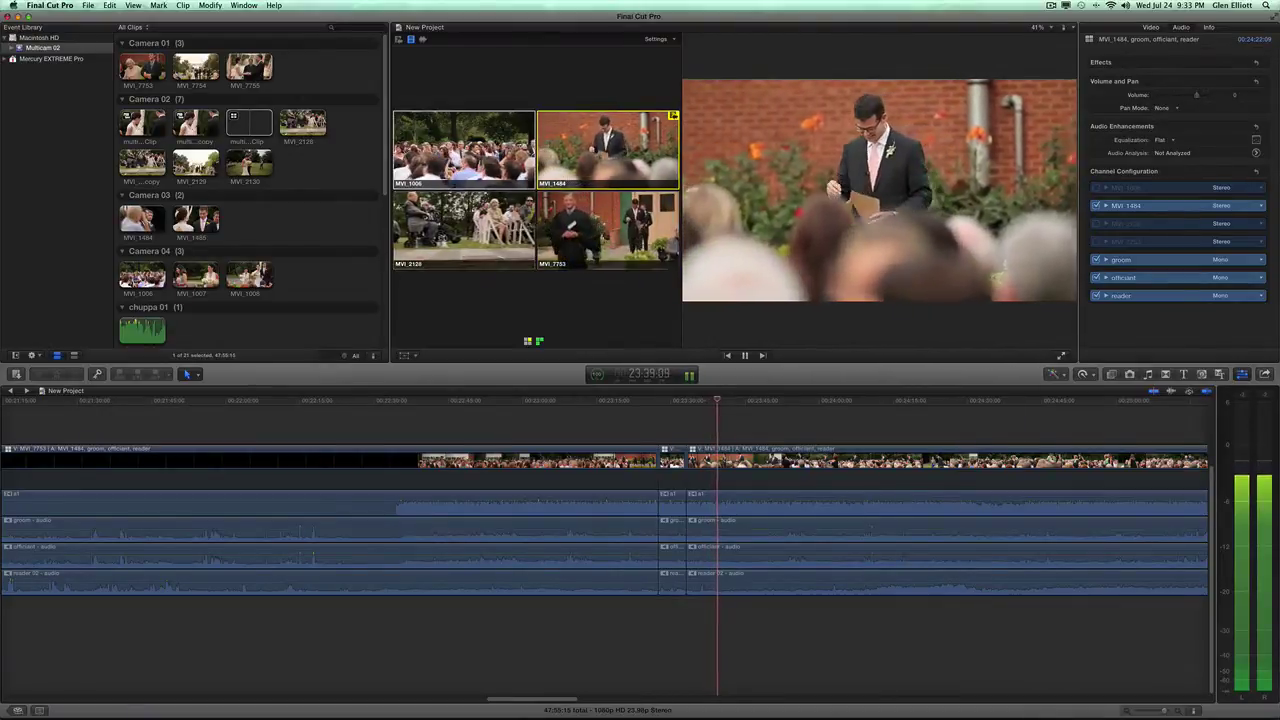
key("alt+4")
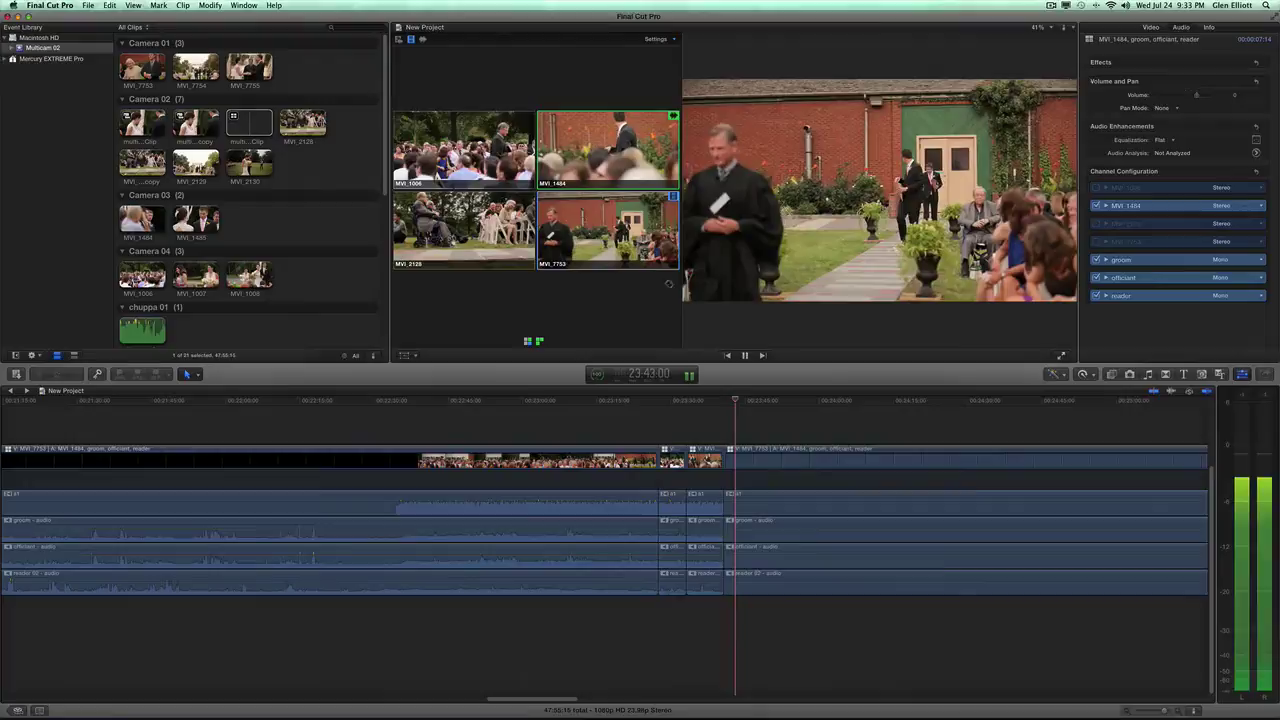
key("space")
key("shift+slash")
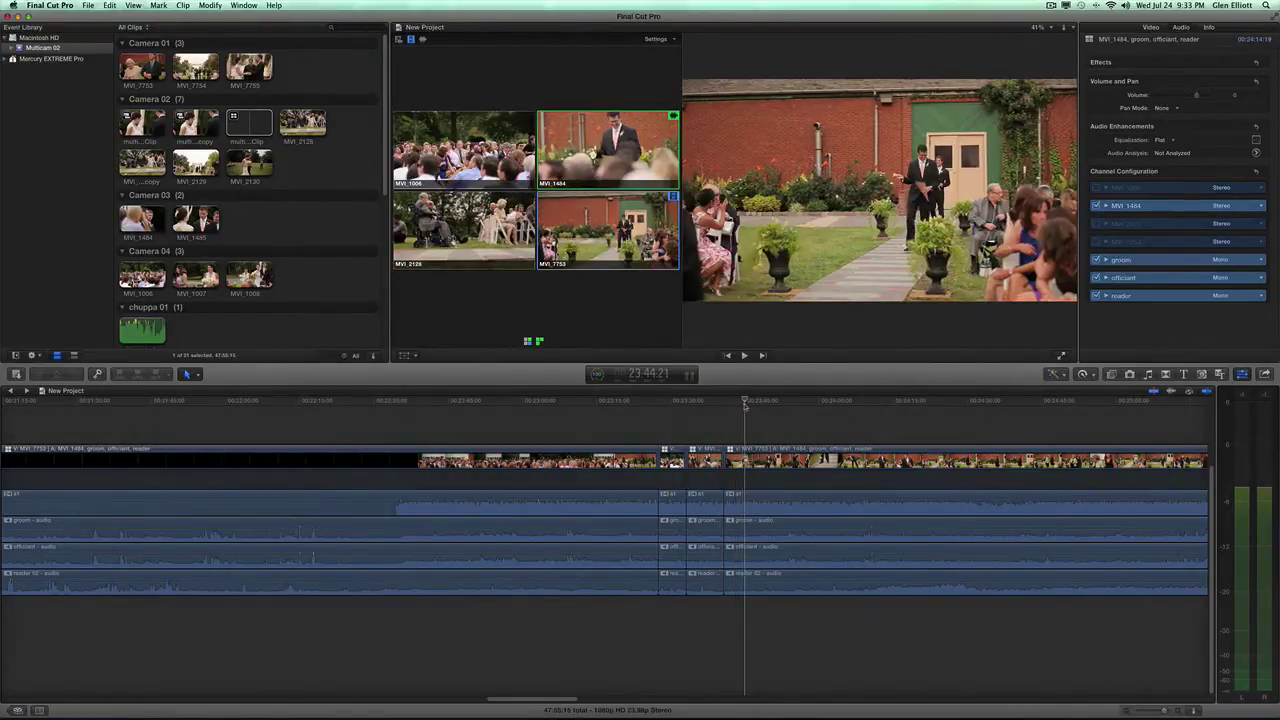
Cut the video to angle MVI_1484 at 23:44:21 and to MVI_2128 at 23:48:10, and play on
key("2")
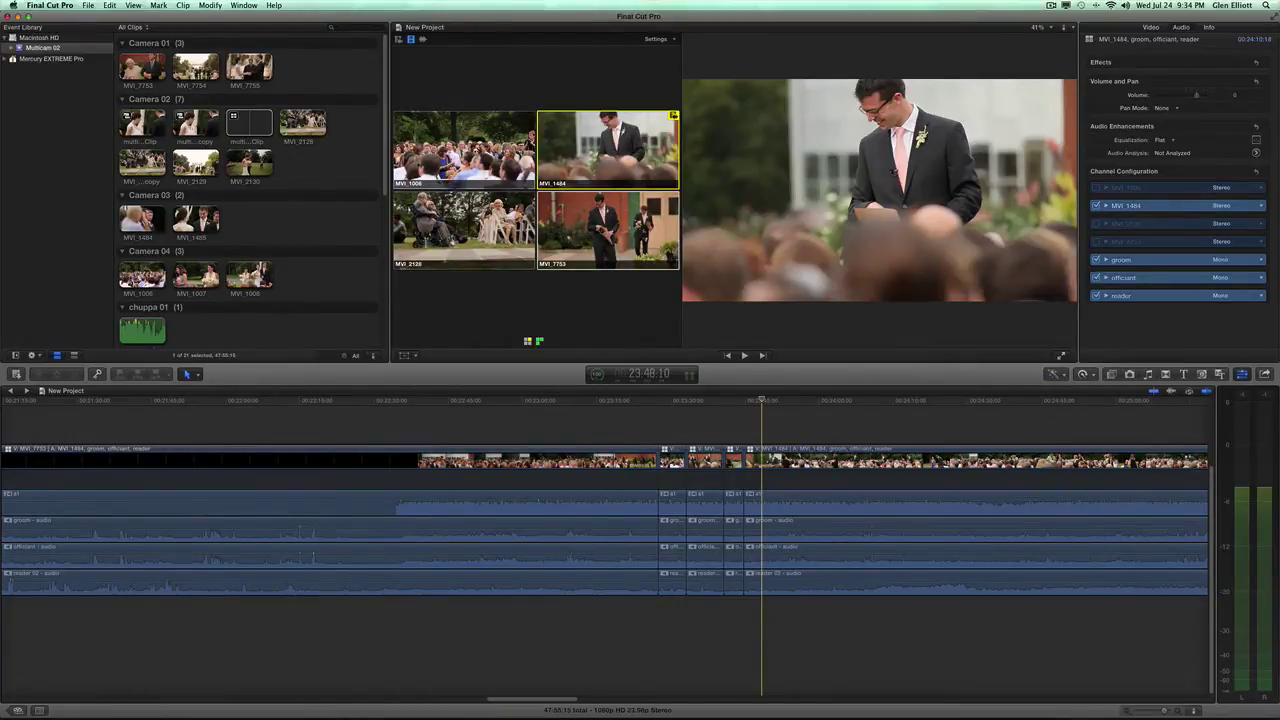
left_click(520, 225)
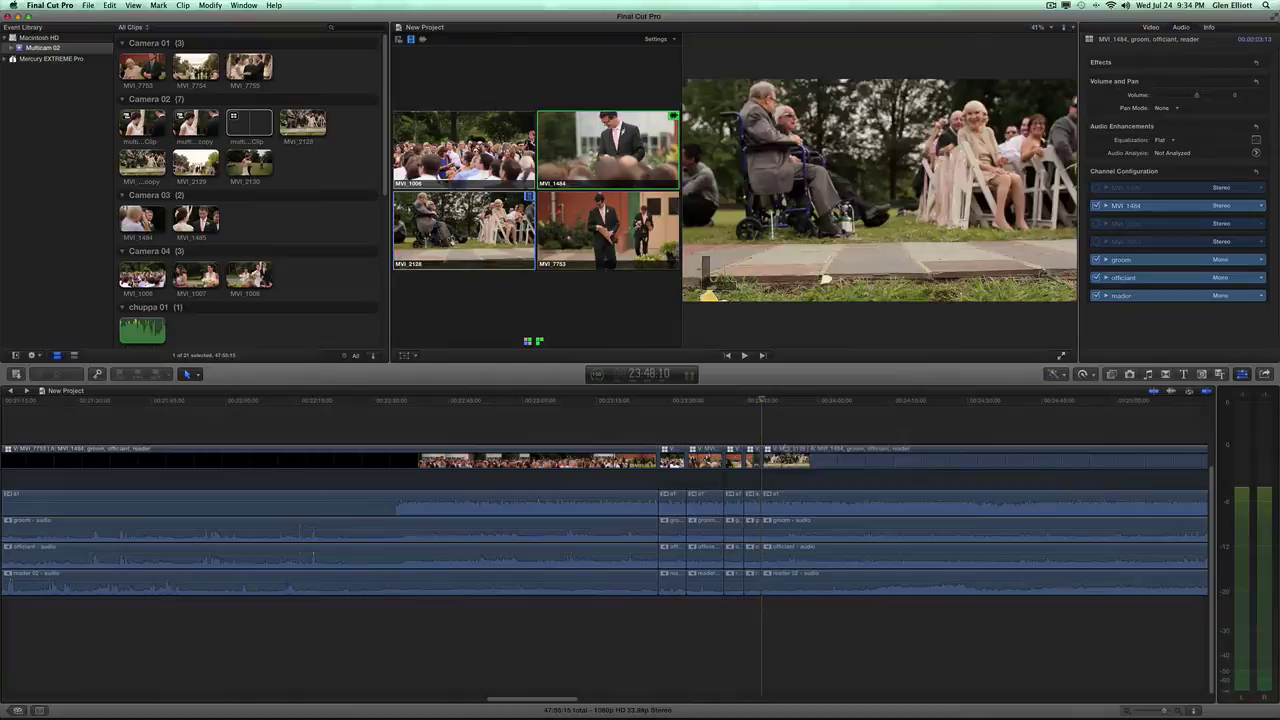
key("space")
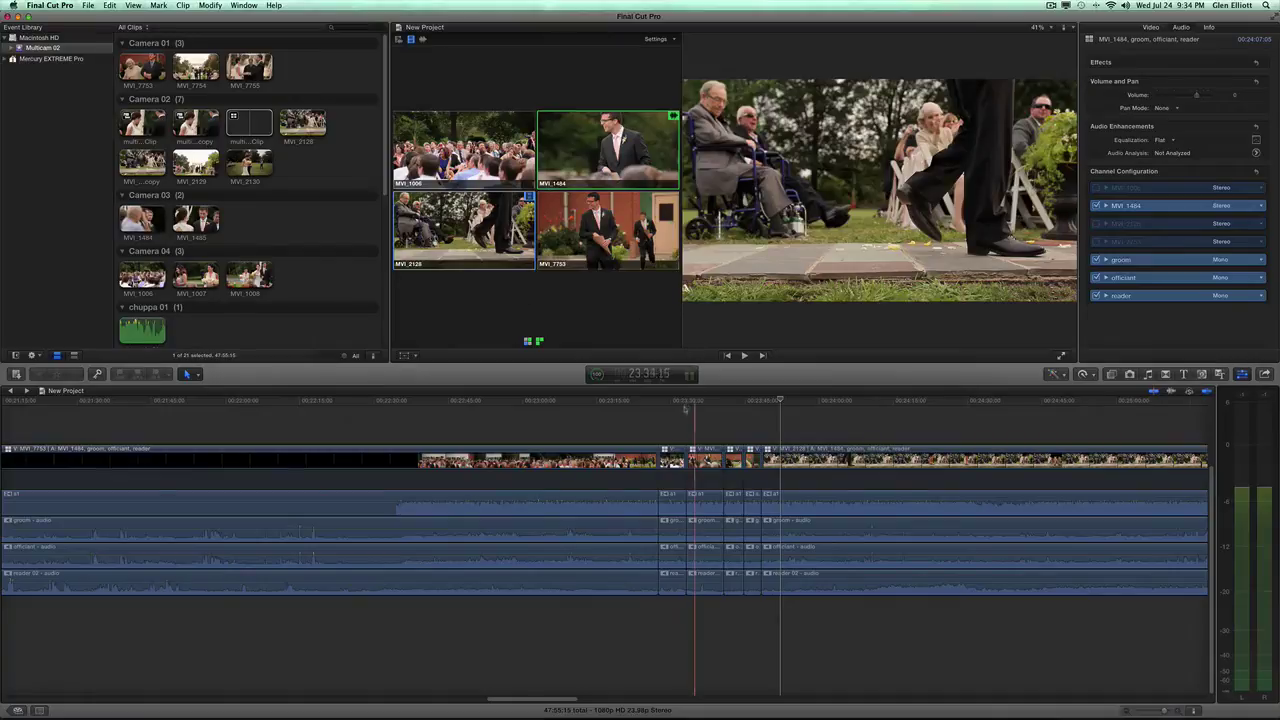
Try to select a range of the a1 audio component across the cut between the MVI_1006 and MVI_1484 segments
left_click(671, 404)
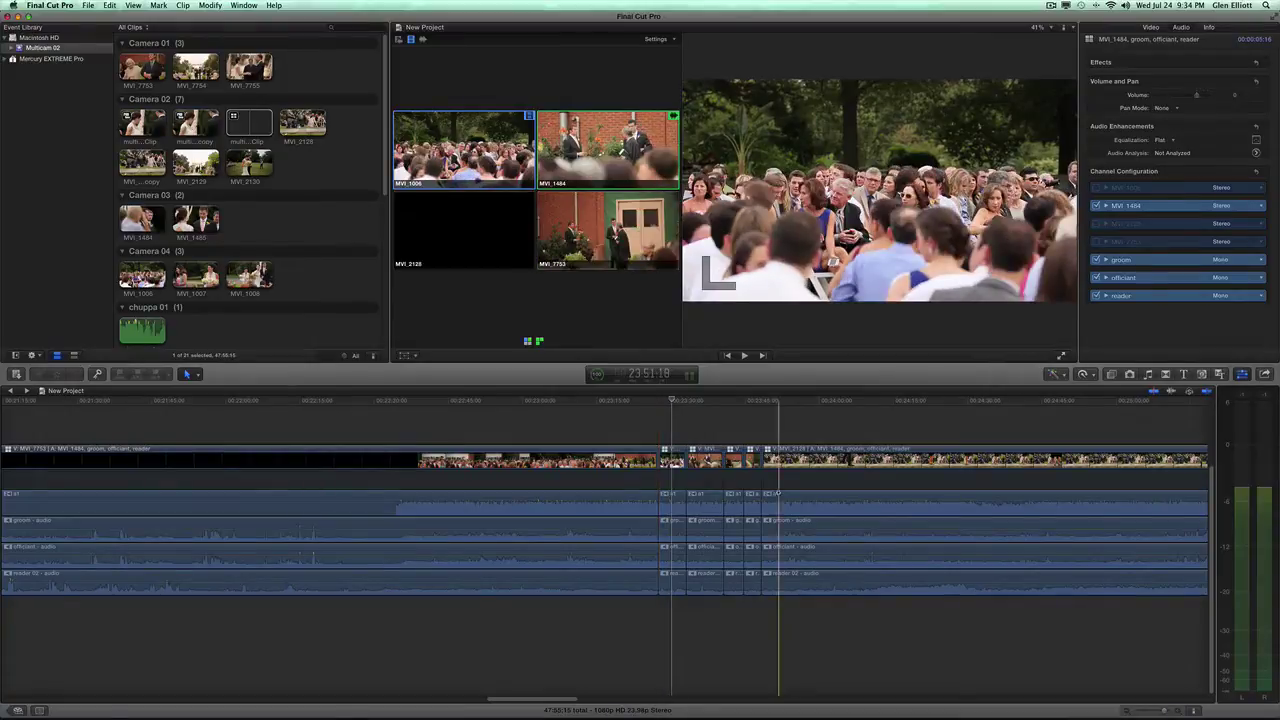
left_click_drag(778, 493, 779, 493)
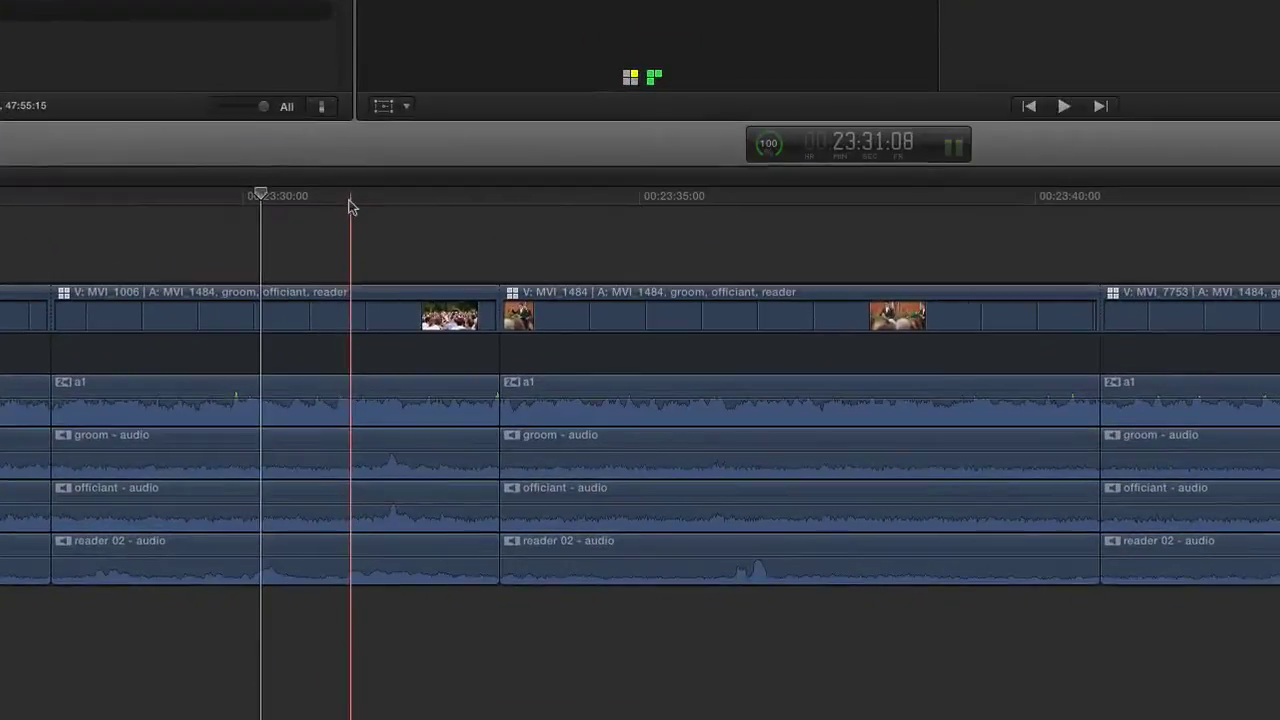
left_click_drag(391, 402, 432, 408)
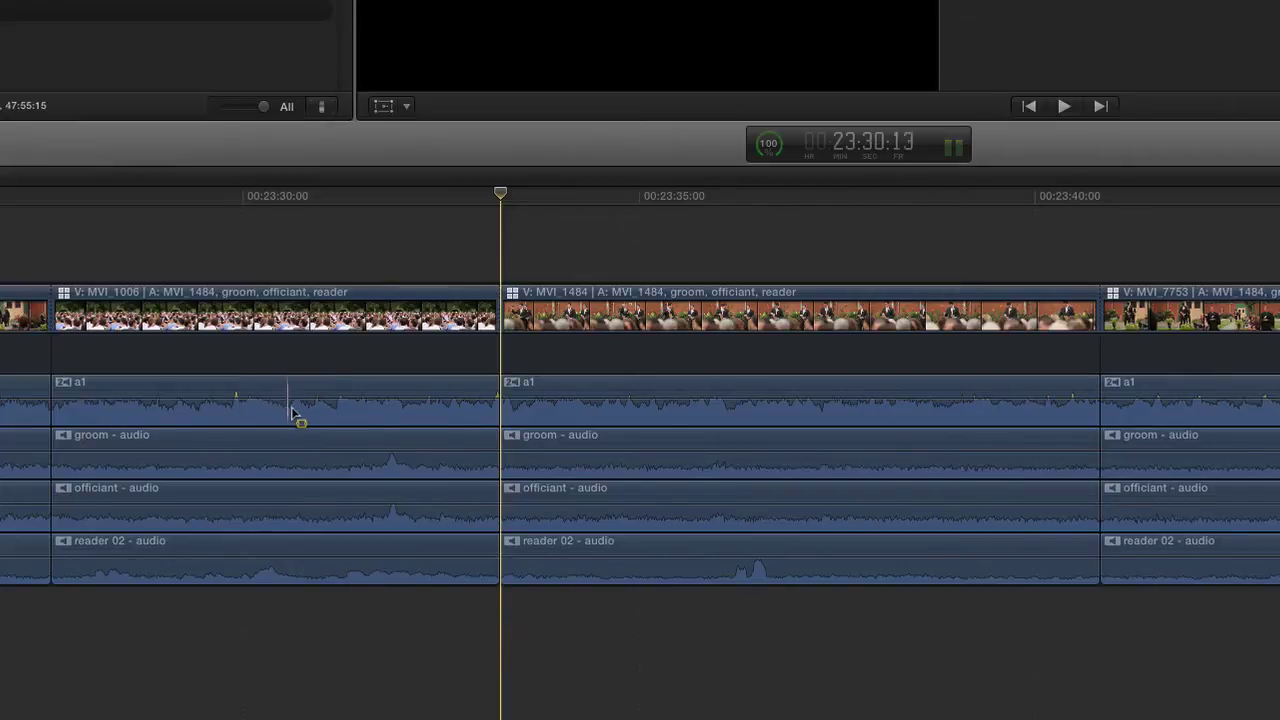
left_click_drag(311, 410, 563, 409)
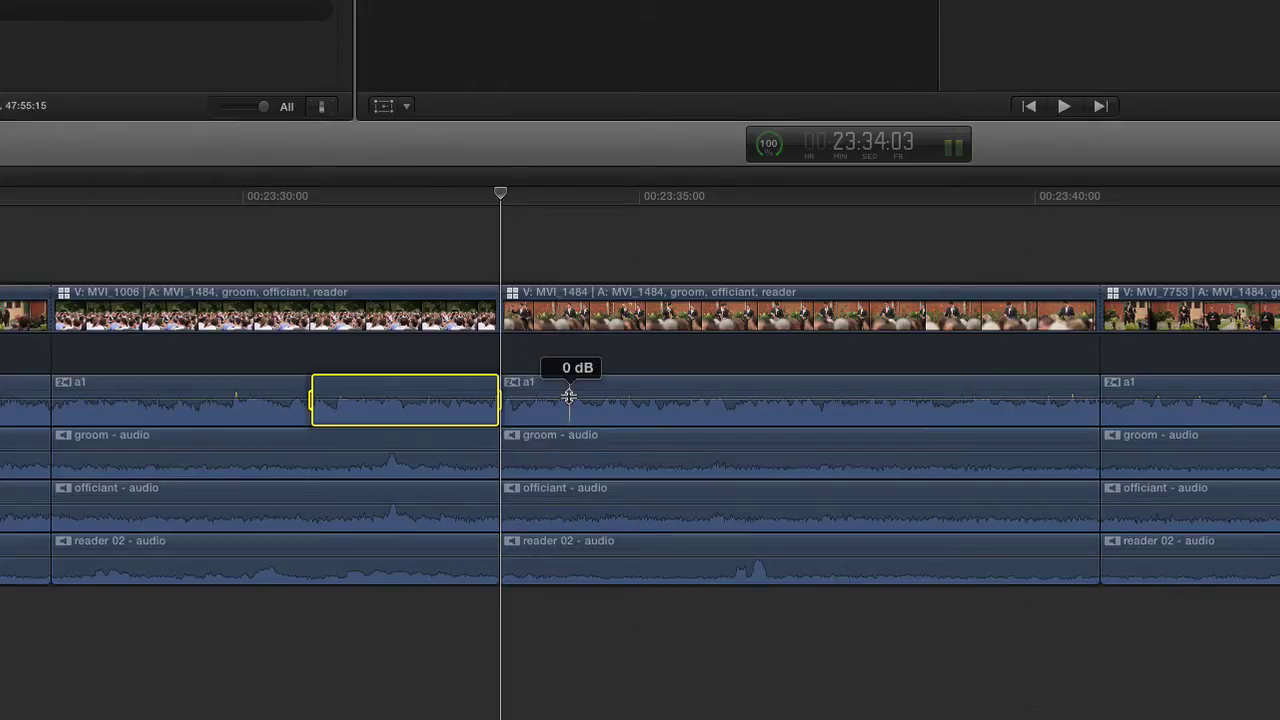
left_click_drag(460, 196, 383, 245)
left_click(464, 201)
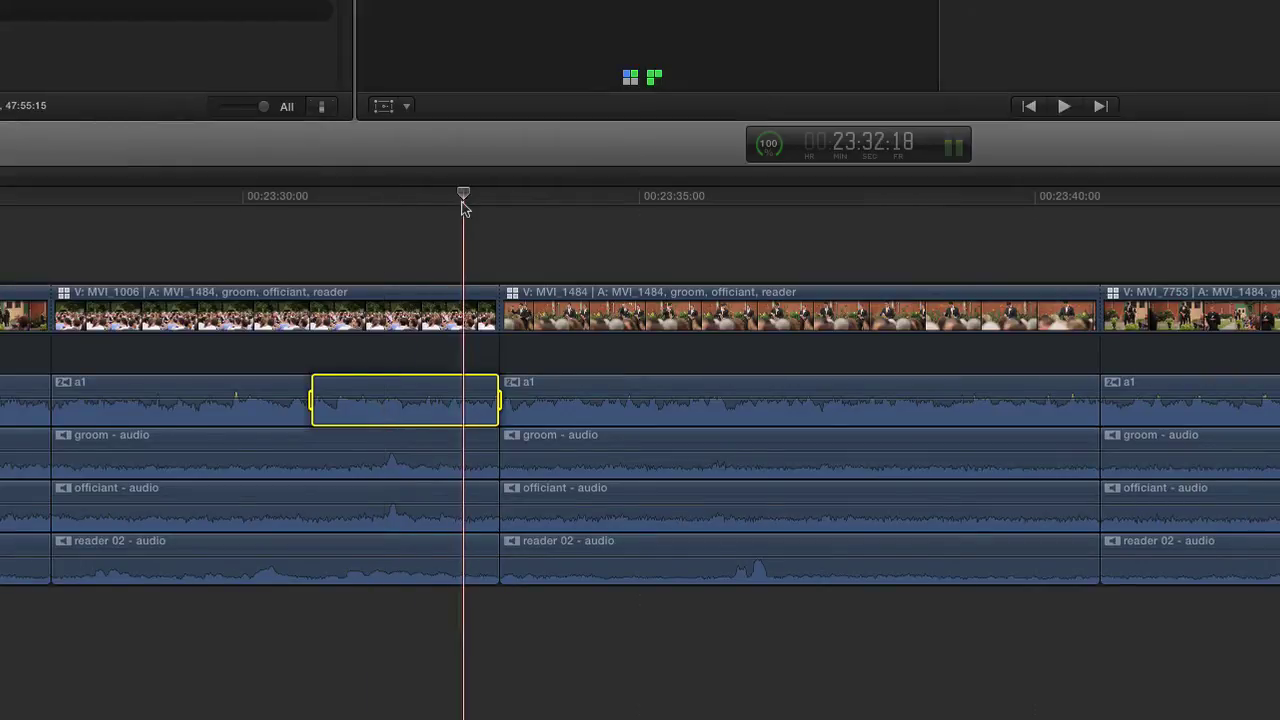
left_click_drag(463, 203, 561, 230)
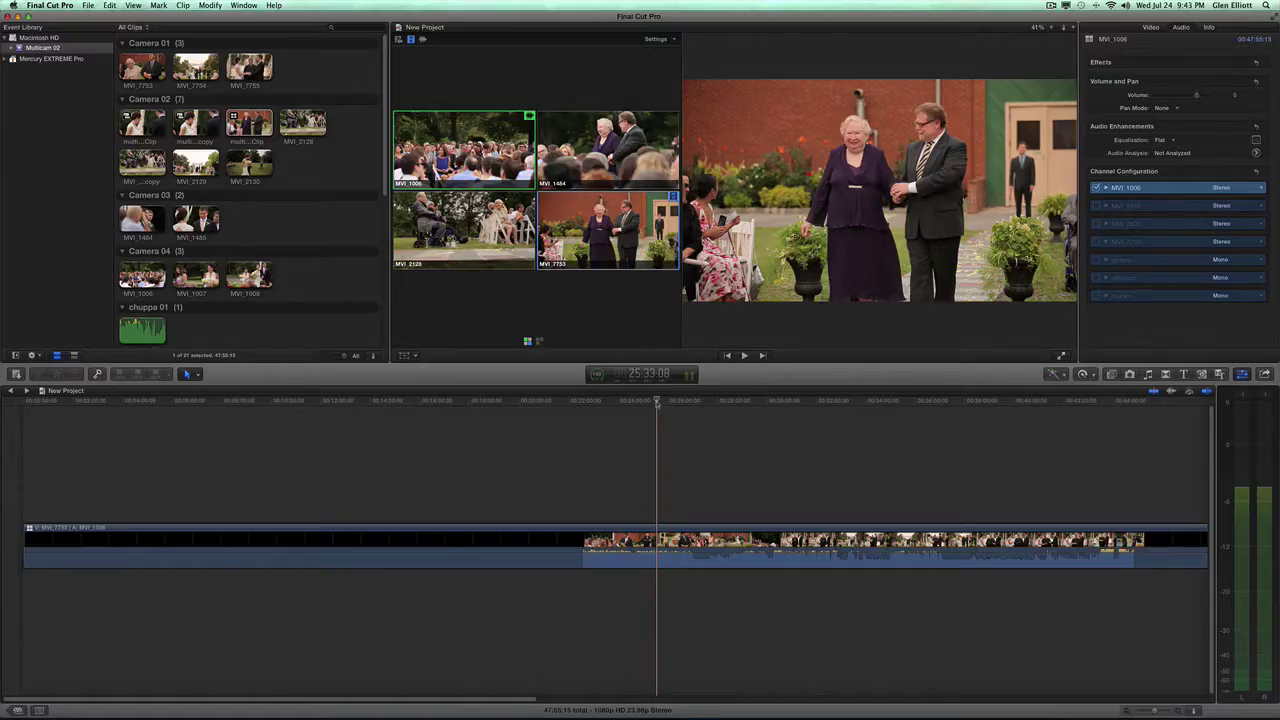
Open the multicam clip from the New Project timeline in the Angle Editor
left_click(683, 550)
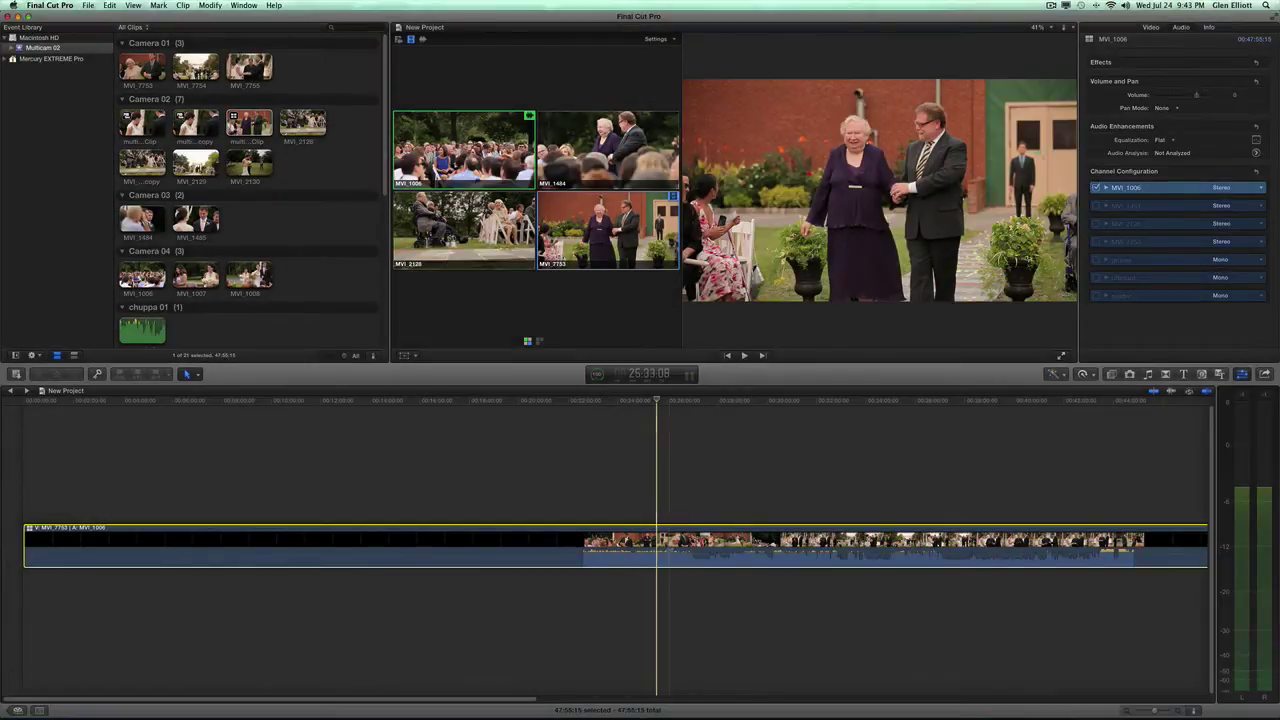
right_click(682, 540)
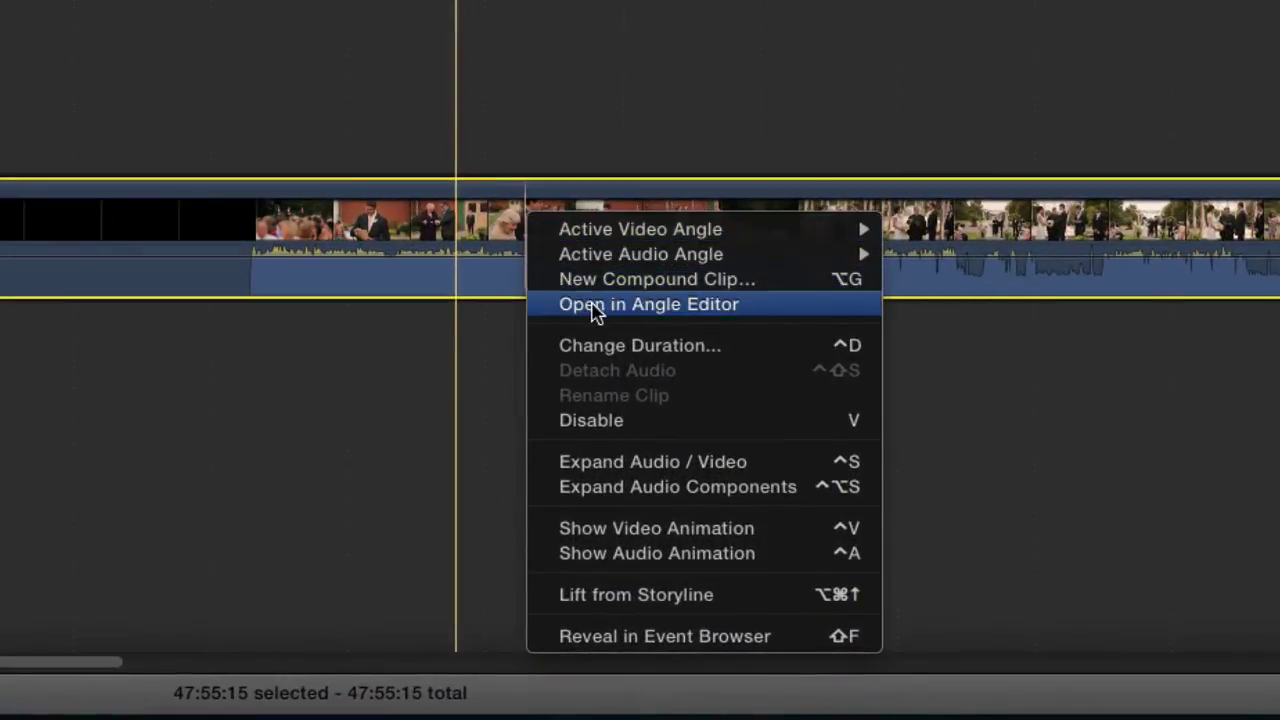
left_click(594, 313)
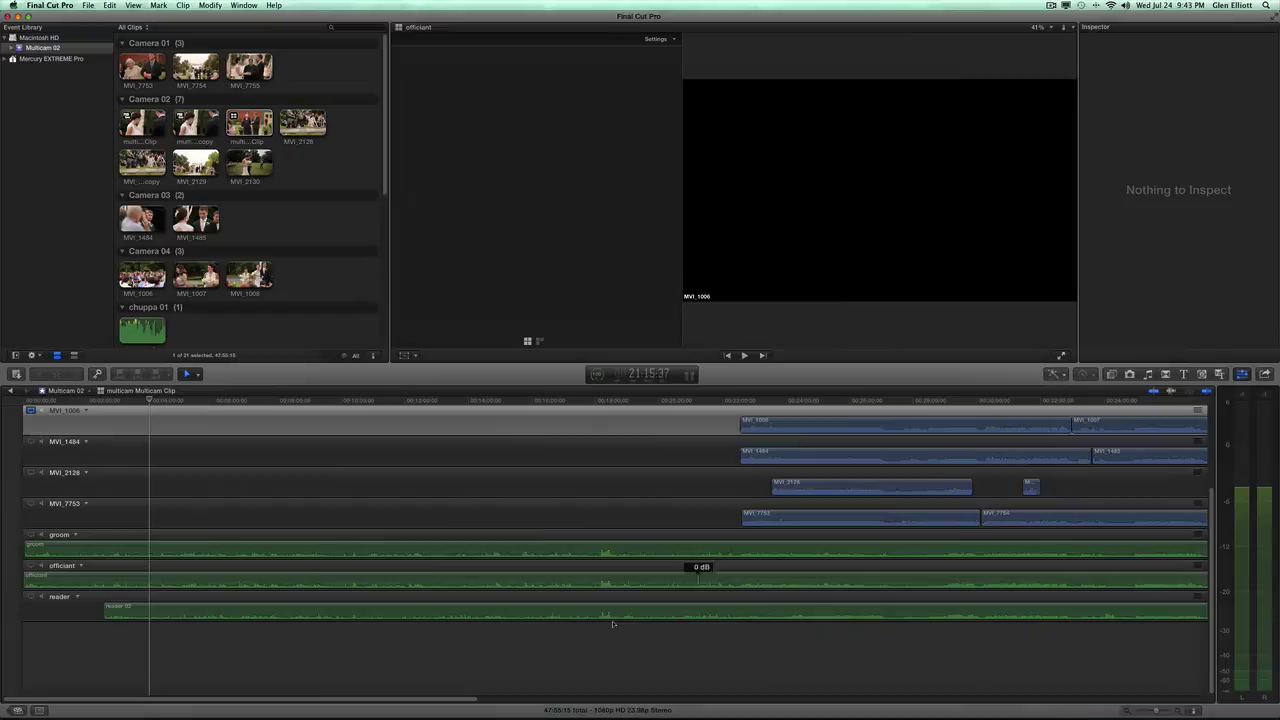
Select the groom, officiant and reader 02 clips together in the Angle Editor, copy them, and return to the project timeline
left_click_drag(520, 641, 595, 546)
left_click(568, 643)
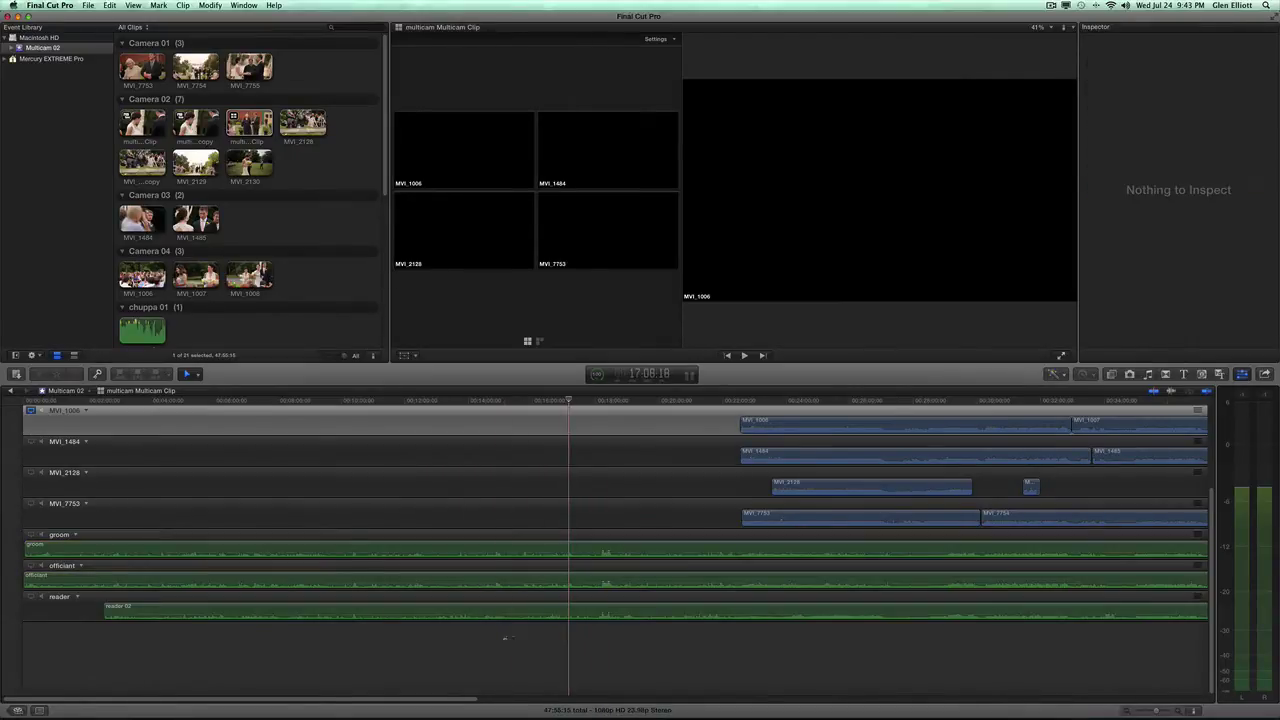
left_click_drag(504, 639, 557, 553)
key("super+c")
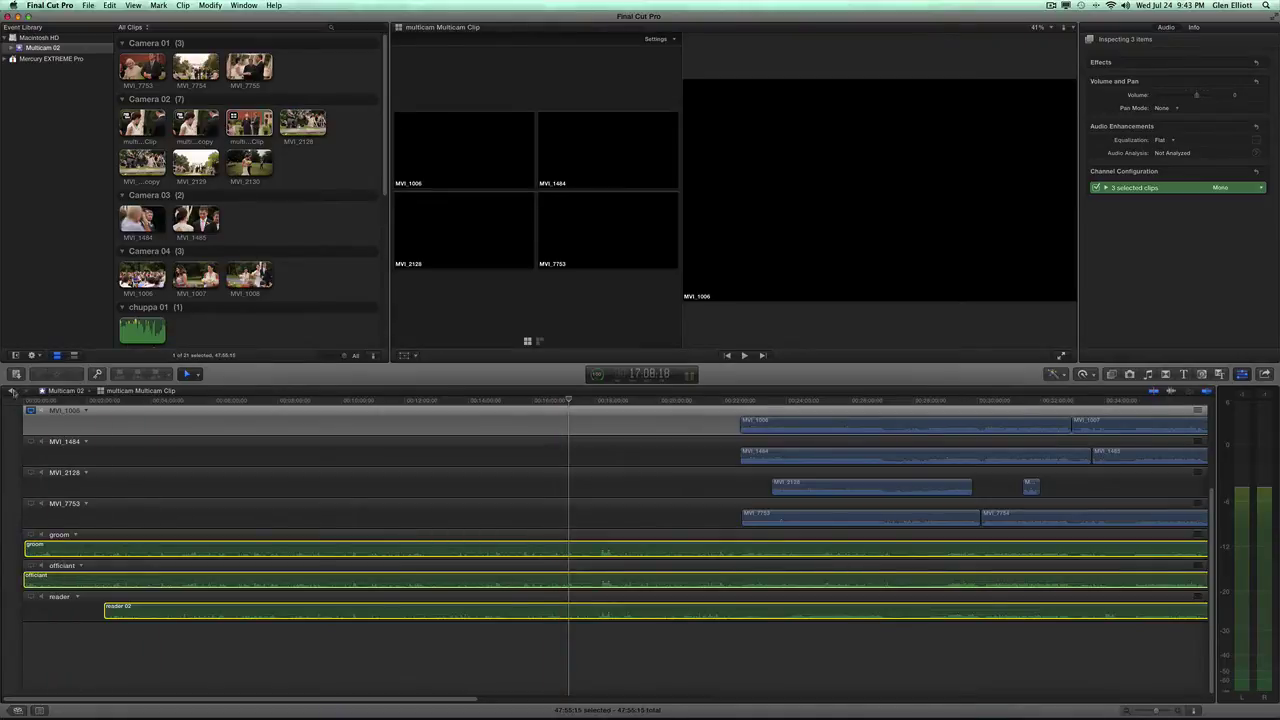
left_click(12, 392)
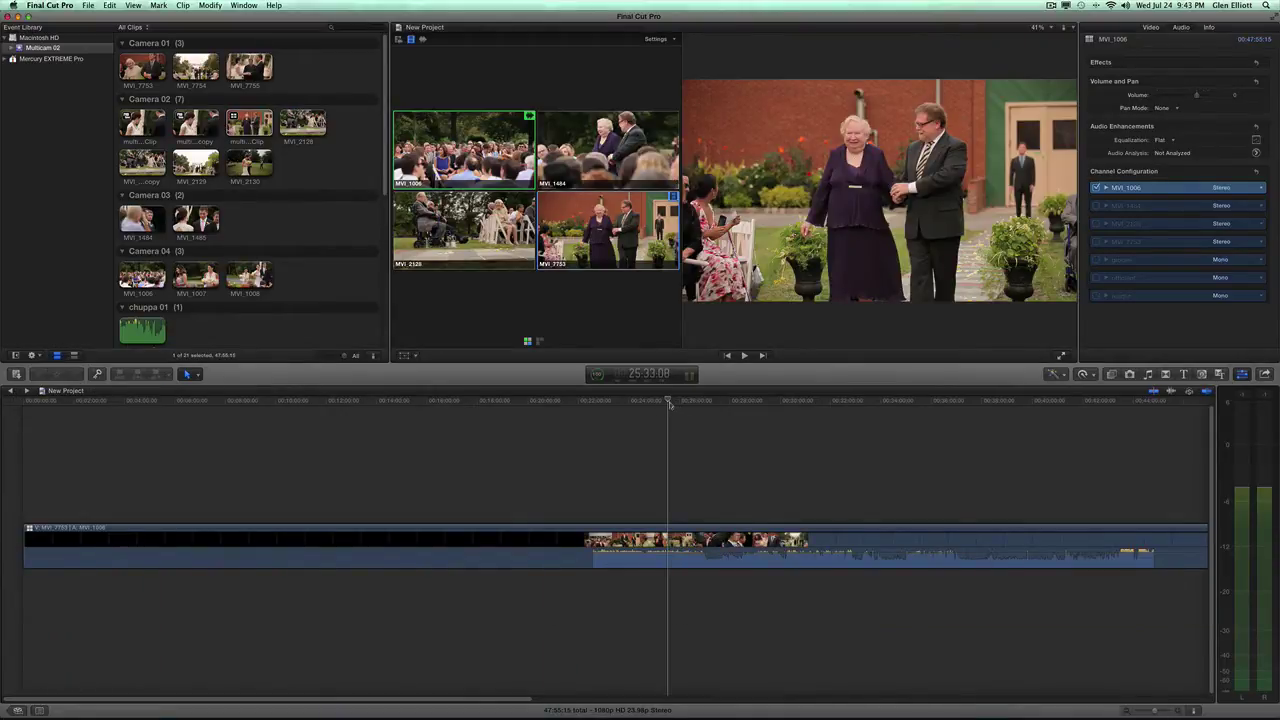
Move the playhead to 6:11:03 and reveal the multicam clip in the Event Browser
left_click_drag(669, 403, 180, 403)
right_click(661, 538)
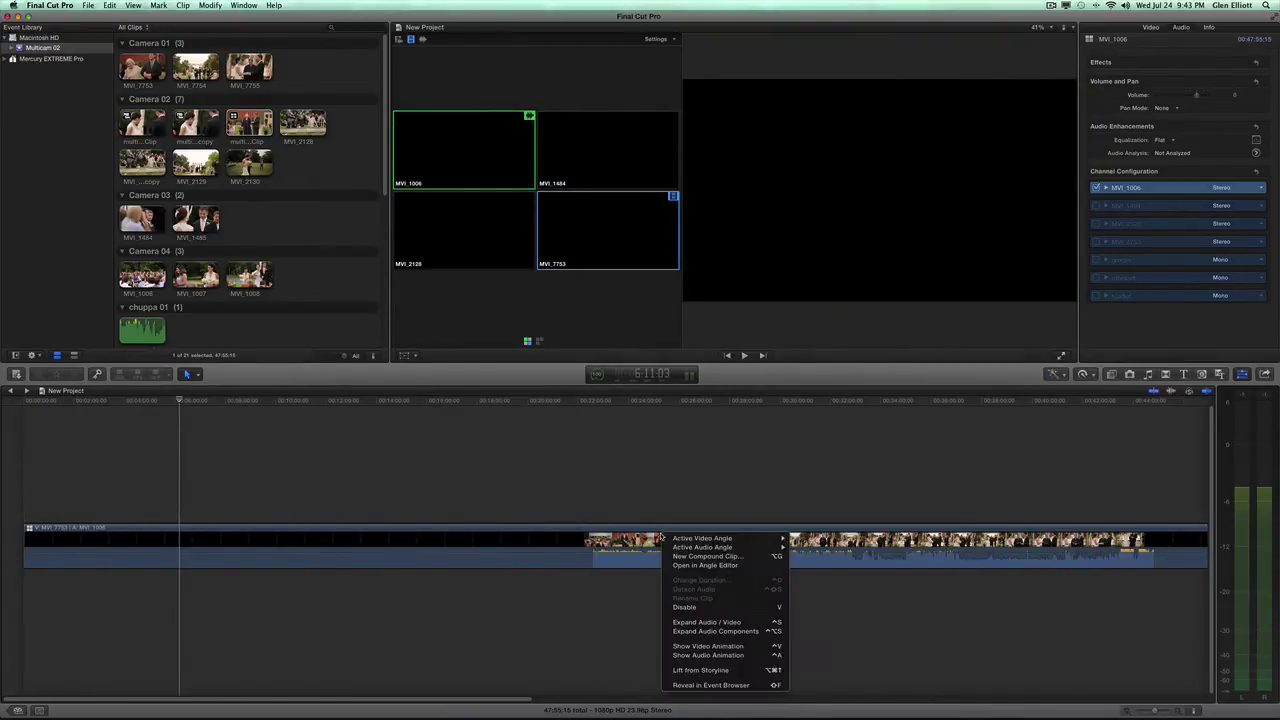
left_click(710, 685)
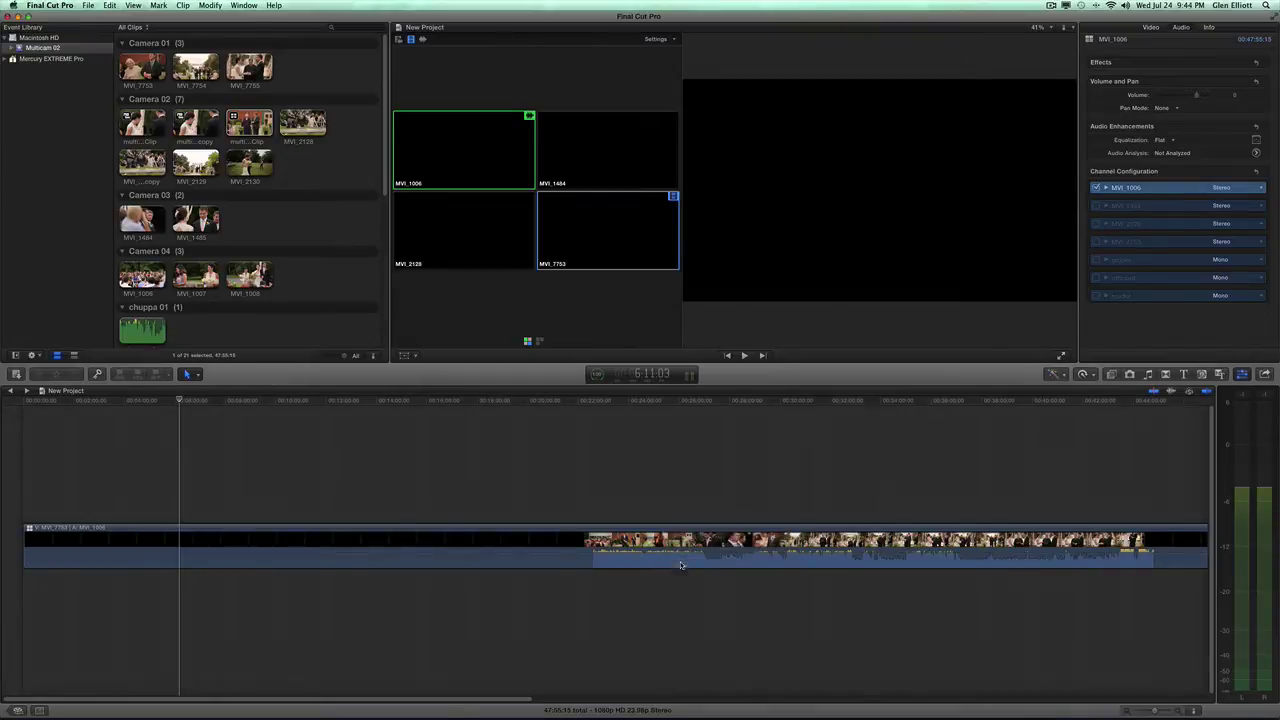
Open the multicam clip in the Angle Editor, examine where the groom, officiant and reader clips start, and return to the project timeline
double_click(296, 568)
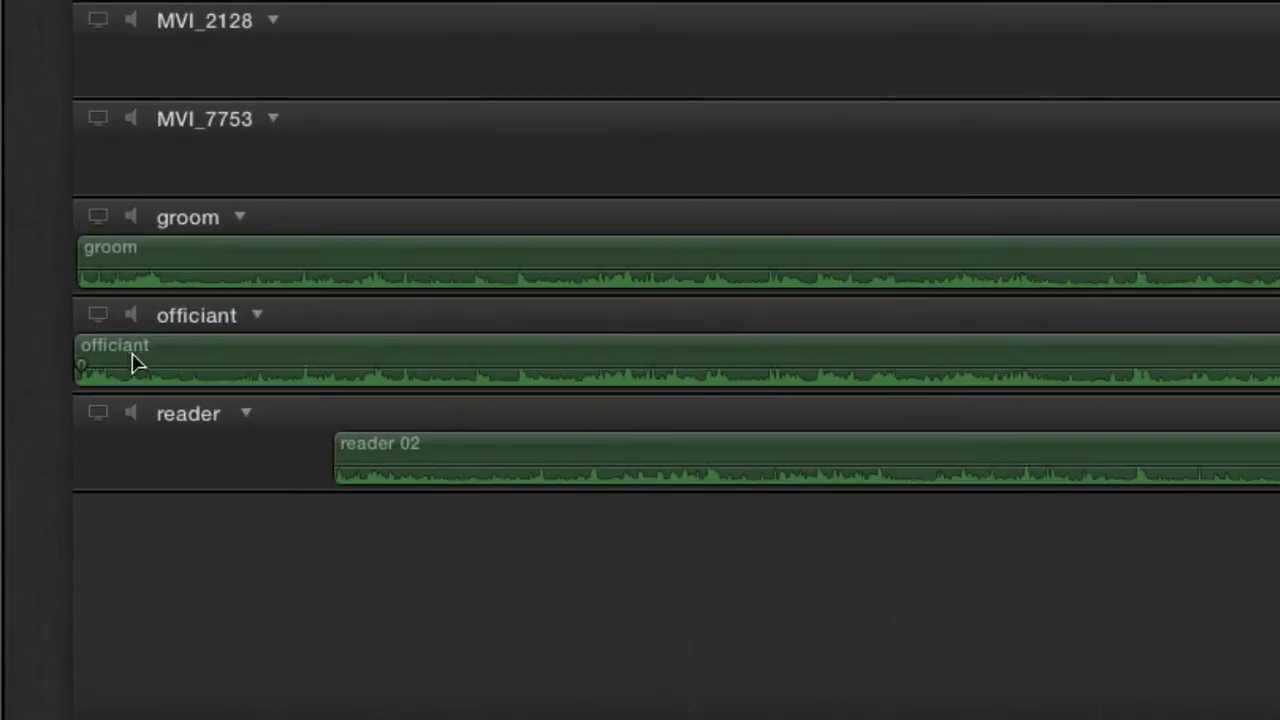
left_click_drag(194, 577, 26, 623)
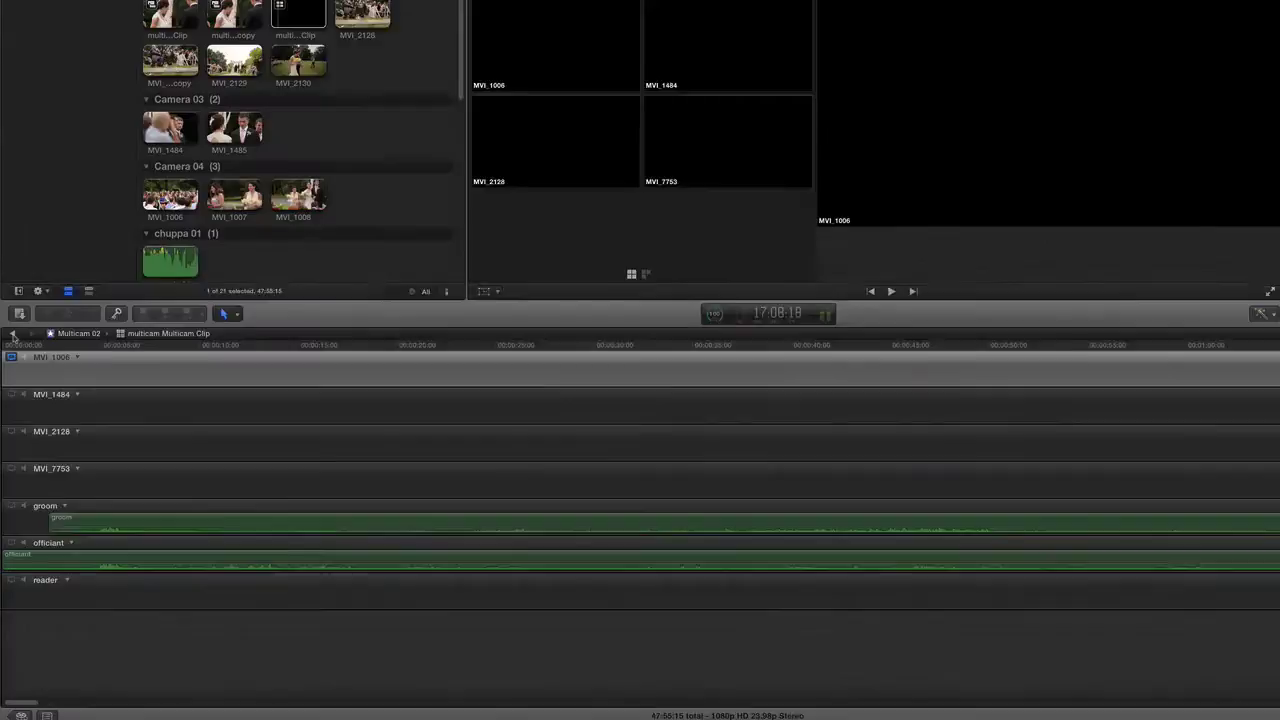
left_click(11, 391)
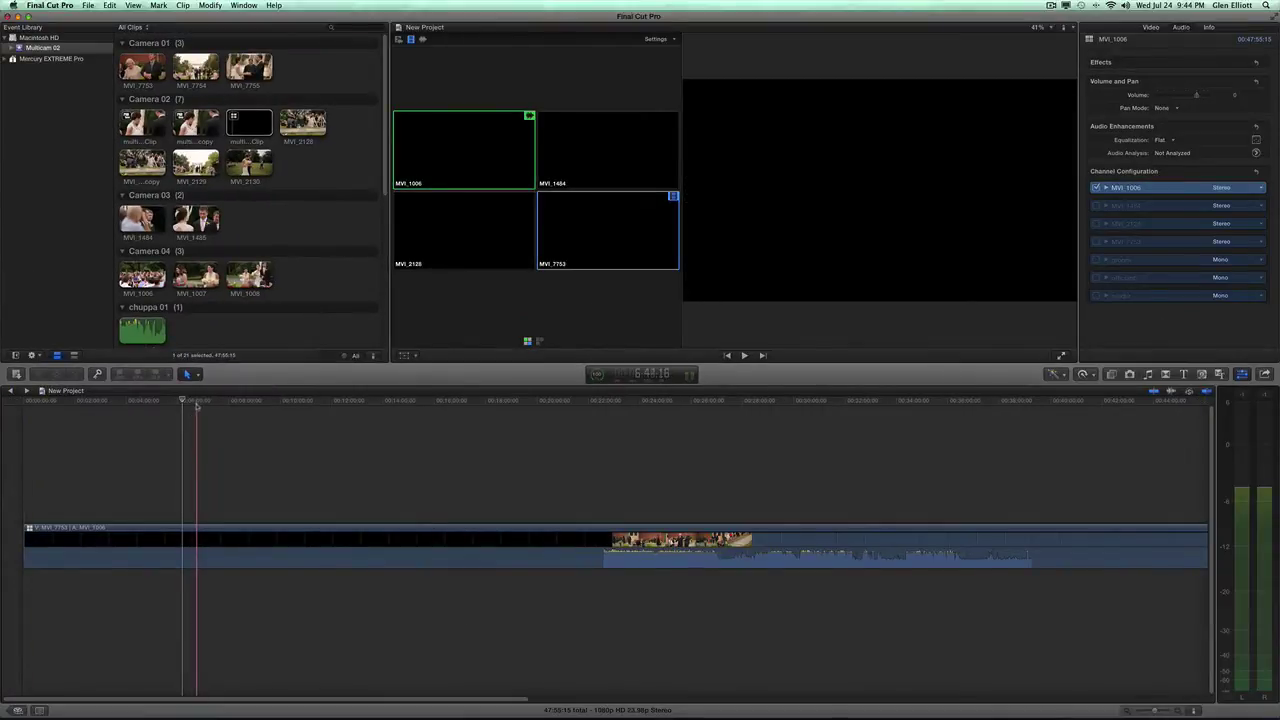
Paste the copied groom, officiant and reader 02 clips at the start of the New Project timeline
key("Home")
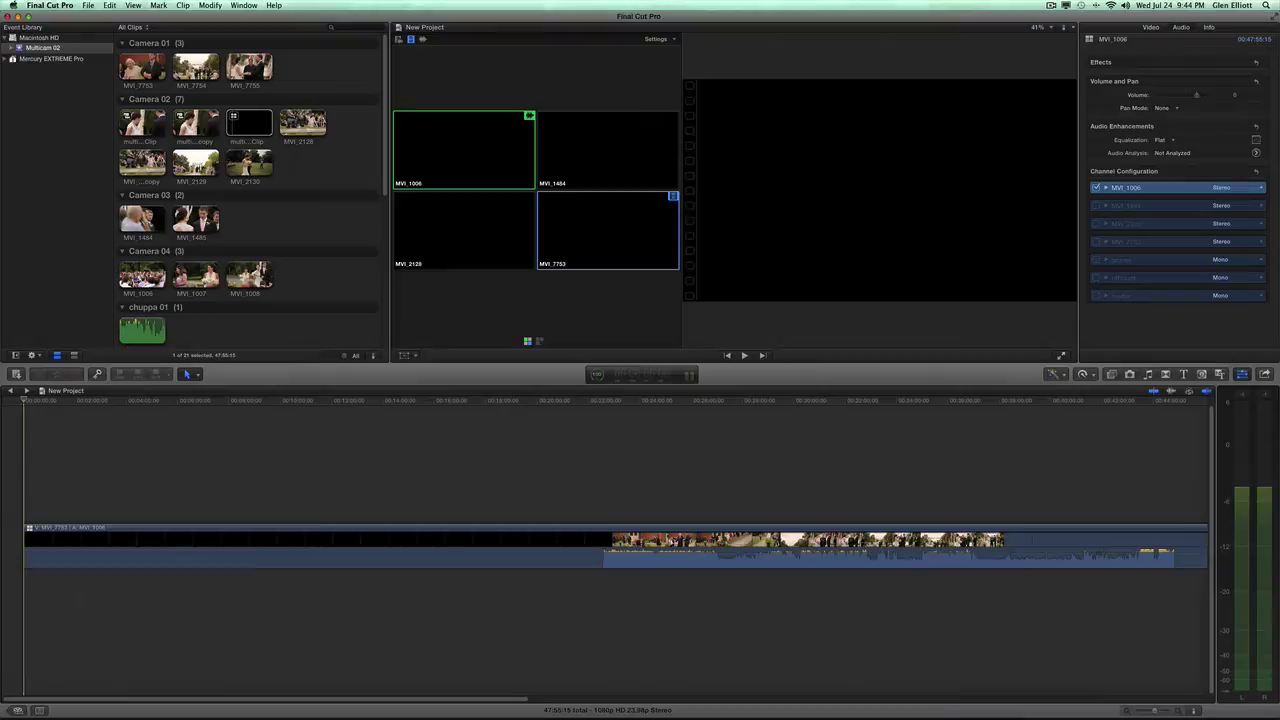
key("super+v")
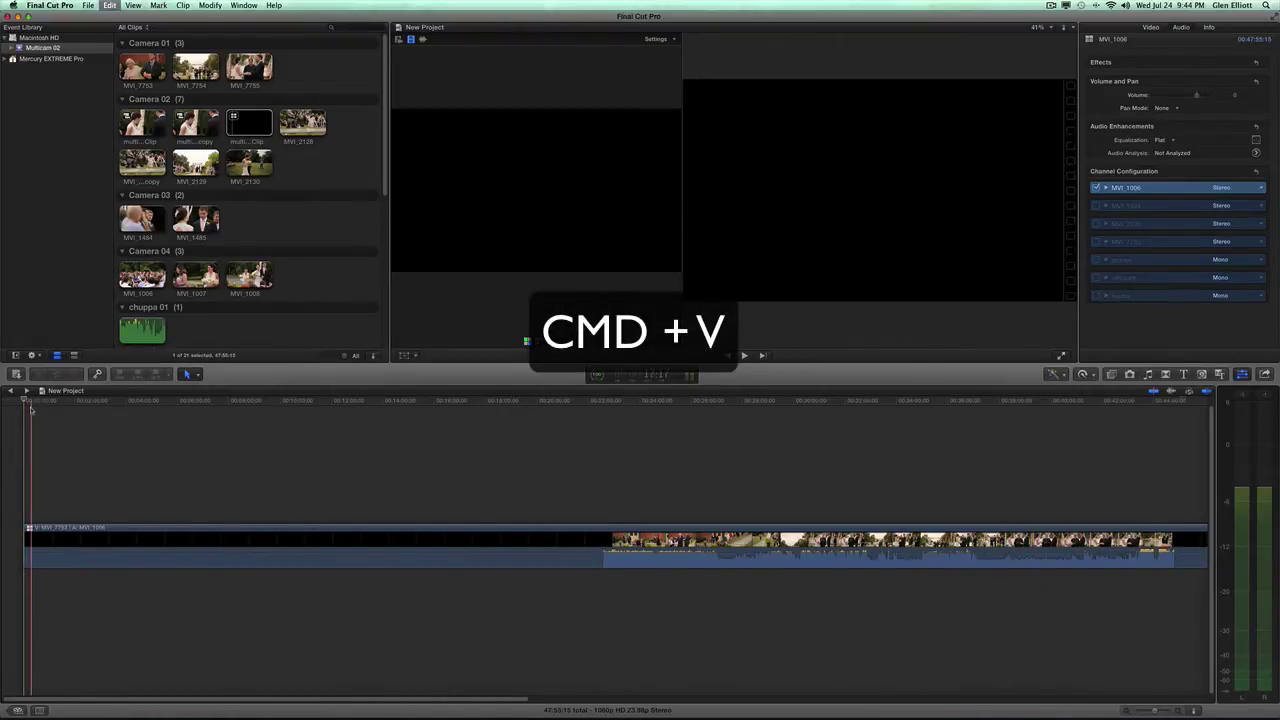
left_click(229, 497)
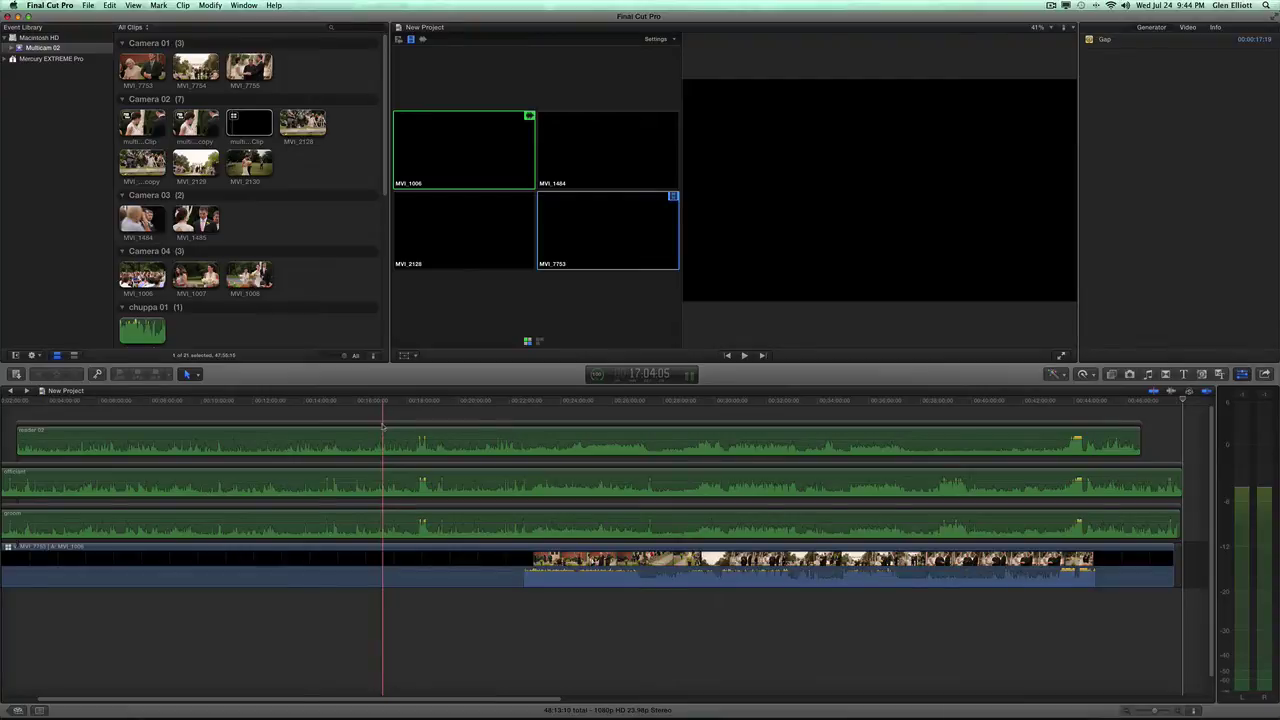
Select the reader 02, officiant and groom storylines together and shift them by +00:01.09 along the timeline
left_click(457, 482)
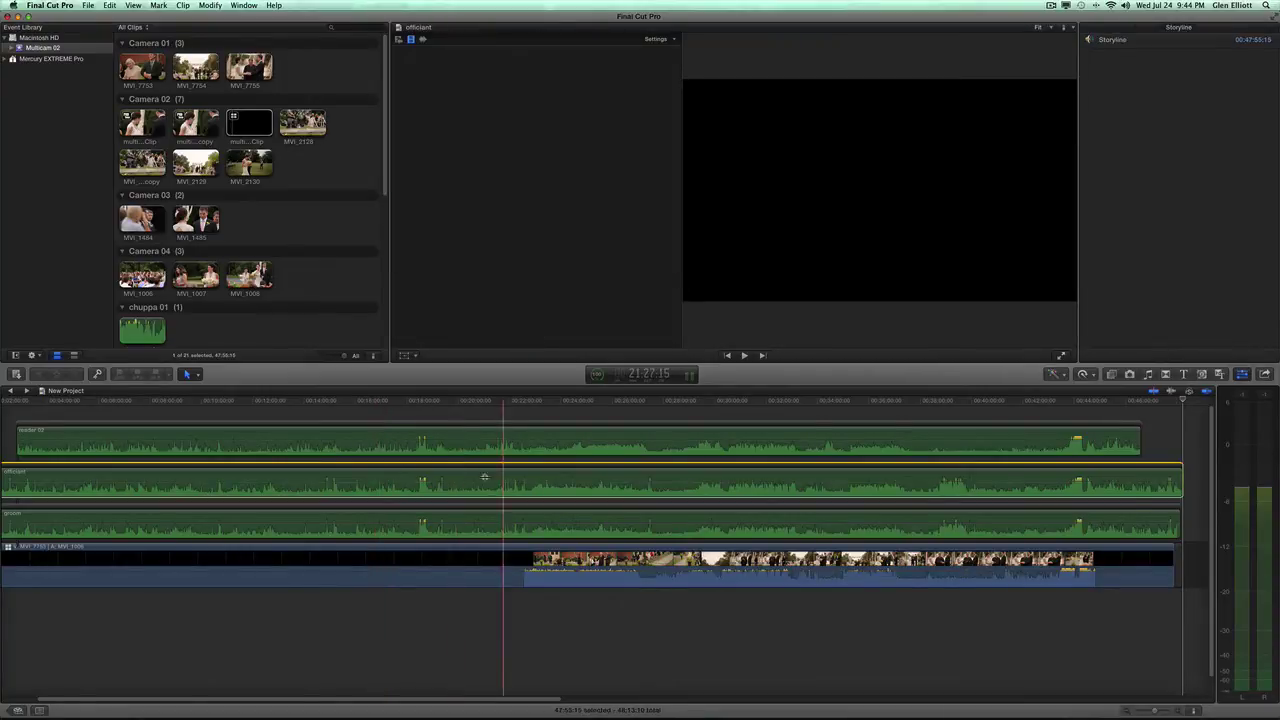
left_click(473, 428)
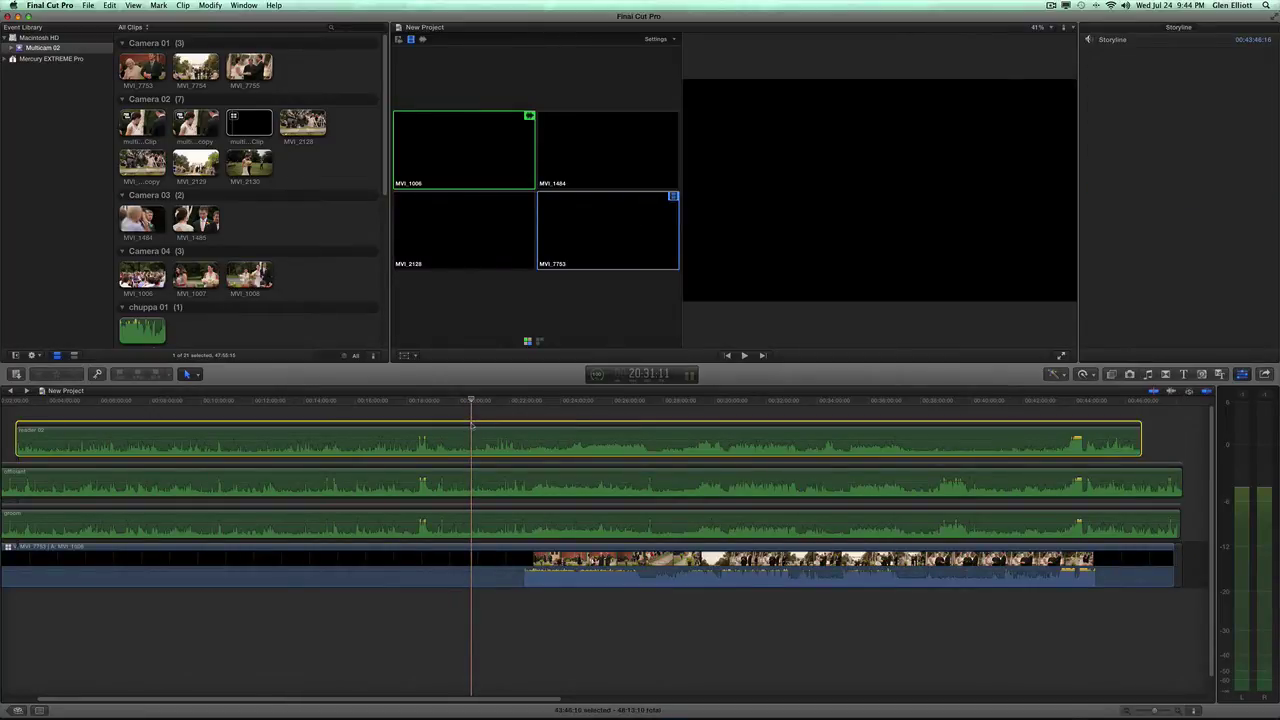
left_click(481, 468, "super")
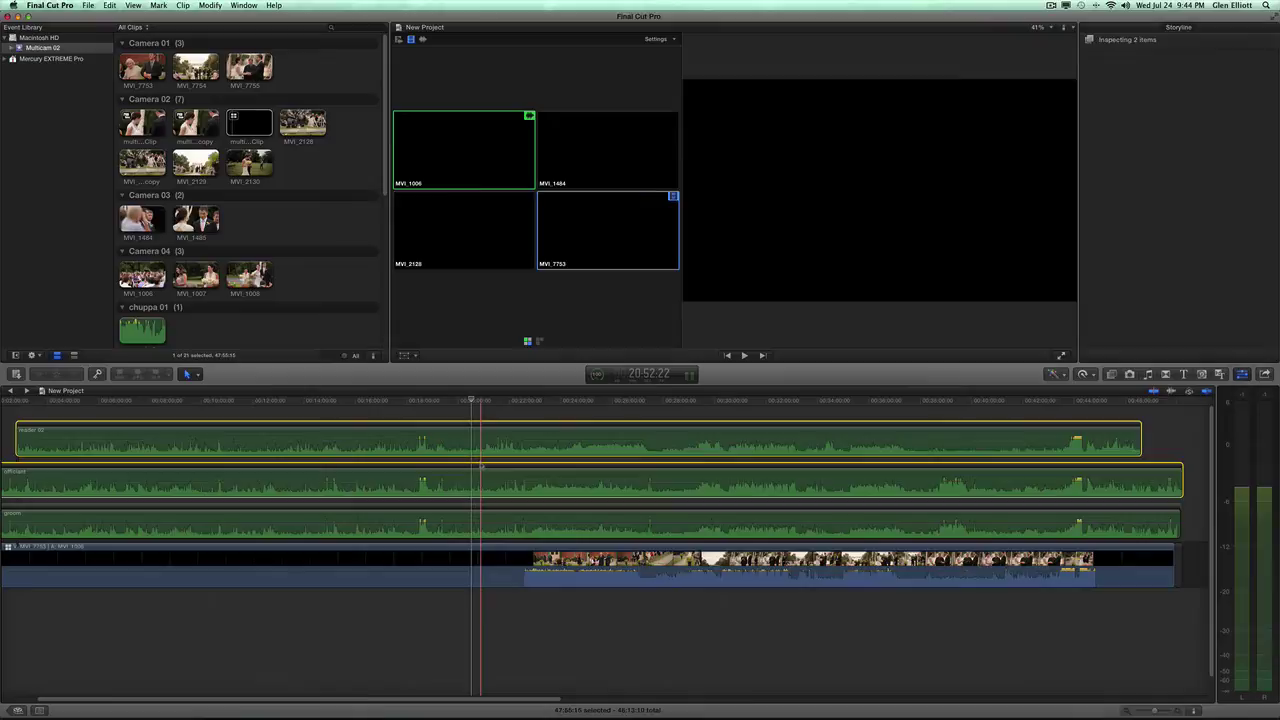
left_click(485, 511, "super")
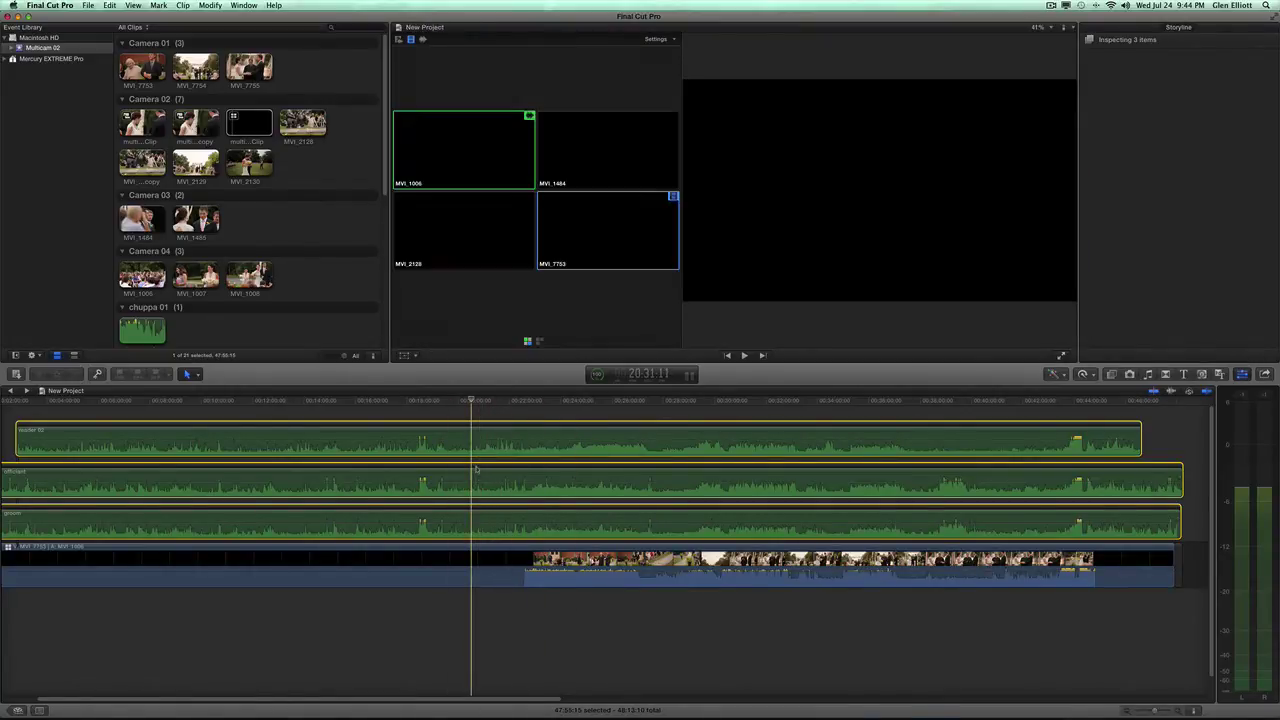
mouse_move(476, 469)
left_mouse_down()
mouse_move(478, 491)
mouse_move(478, 470)
mouse_move(451, 470)
left_mouse_up()
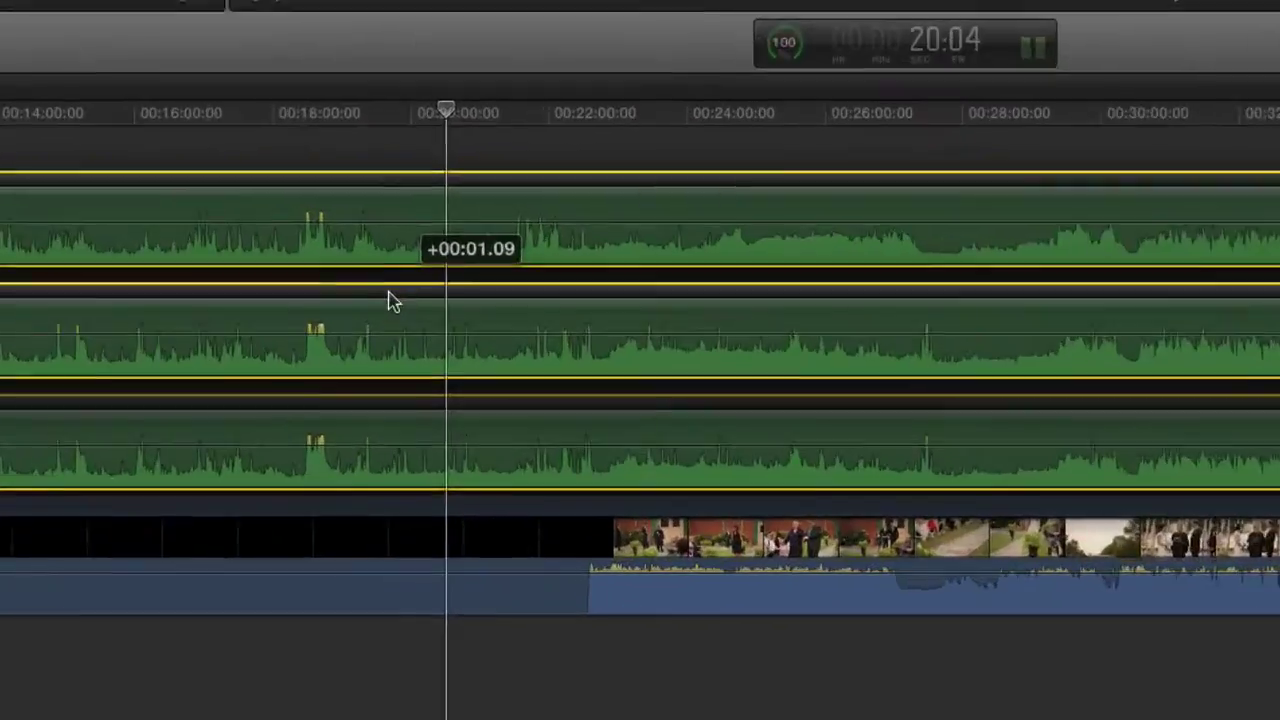
left_click_drag(390, 302, 391, 302)
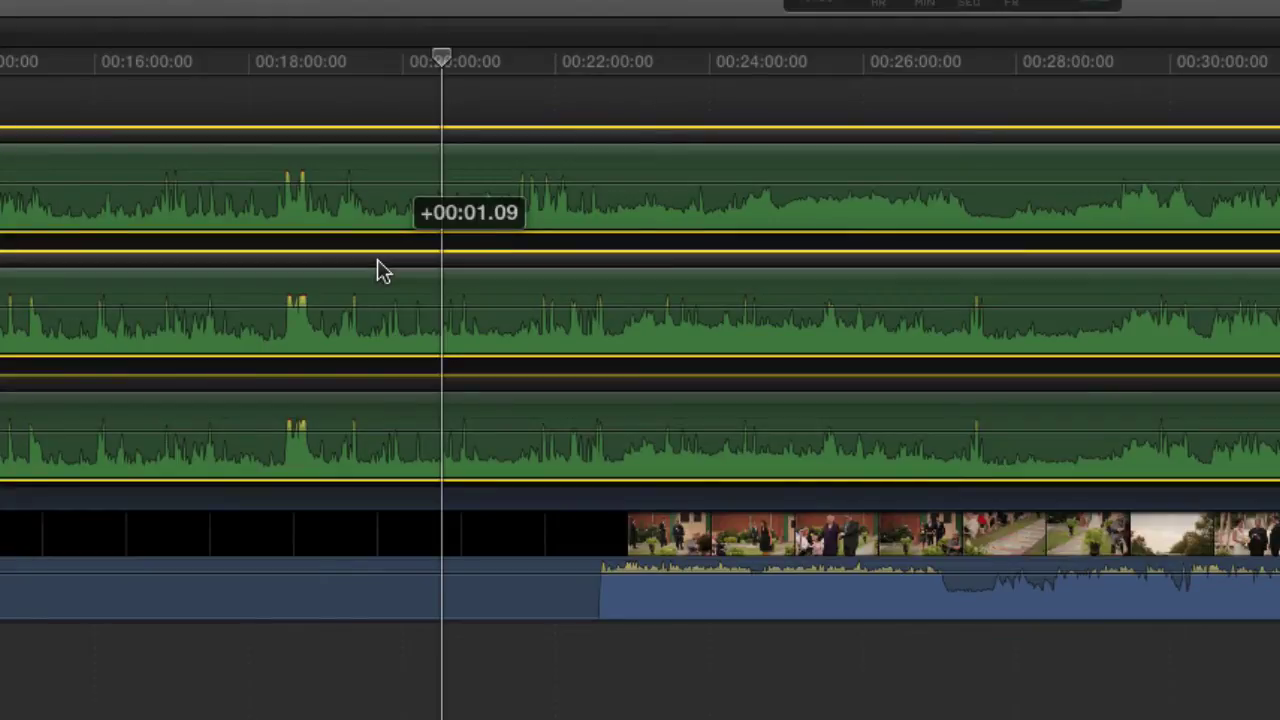
left_click_drag(383, 270, 381, 271)
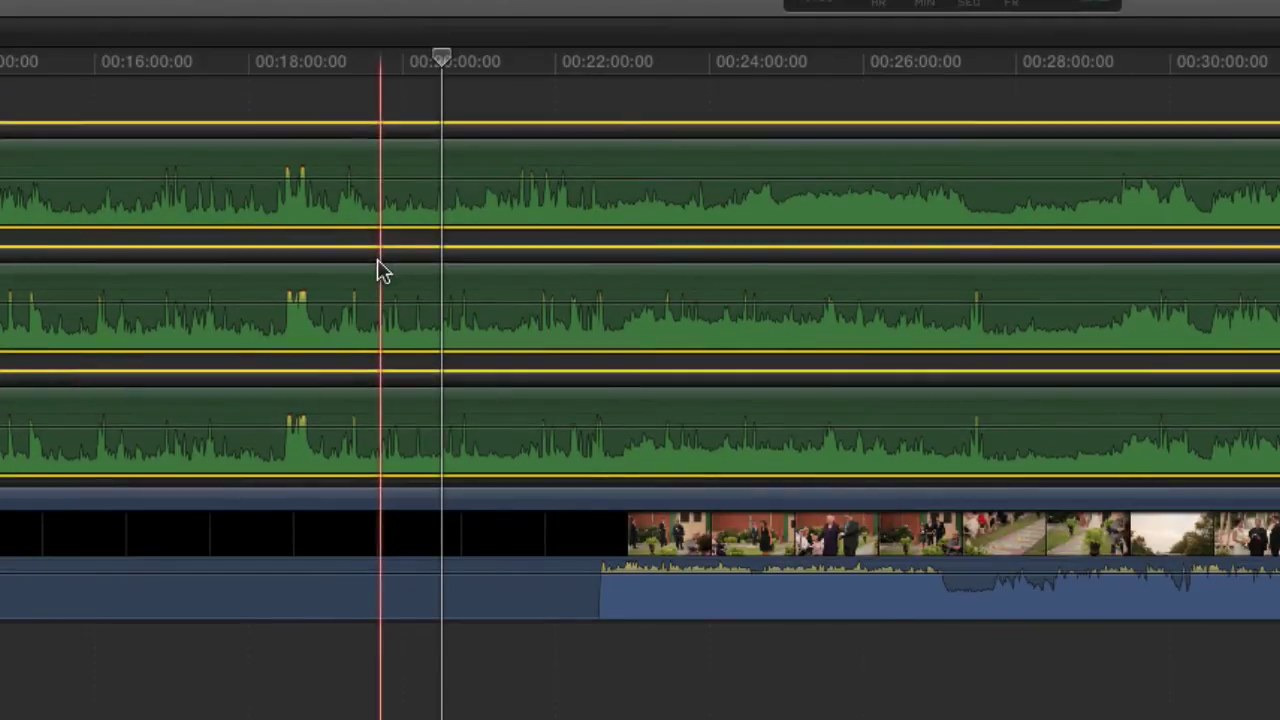
Move the three selected audio storylines beneath the multicam clip, with the officiant audio starting at the playhead
scroll(380, 270, "left", 5)
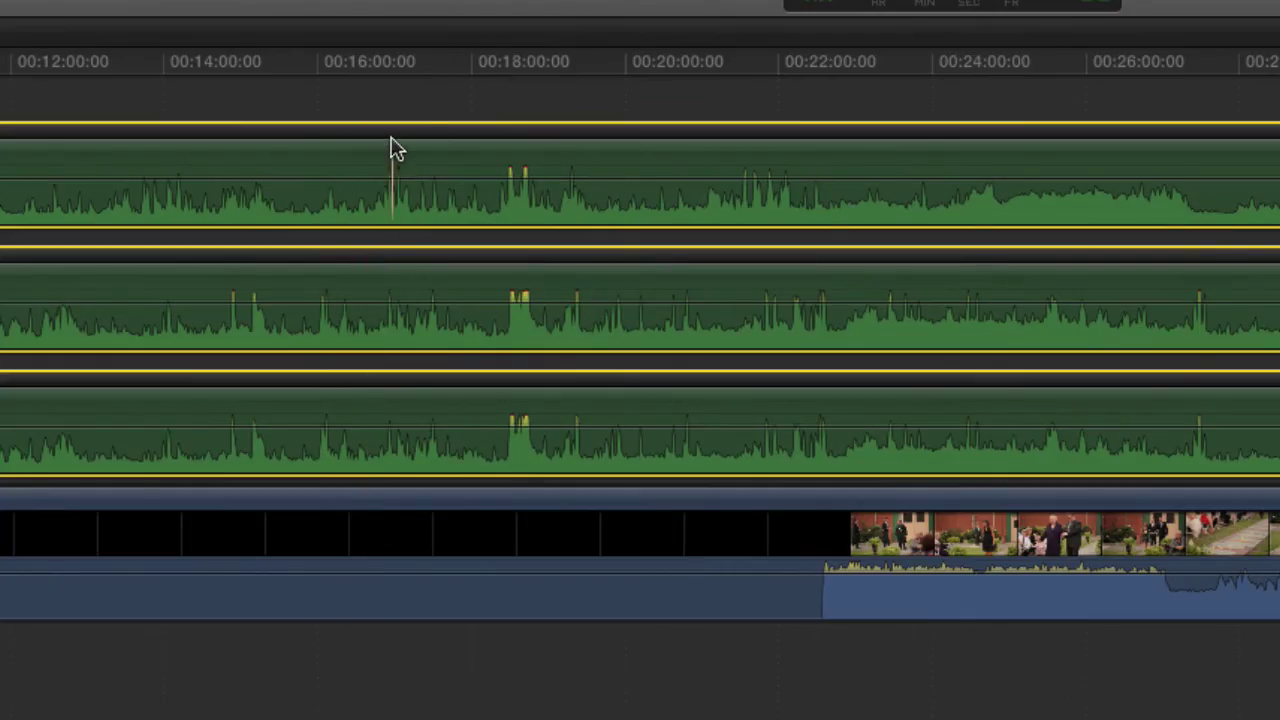
left_click_drag(395, 148, 468, 602)
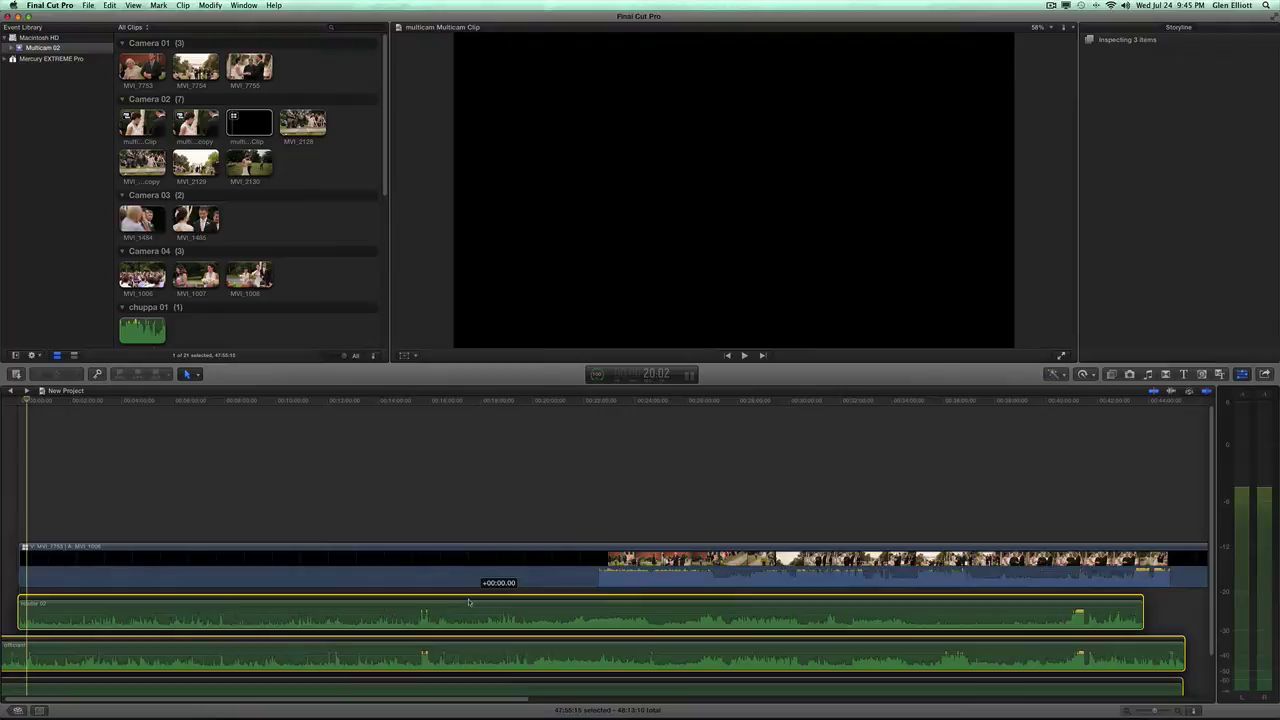
left_click_drag(469, 602, 471, 603)
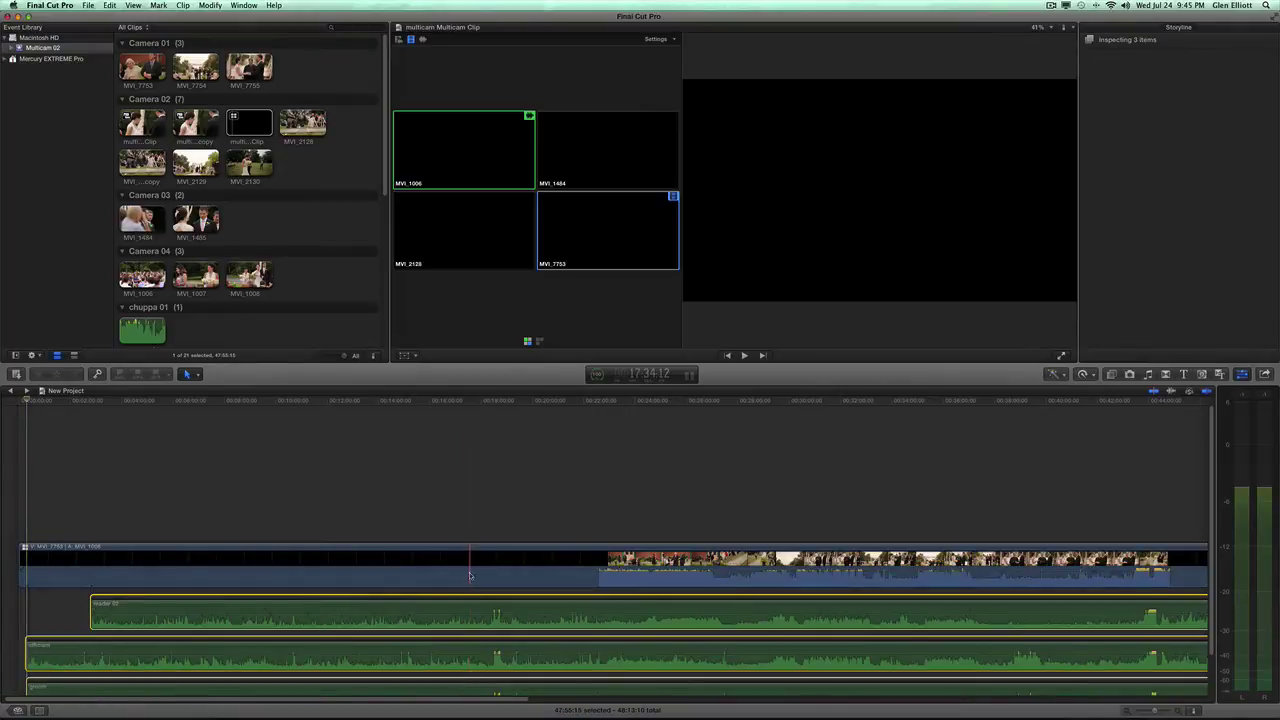
scroll(471, 606, "down", 3)
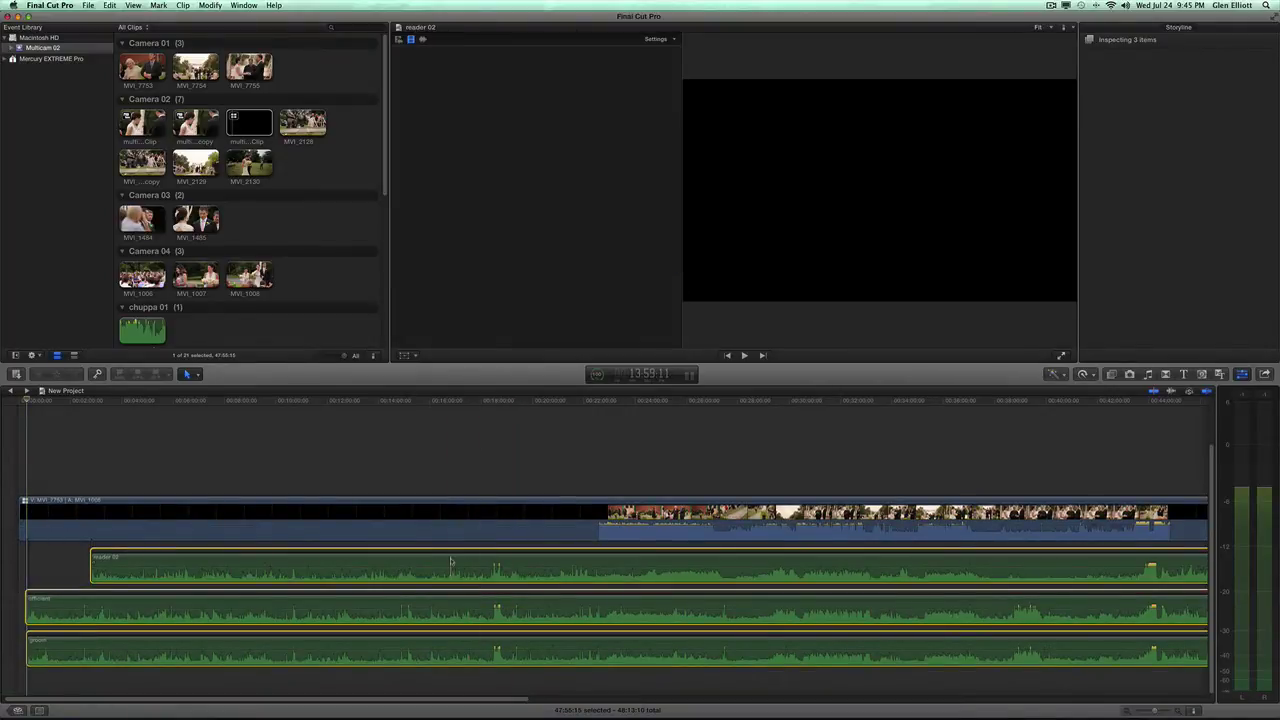
Try to lift the reader 02, officiant and groom clips out of their storylines, and undo the change
left_click(431, 471)
left_click_drag(431, 401, 459, 402)
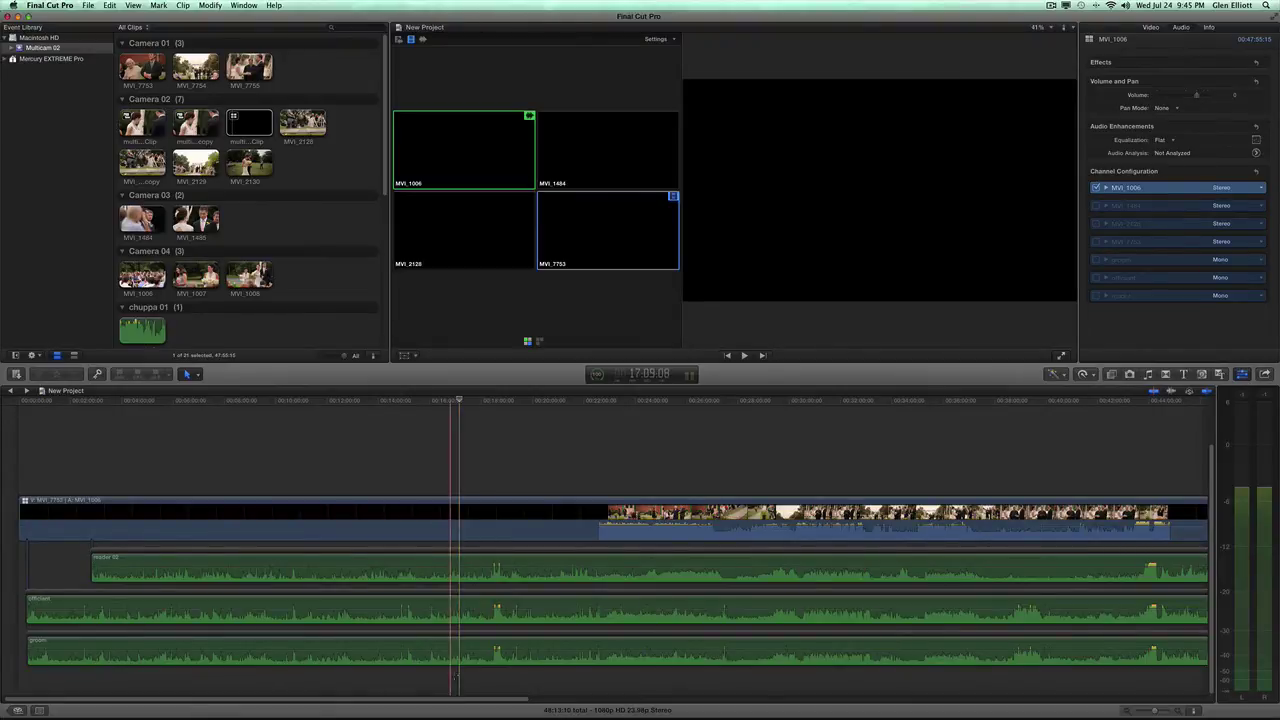
left_click_drag(450, 686, 514, 565)
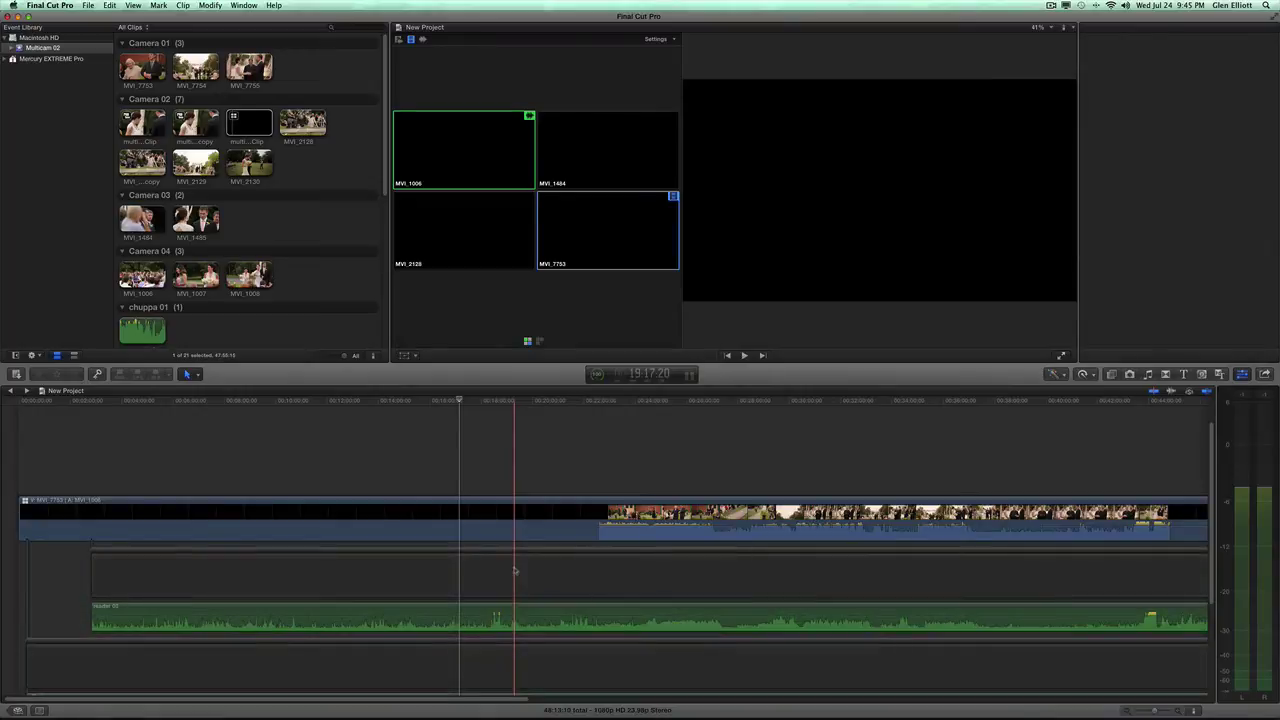
left_click(506, 550)
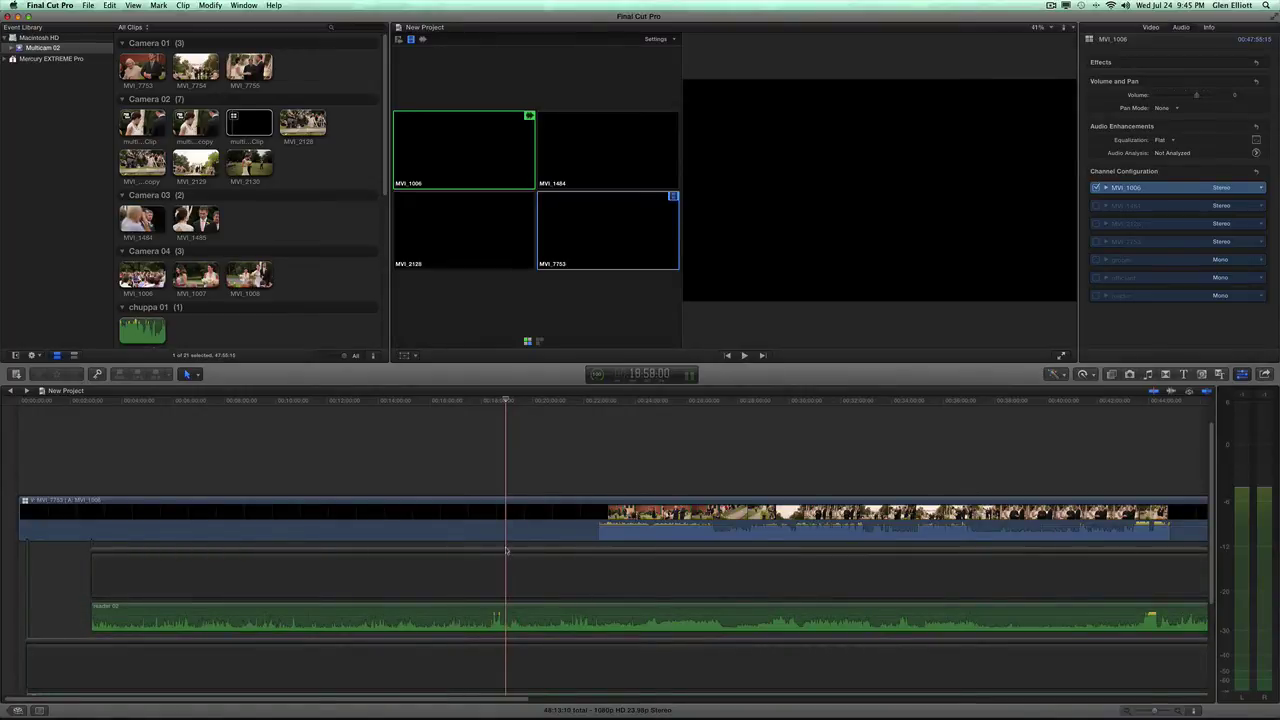
key("super+z")
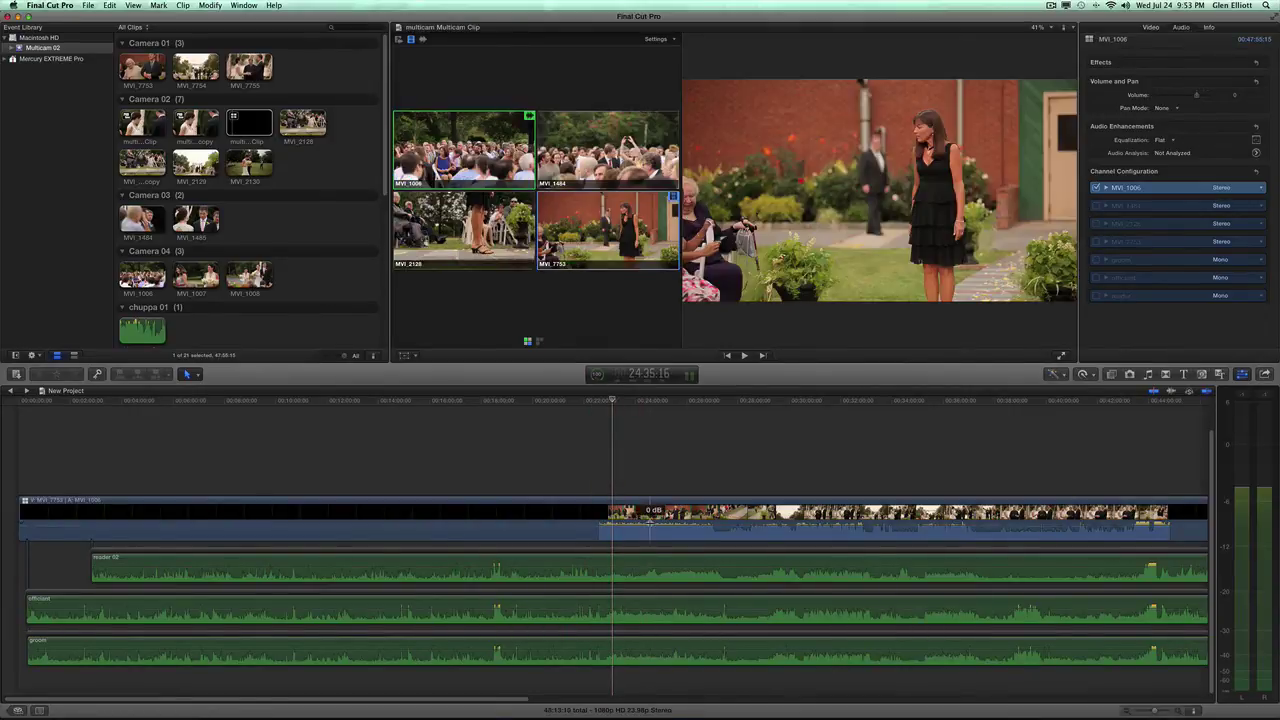
Lower the multicam clip's own audio level all the way to silence
left_click_drag(623, 521, 622, 556)
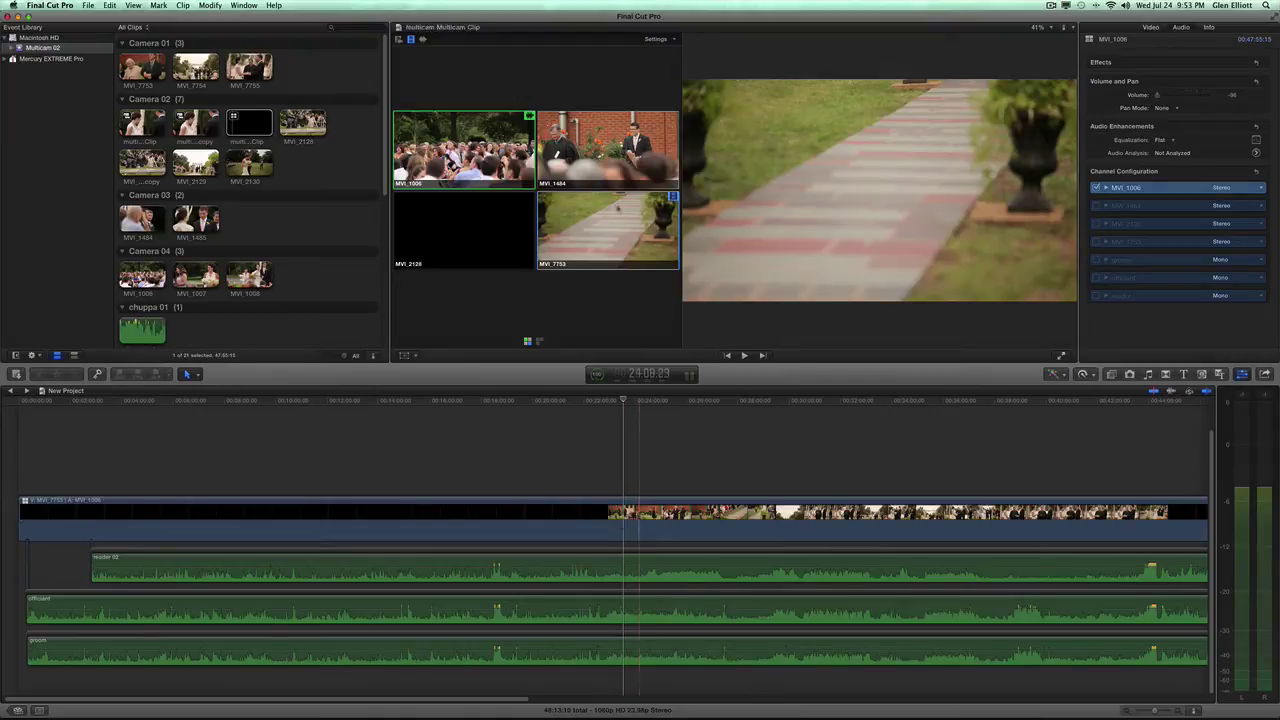
left_click_drag(643, 538, 638, 535)
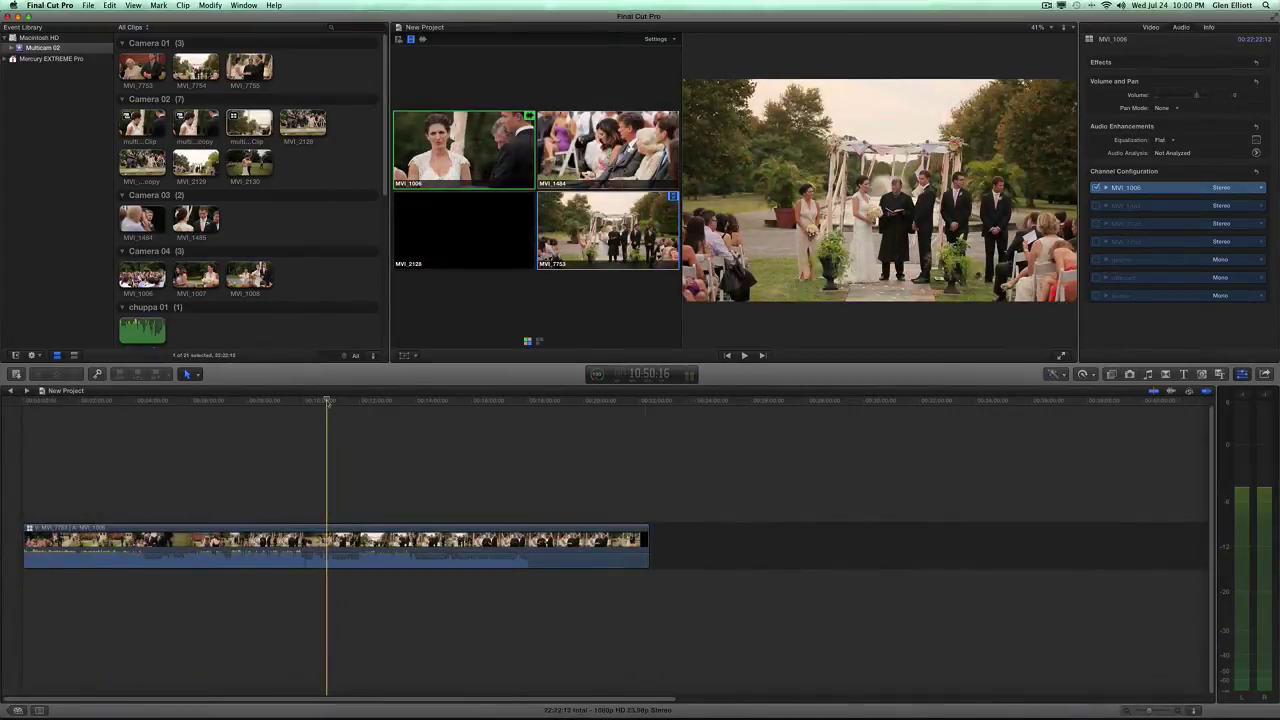
Open the shortened multicam clip from the New Project timeline in the Angle Editor
left_click_drag(325, 401, 296, 402)
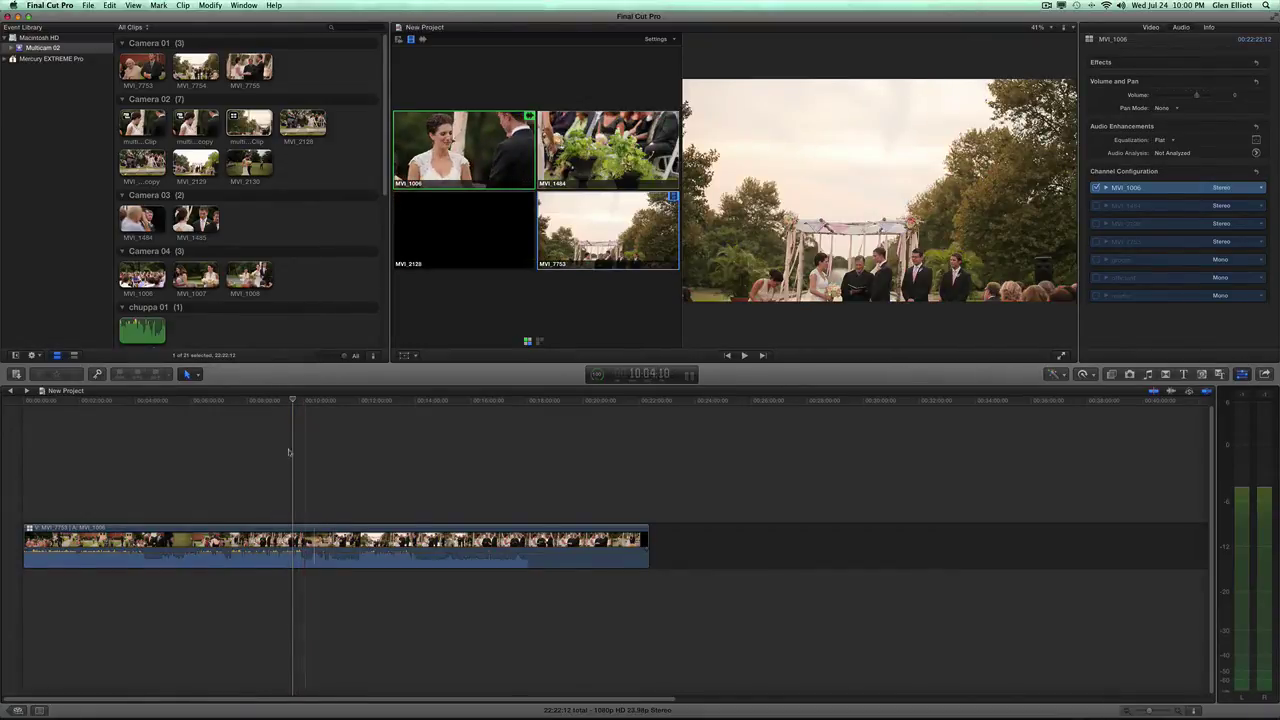
left_click_drag(291, 401, 333, 402)
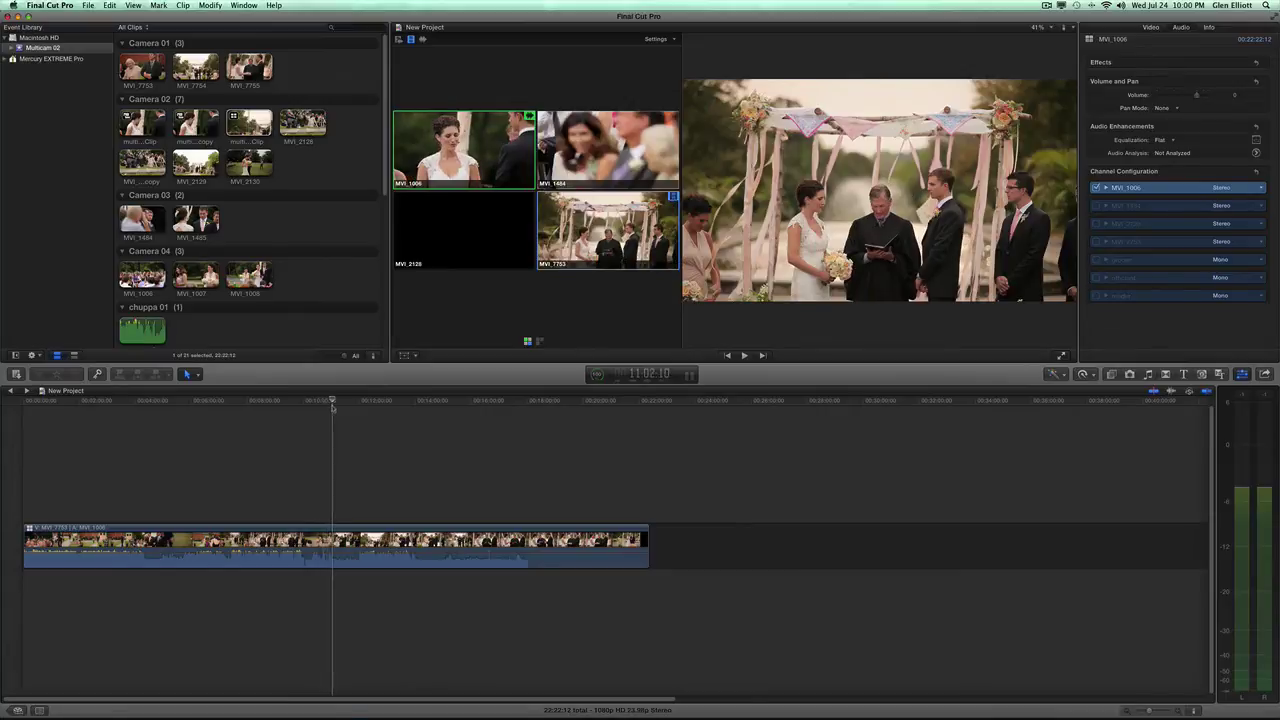
right_click(340, 539)
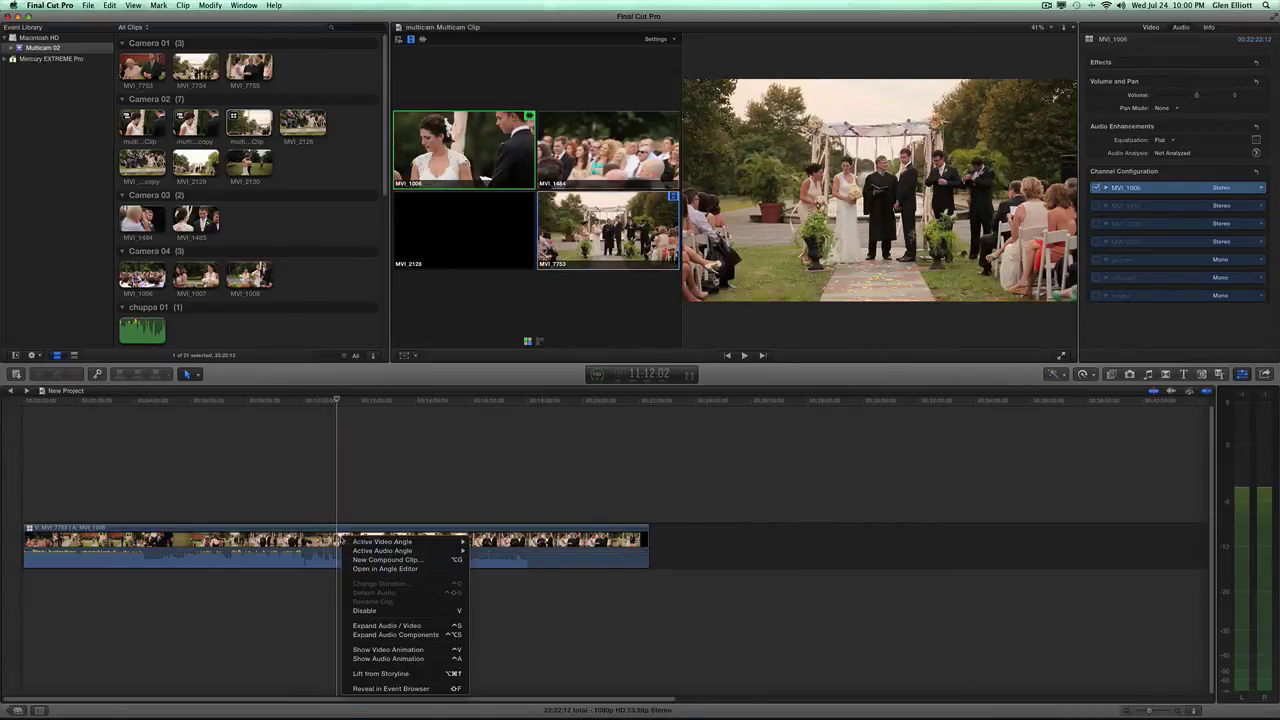
left_click(361, 569)
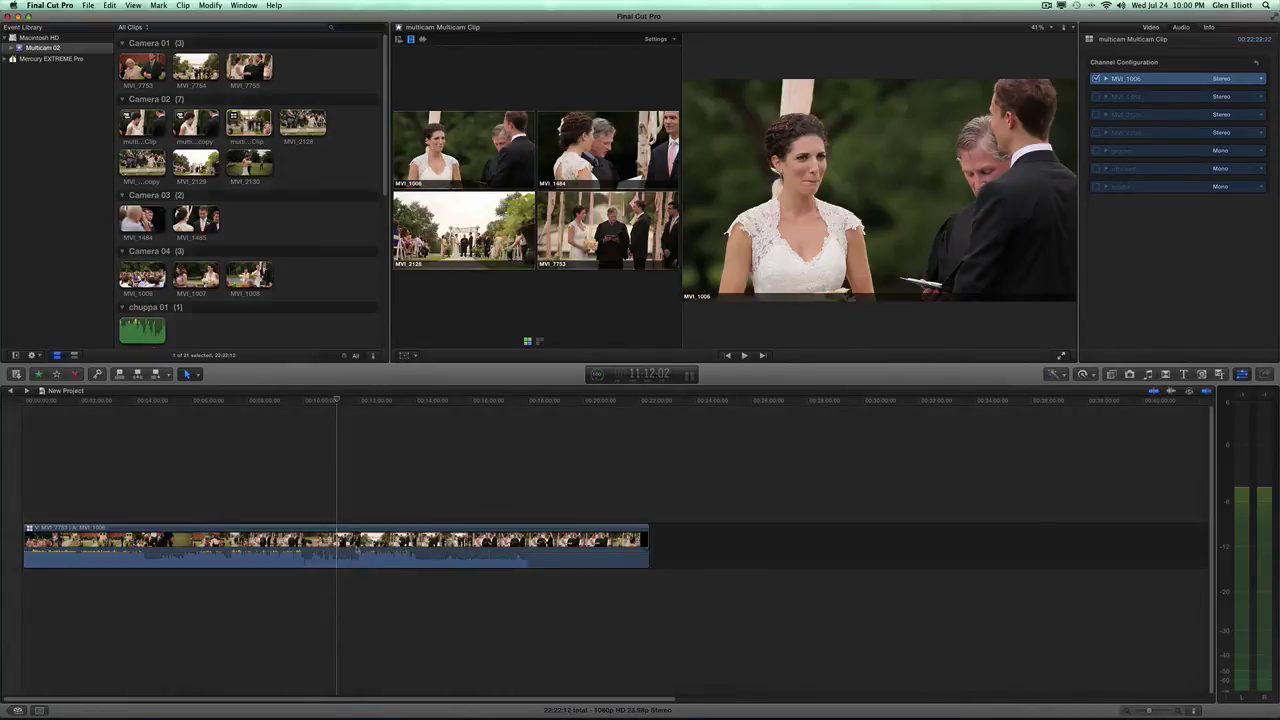
double_click(356, 548)
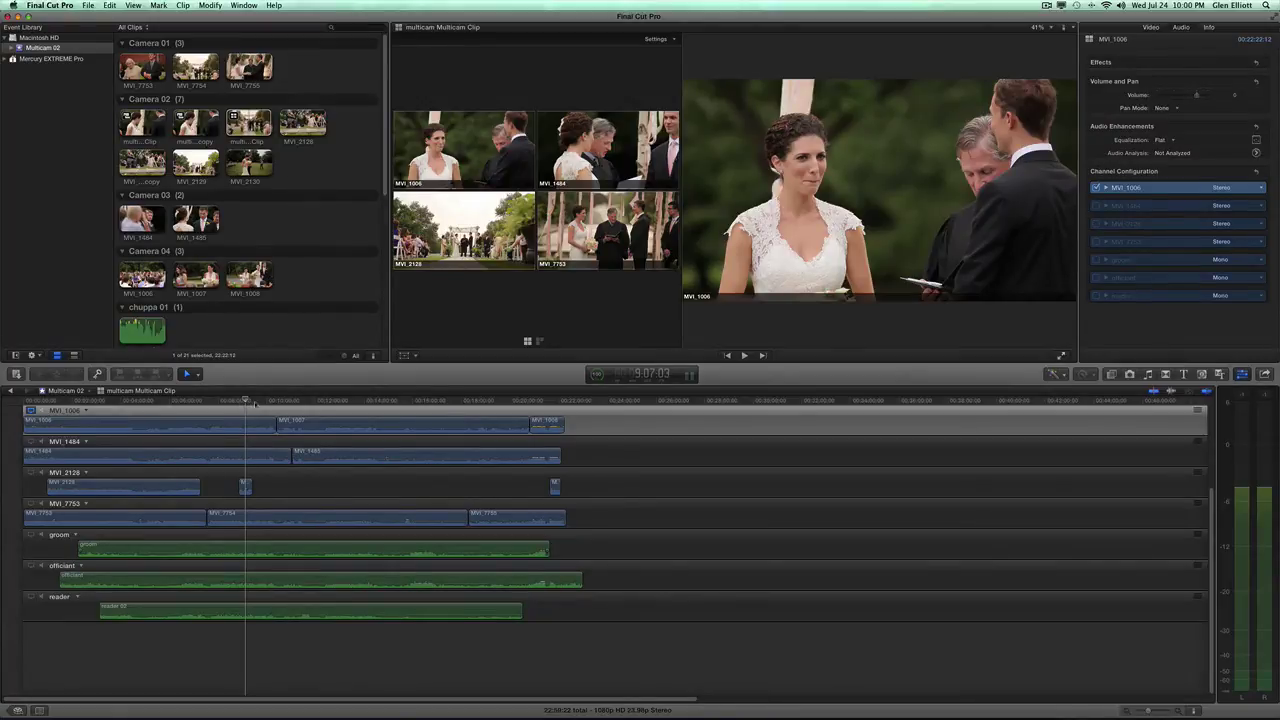
Select the groom, officiant and reader 02 clips in the Angle Editor, copy them, and go back to the project timeline
left_click_drag(580, 551, 410, 628)
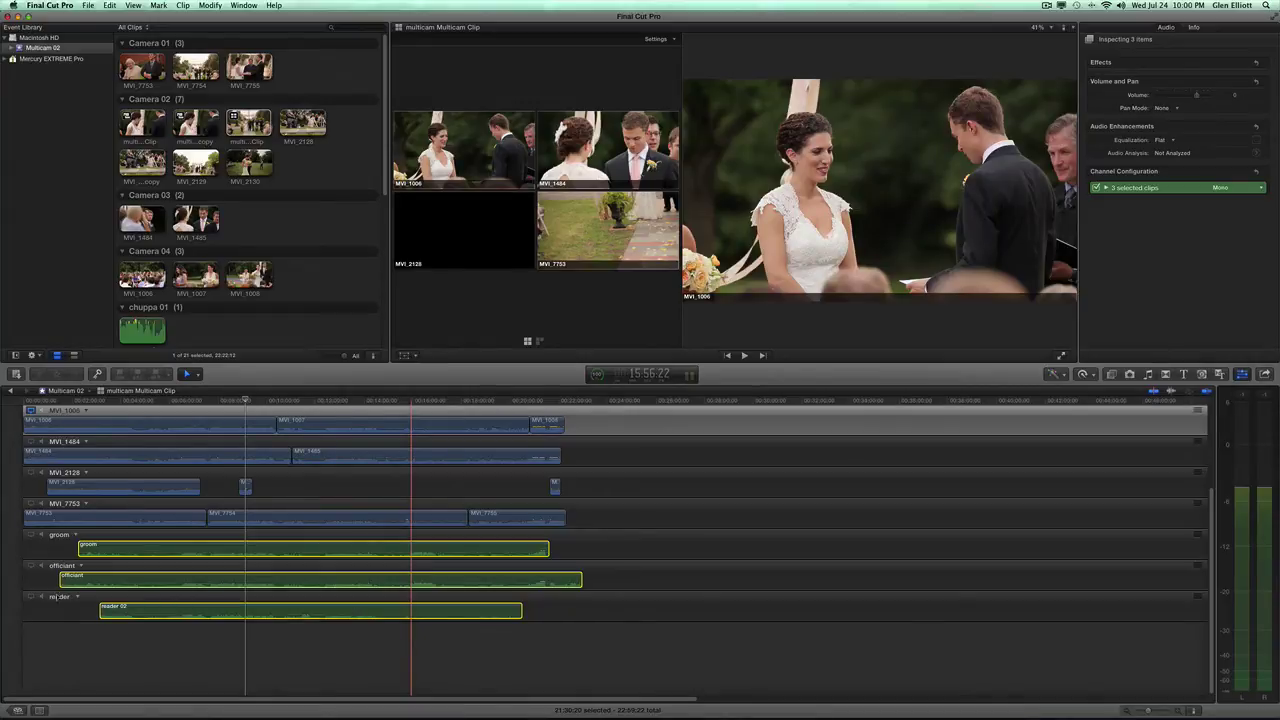
left_click(57, 632)
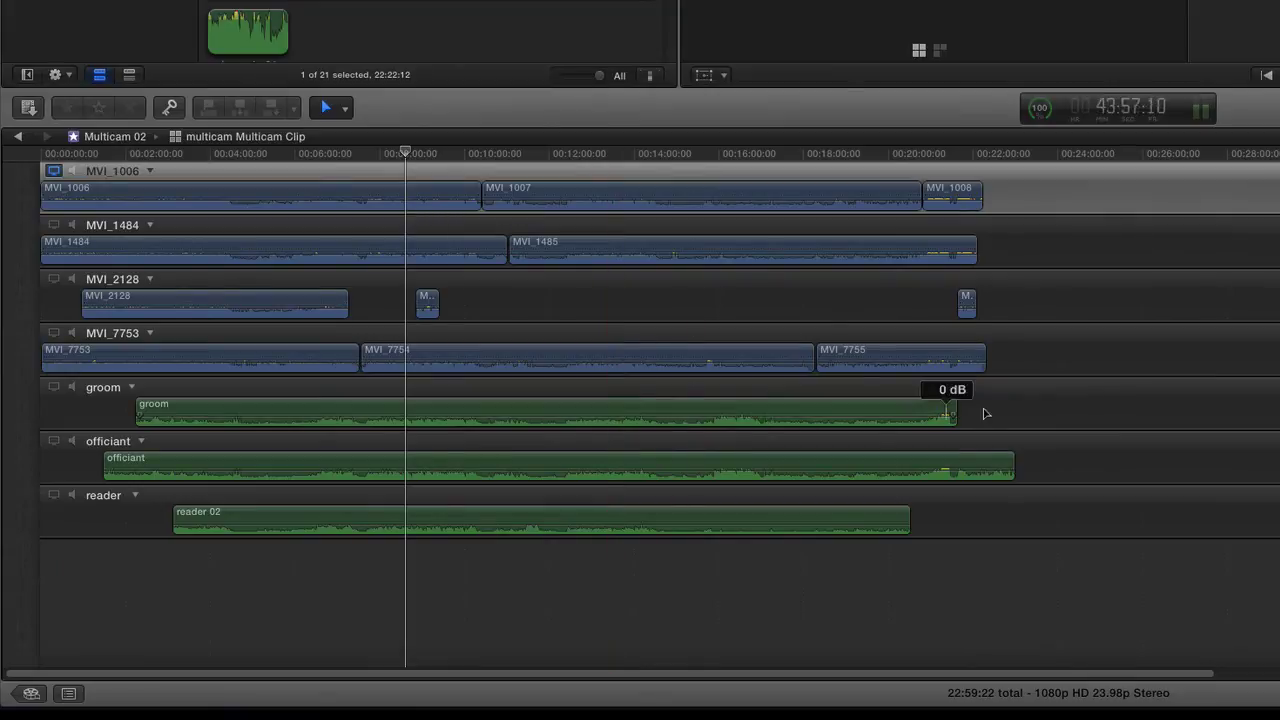
left_click_drag(992, 409, 693, 586)
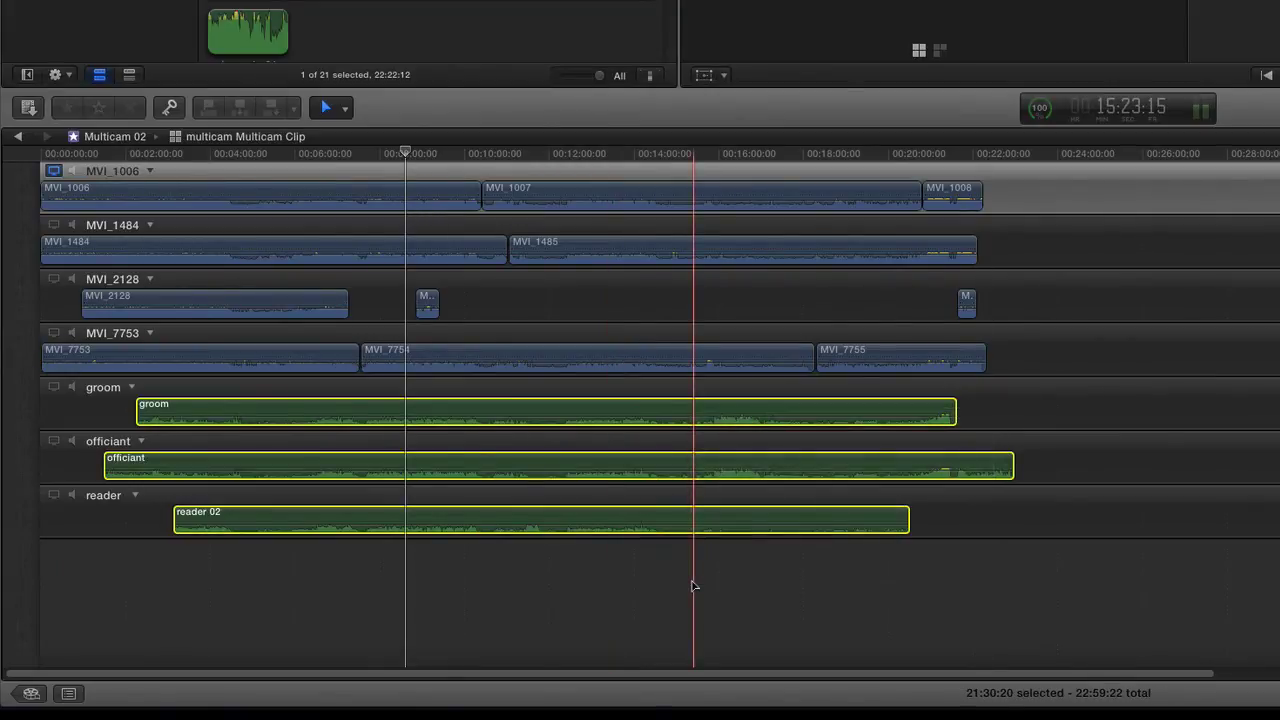
left_click(17, 136)
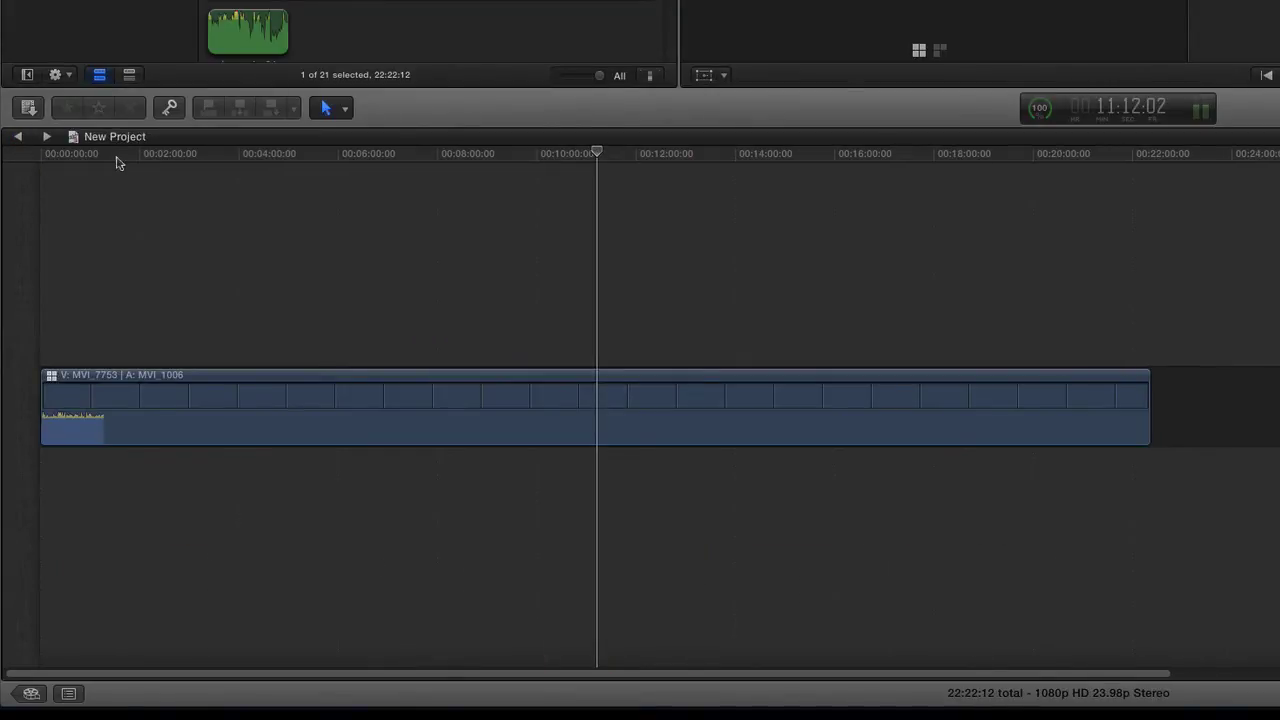
Try pasting the copied audio clips at the very beginning of the shortened multicam clip, and undo the paste
left_click_drag(134, 156, 38, 174)
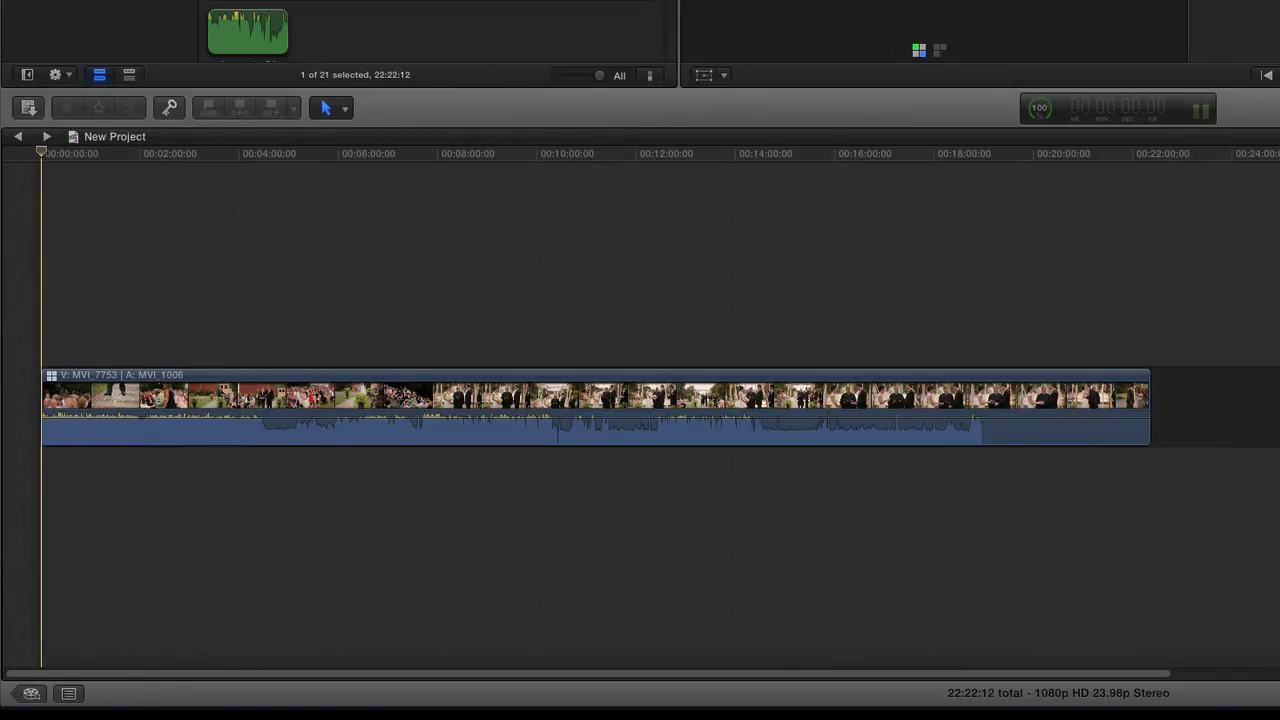
key("super+v")
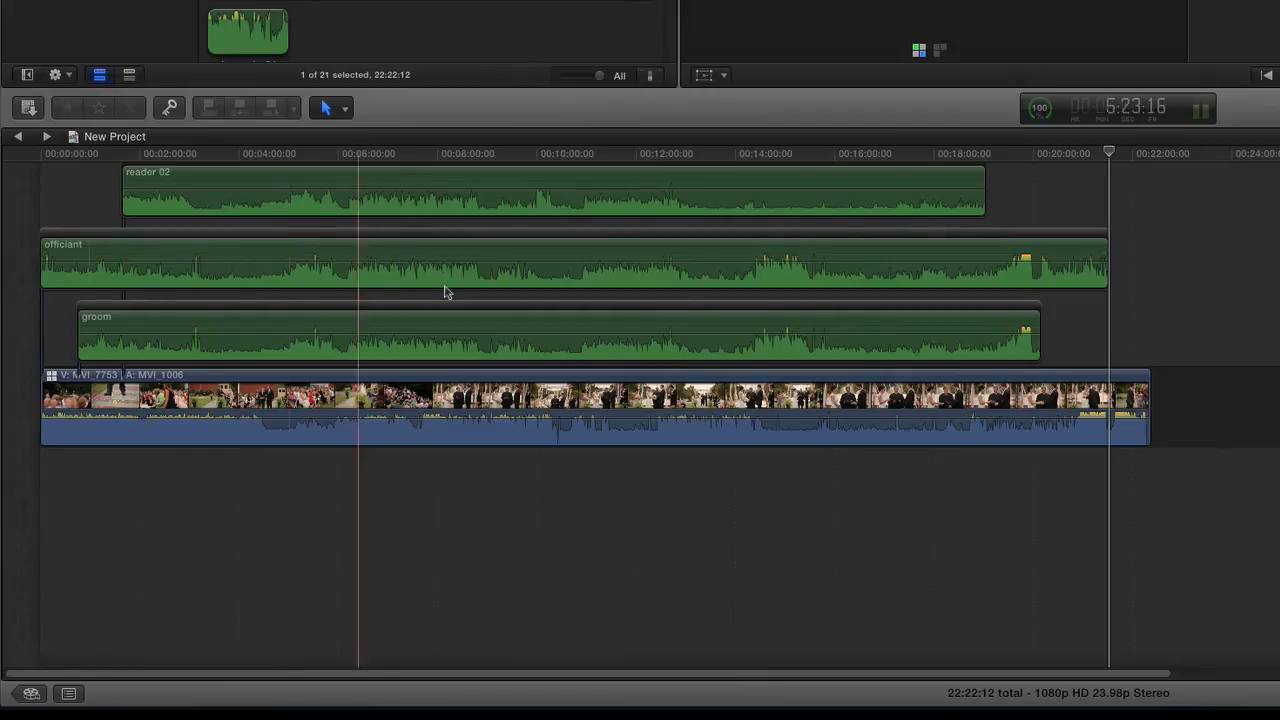
key("super+z")
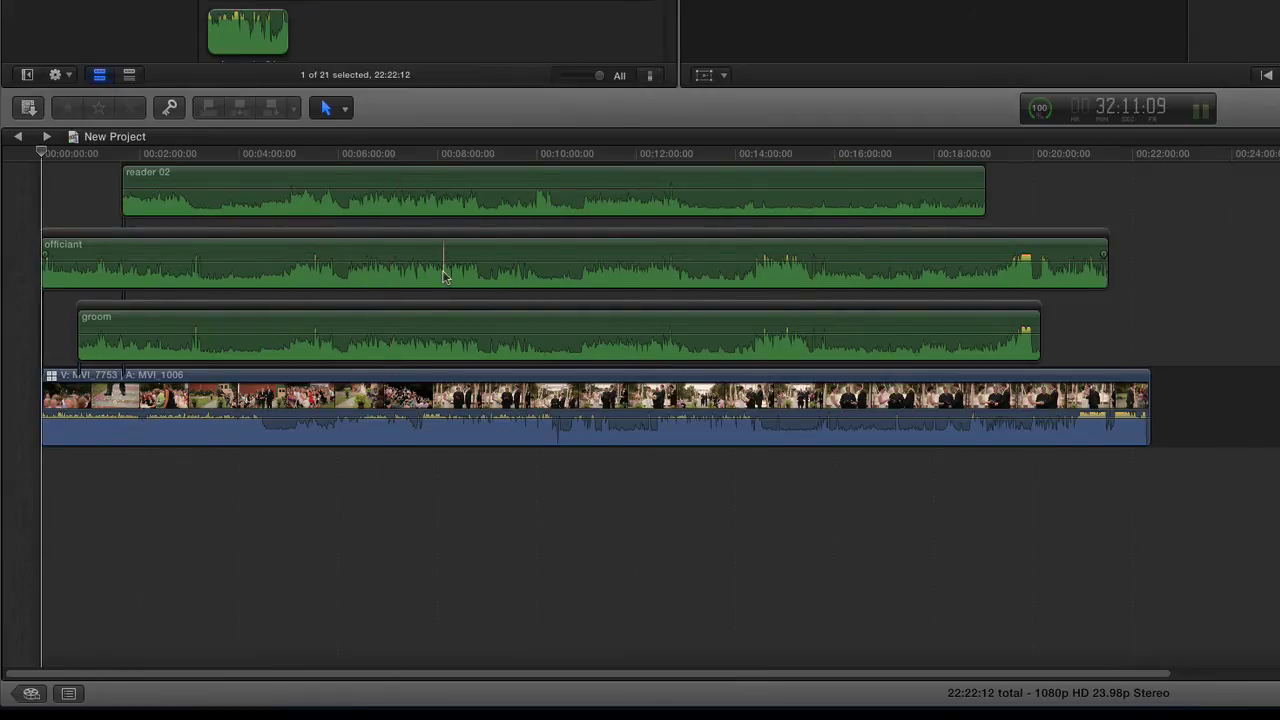
Open the shortened multicam clip in the Angle Editor again and select the groom, officiant and reader 02 clips
right_click(556, 392)
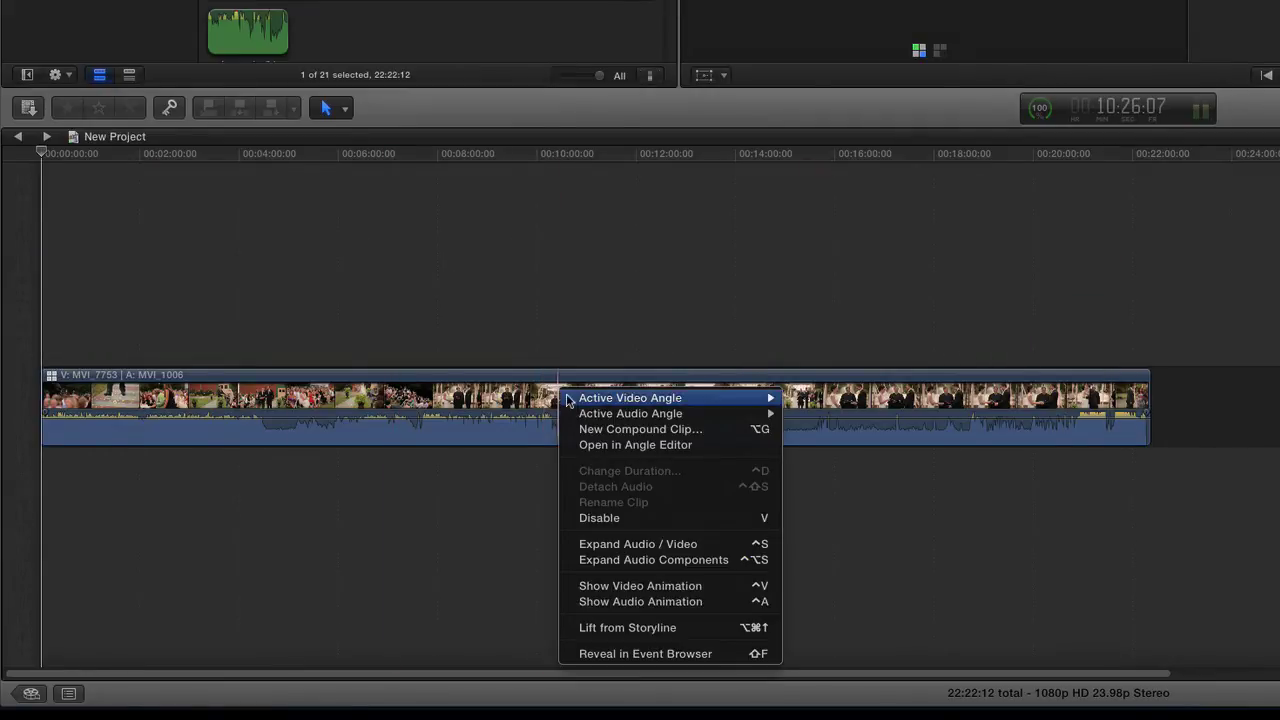
left_click(613, 445)
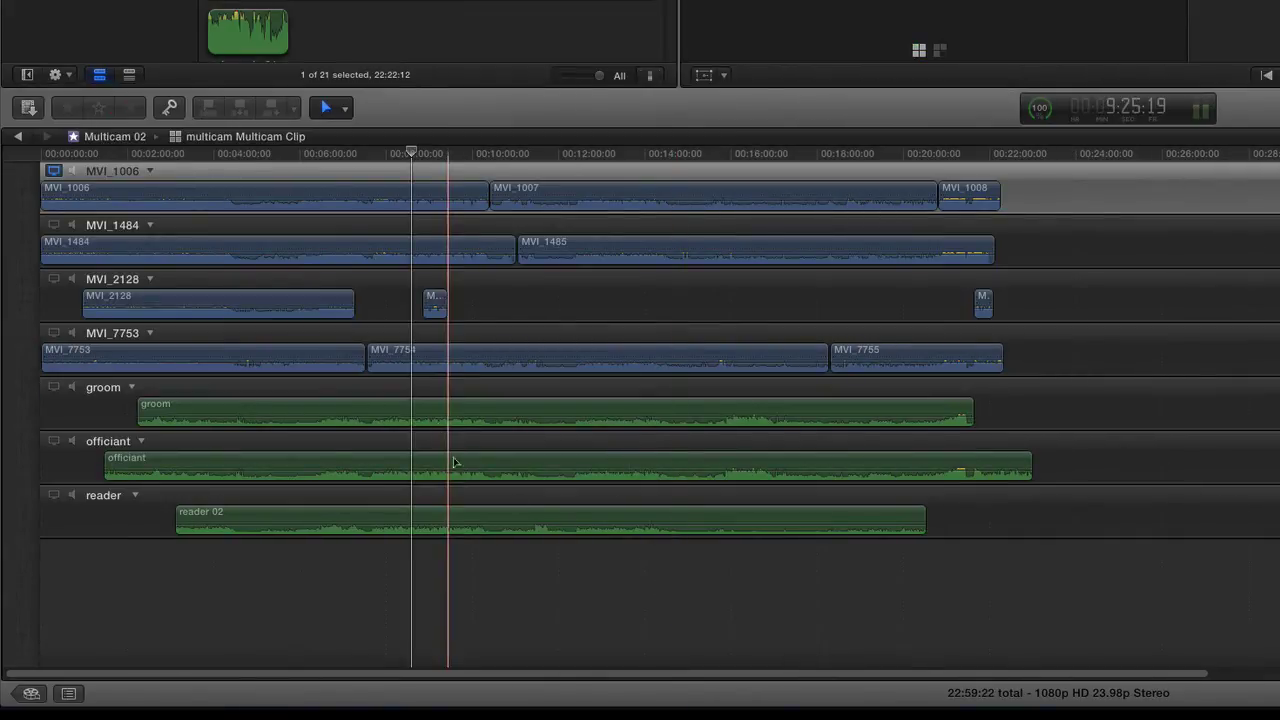
left_click_drag(717, 645, 438, 423)
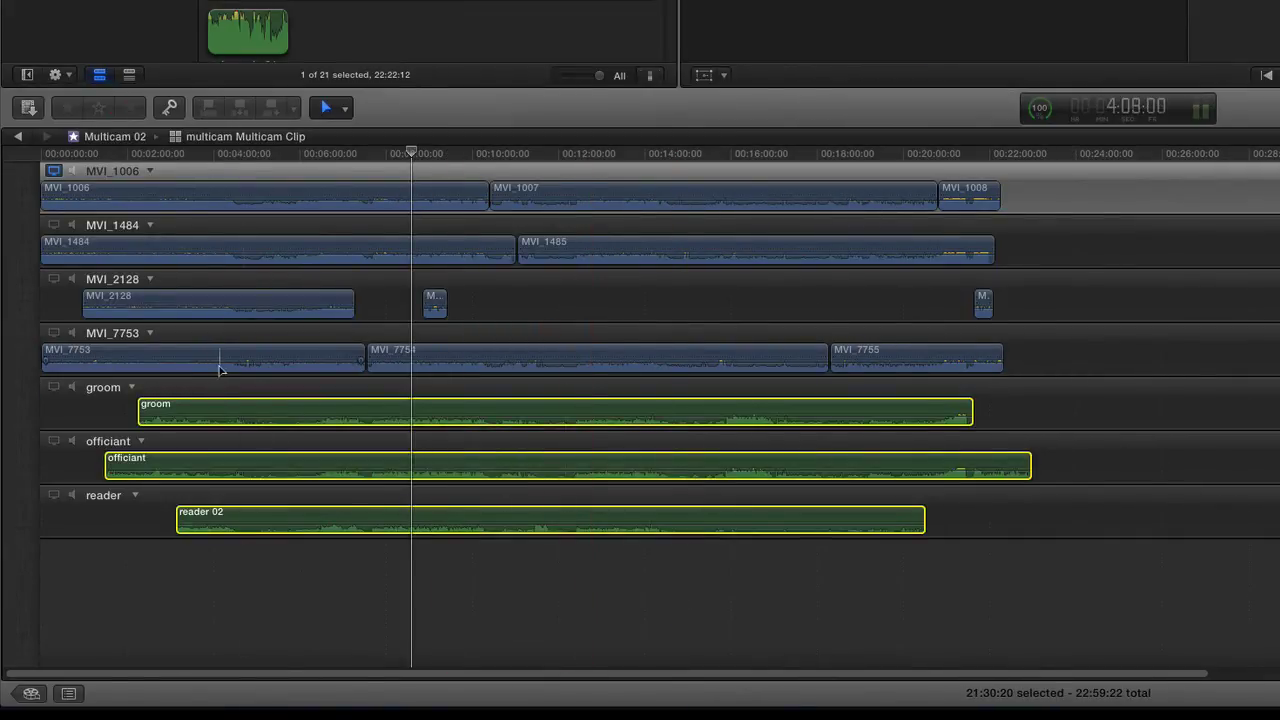
Check which angle starts at the very beginning, add MVI_1006 to the selected audio clips, copy them, and return to the project timeline
key("z")
left_click_drag(97, 560, 40, 586)
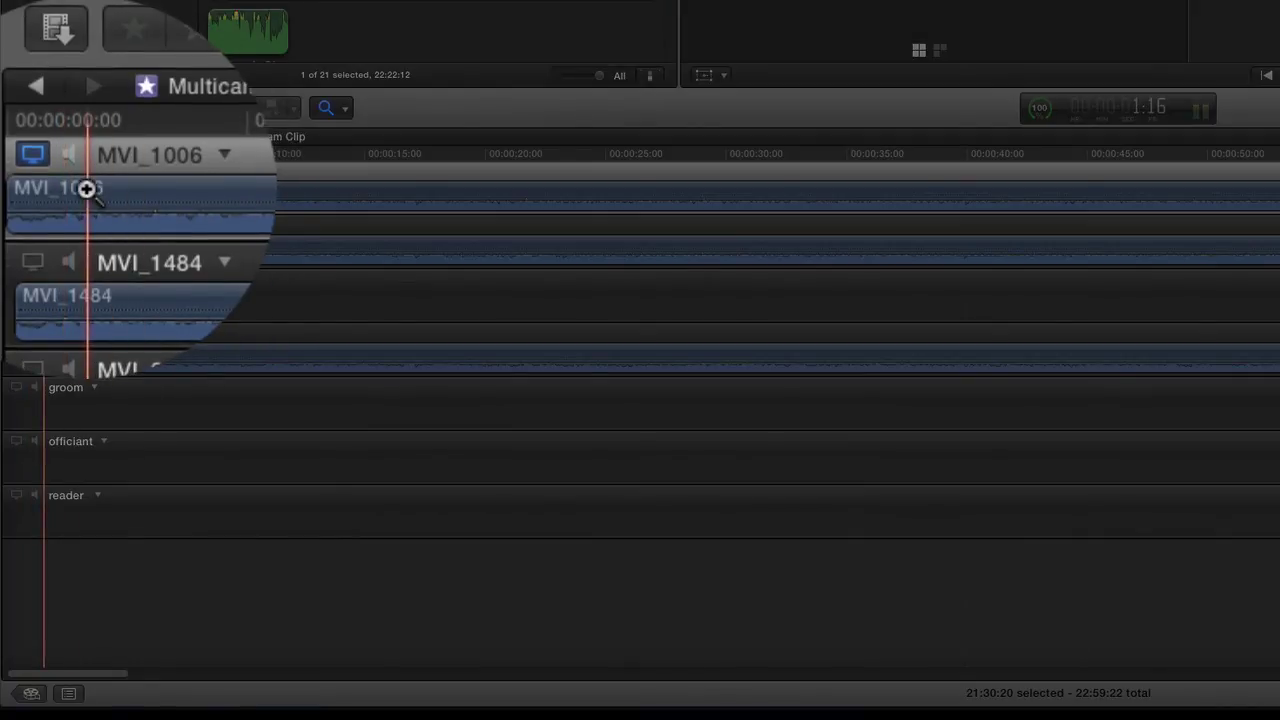
key("a")
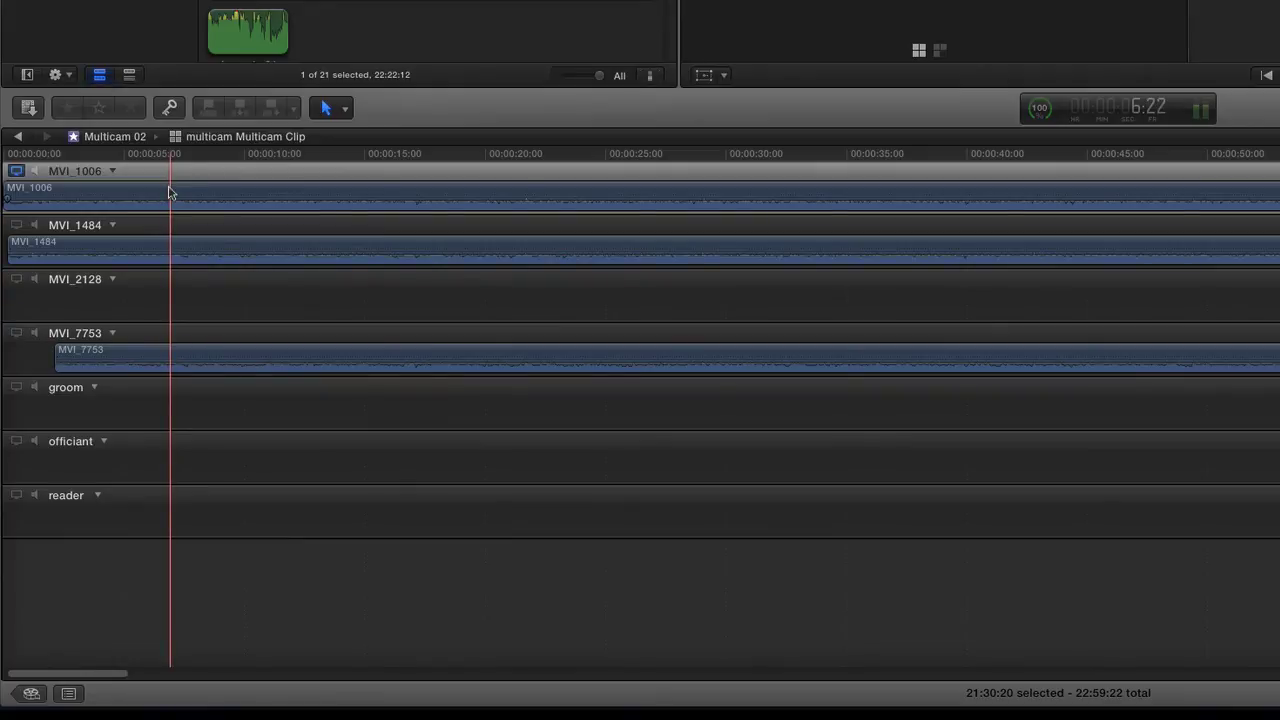
key("shift+z")
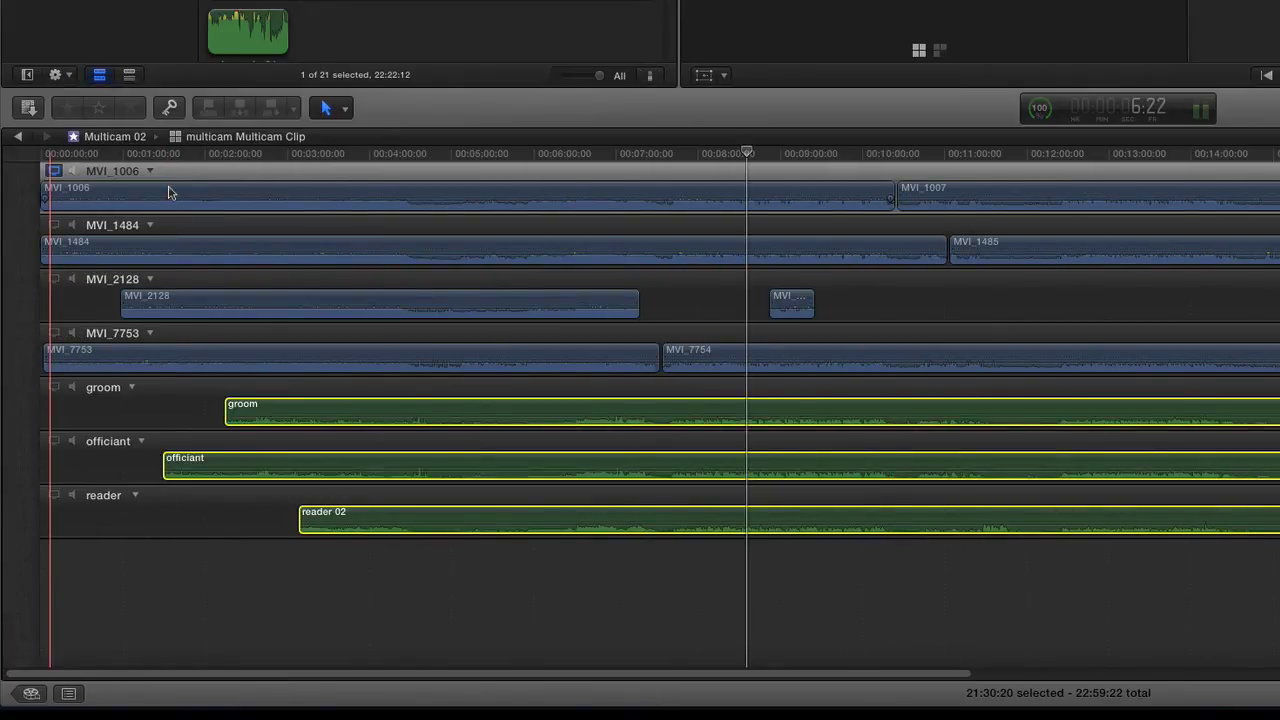
left_click(169, 193)
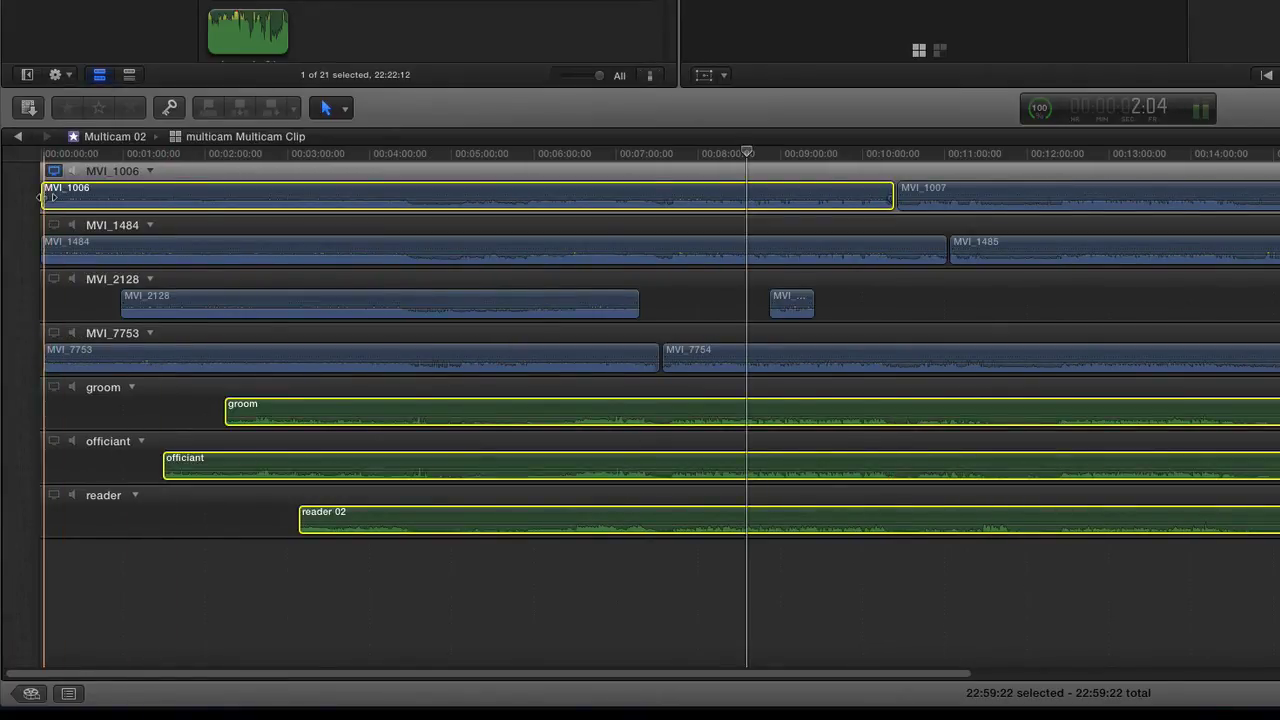
left_click(17, 139)
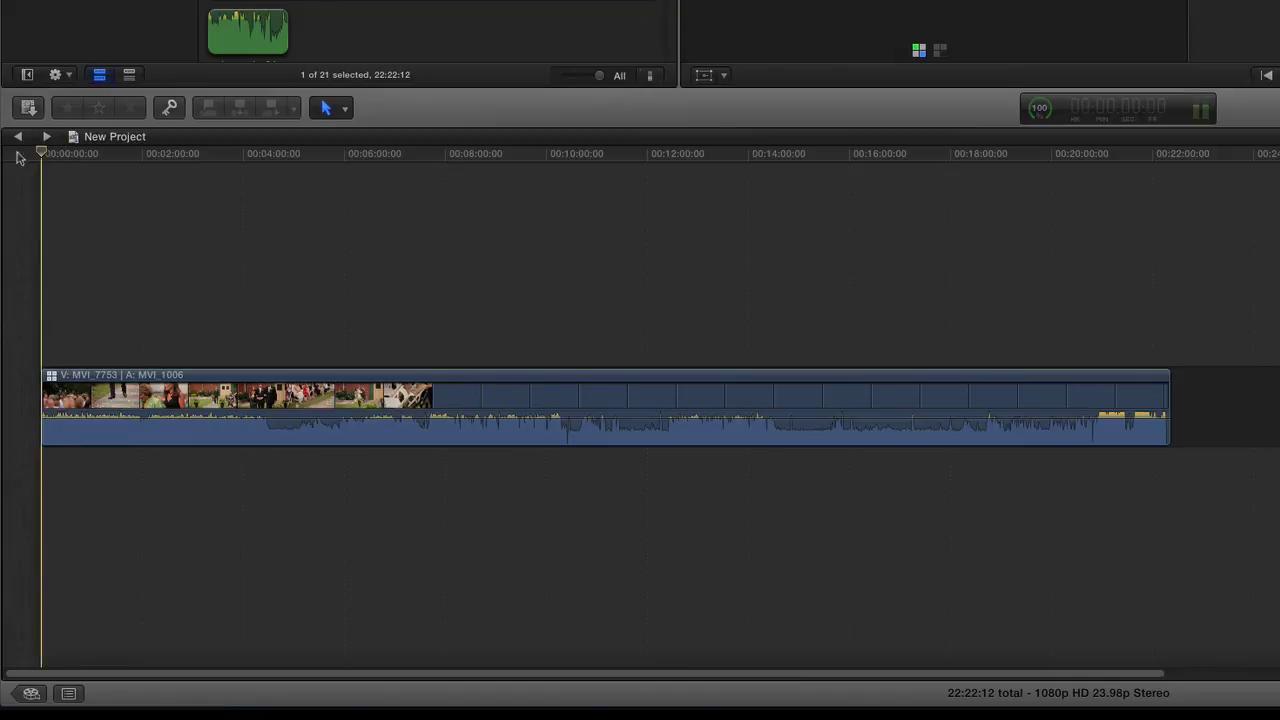
Paste the copied clips as connected clips at the start of the multicam clip, and delete the connected MVI_1006 clip
mouse_move(48, 160)
left_mouse_down()
mouse_move(23, 161)
mouse_move(97, 163)
mouse_move(41, 160)
left_mouse_up()
key("alt+v")
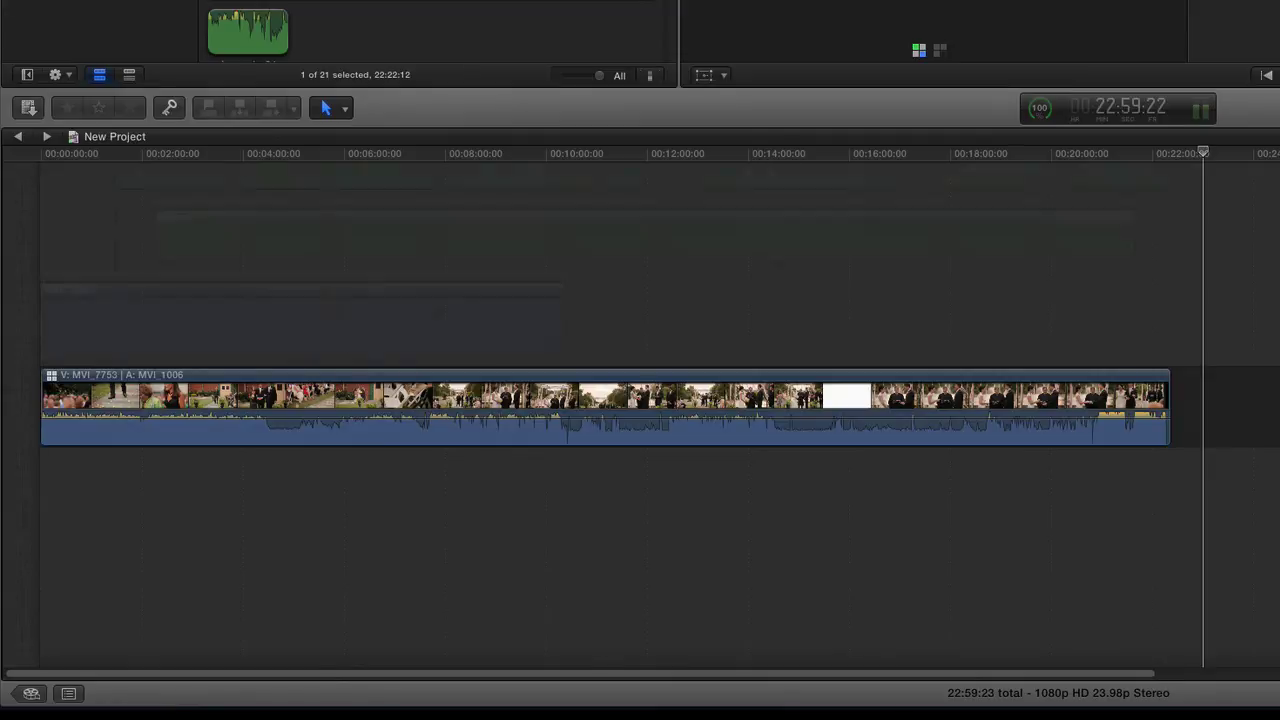
scroll(137, 297, "up", 5)
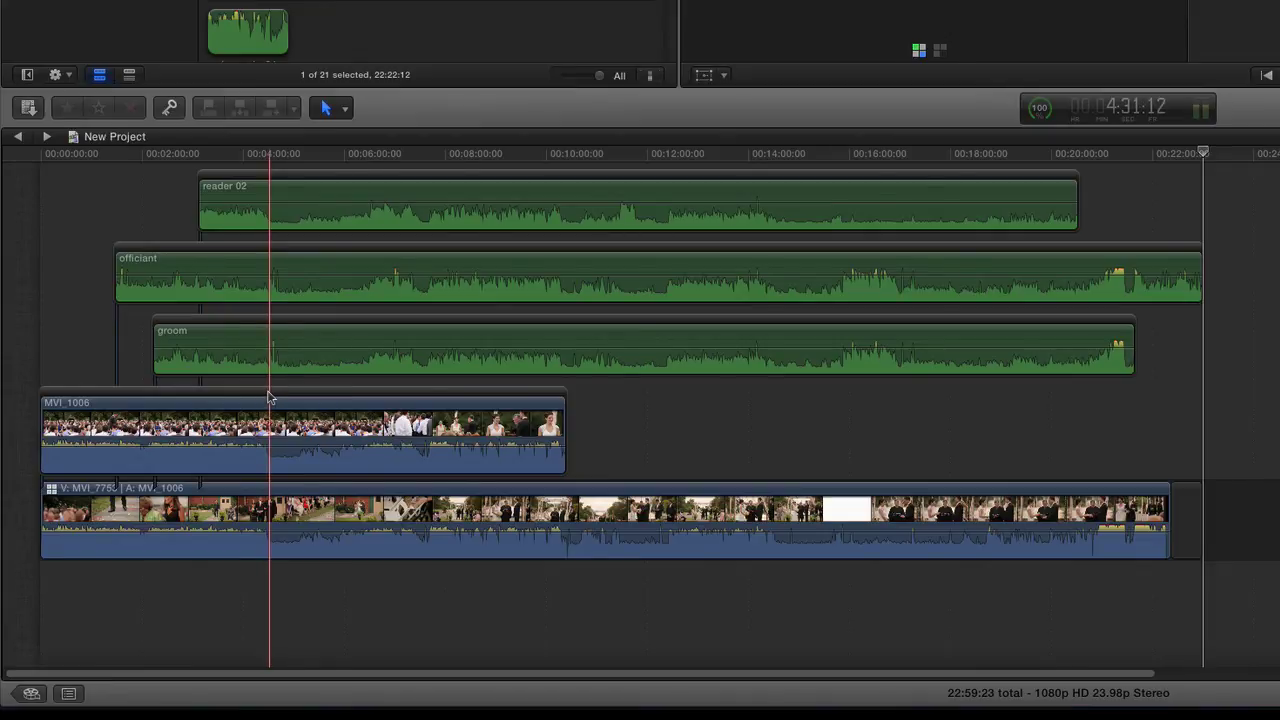
left_click(269, 397)
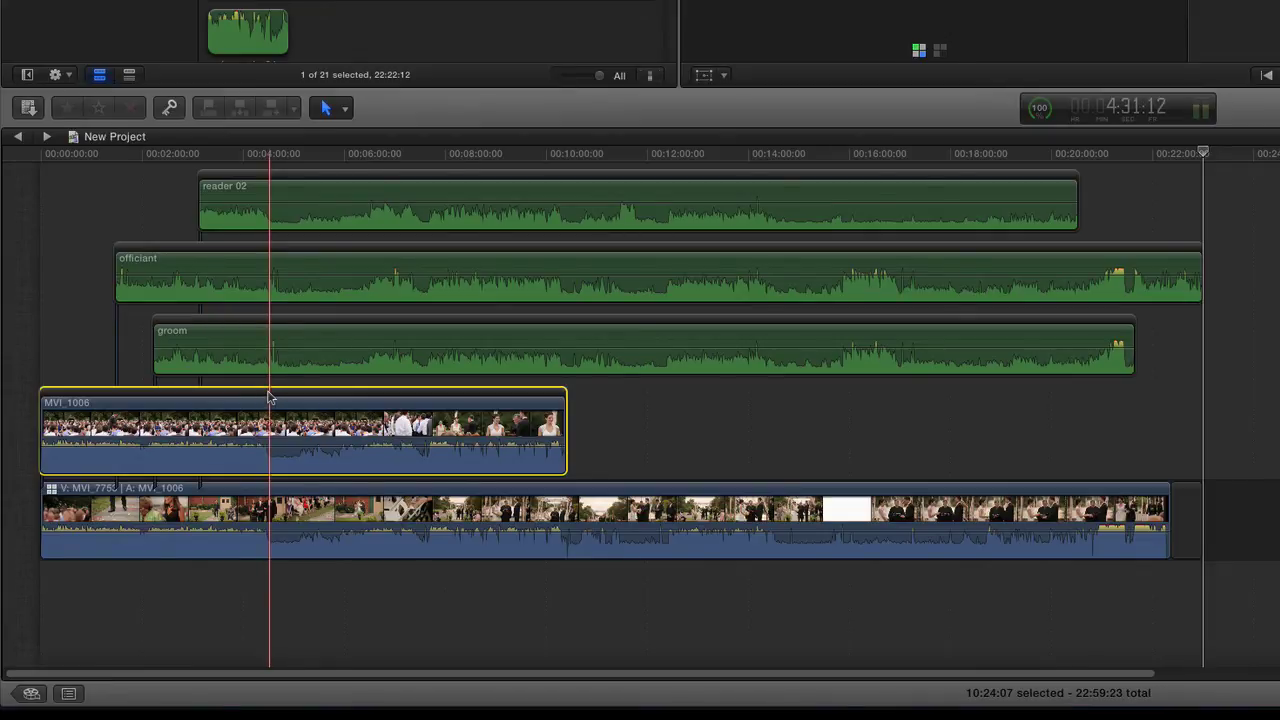
key("Delete")
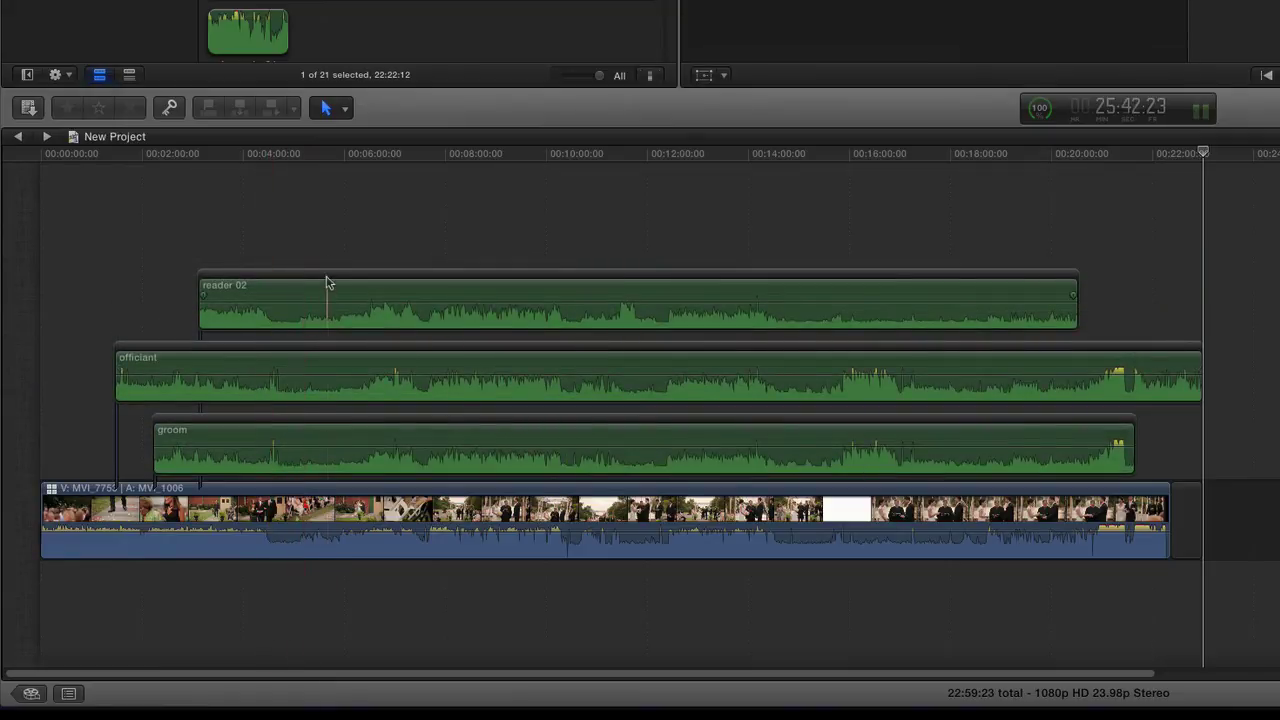
Select the connected reader 02, officiant and groom audio clips and move them below the multicam clip, keeping their timing
left_click(326, 281)
left_click(321, 352, "super")
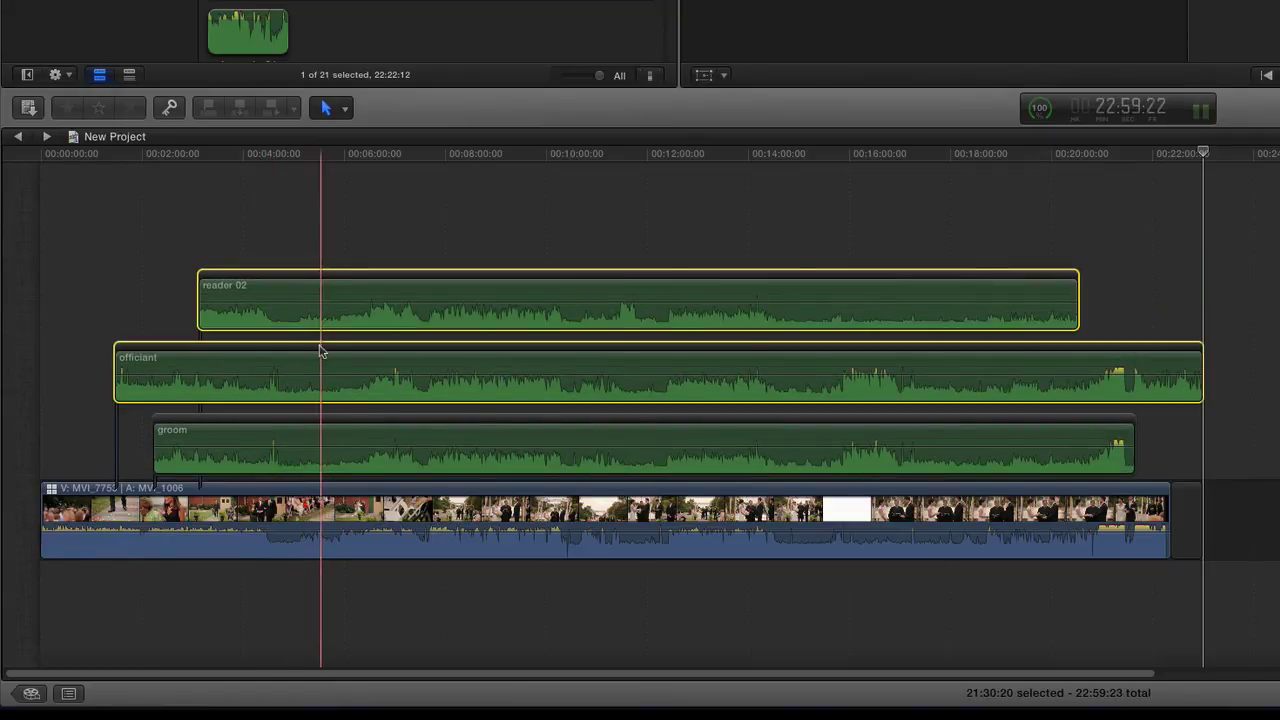
left_click(337, 423, "super")
left_click_drag(337, 423, 343, 651)
key("super+z")
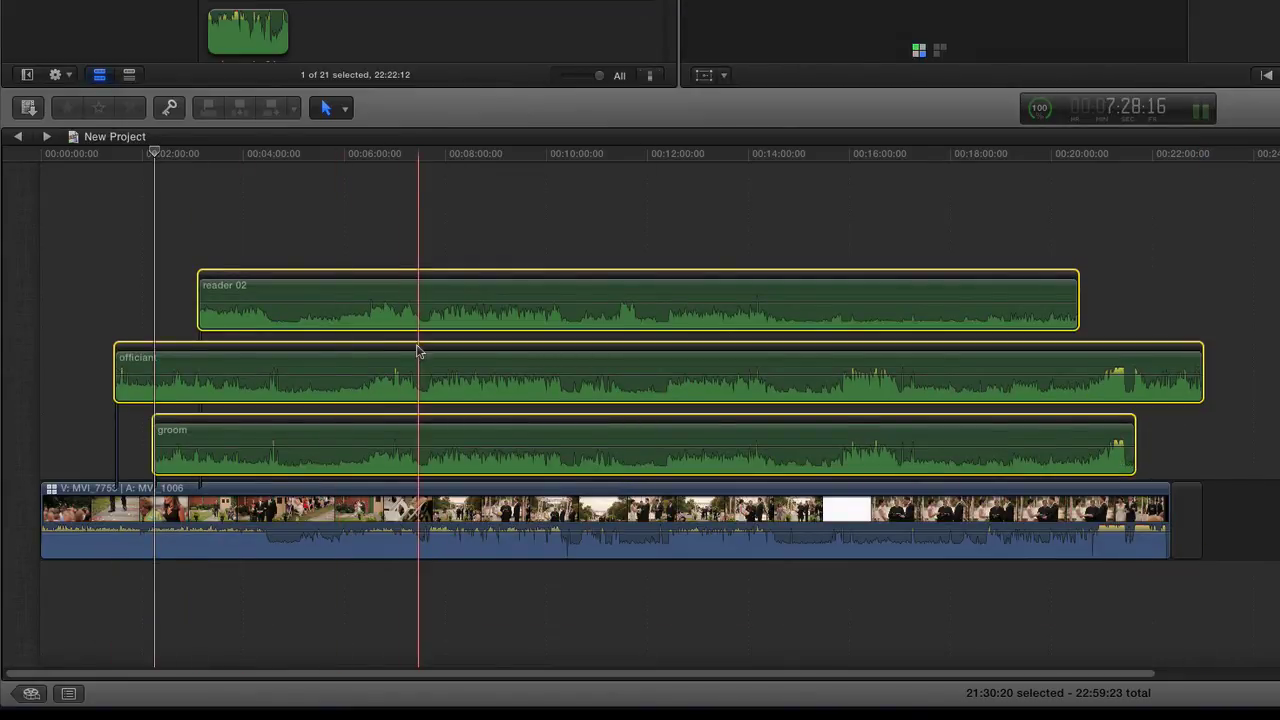
left_click_drag(418, 351, 400, 616)
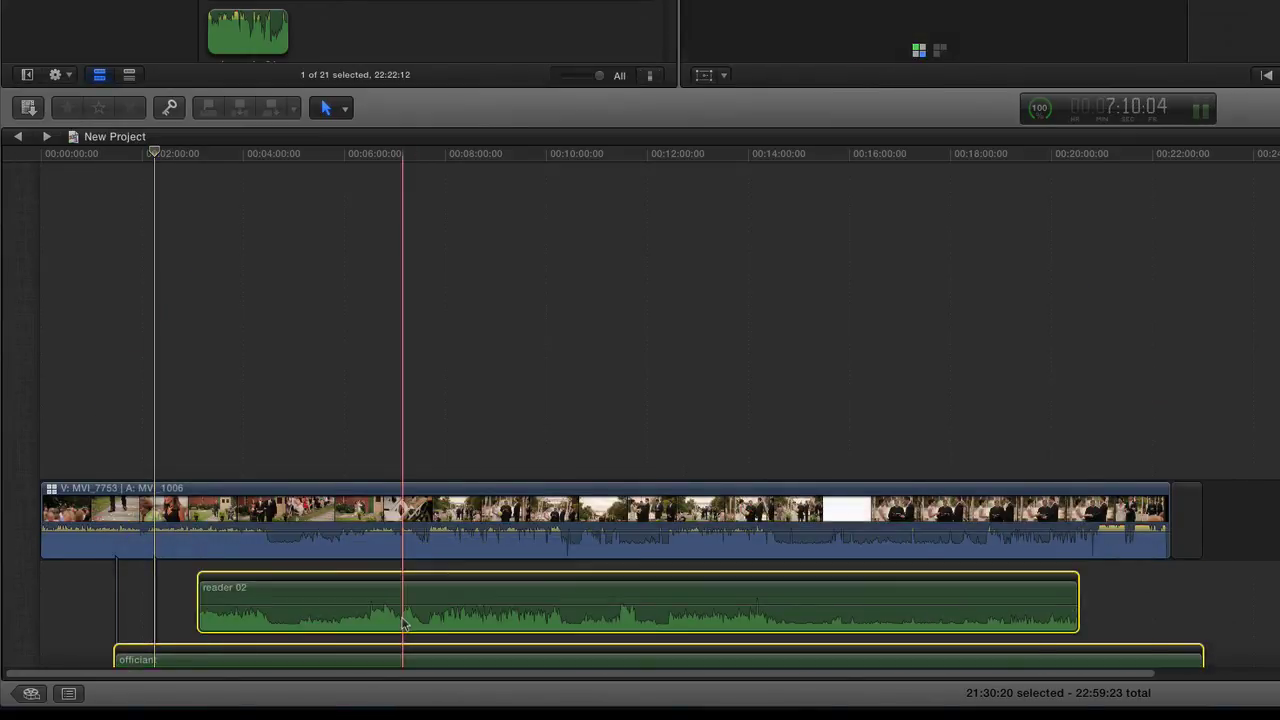
scroll(505, 390, "down", 4)
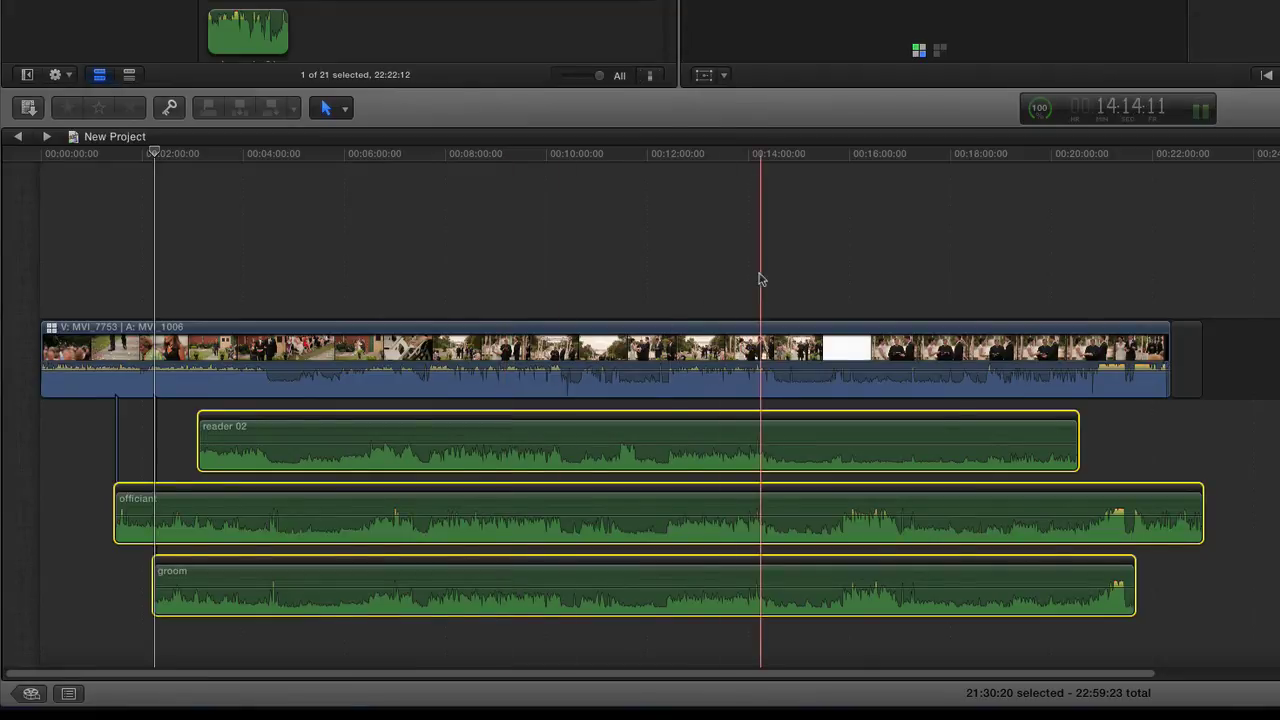